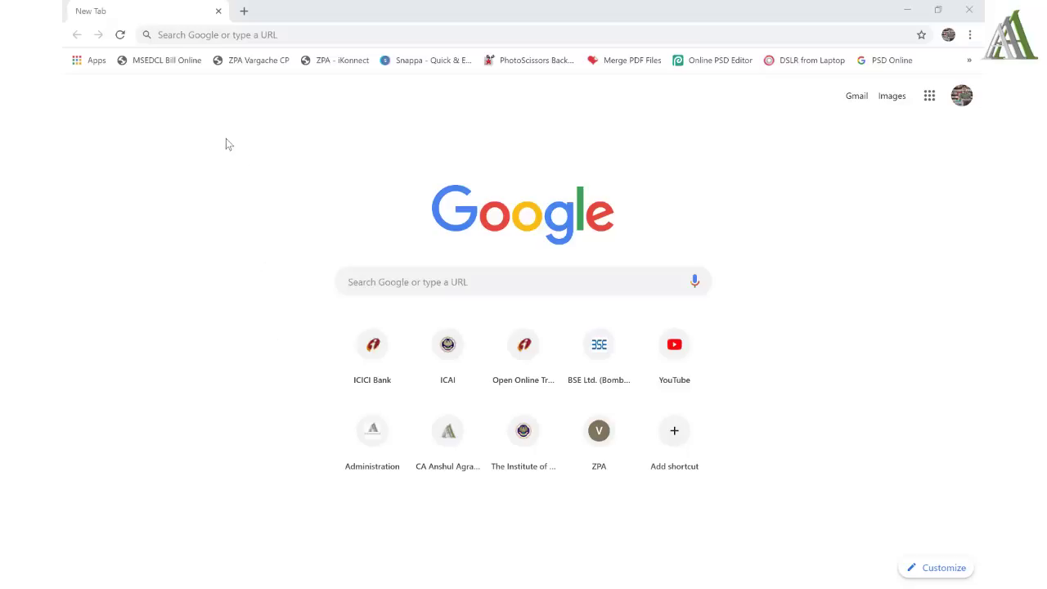
pyautogui.click(222, 35)
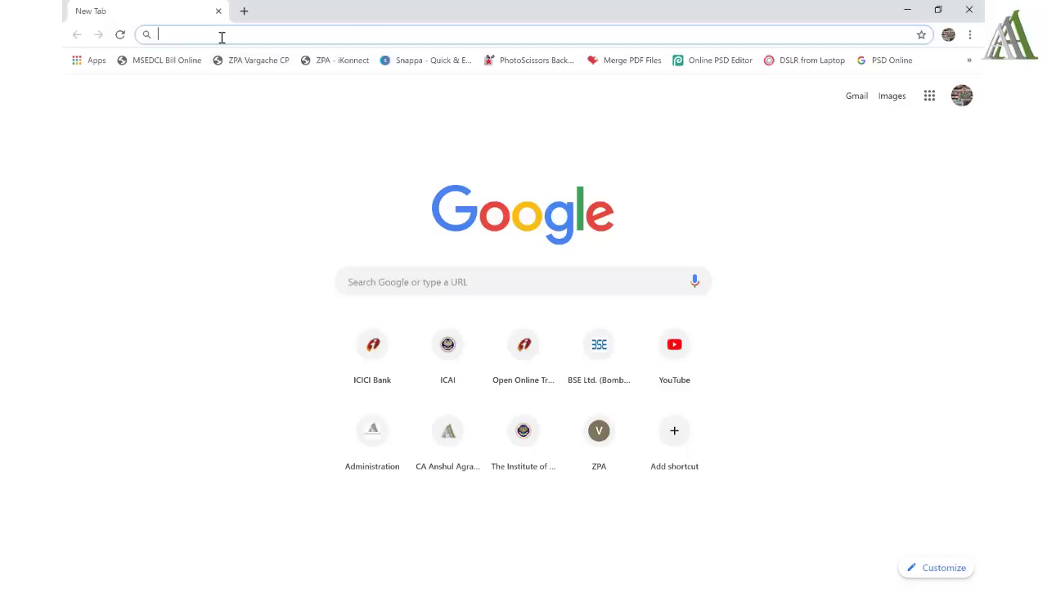
pyautogui.write('www.ica')
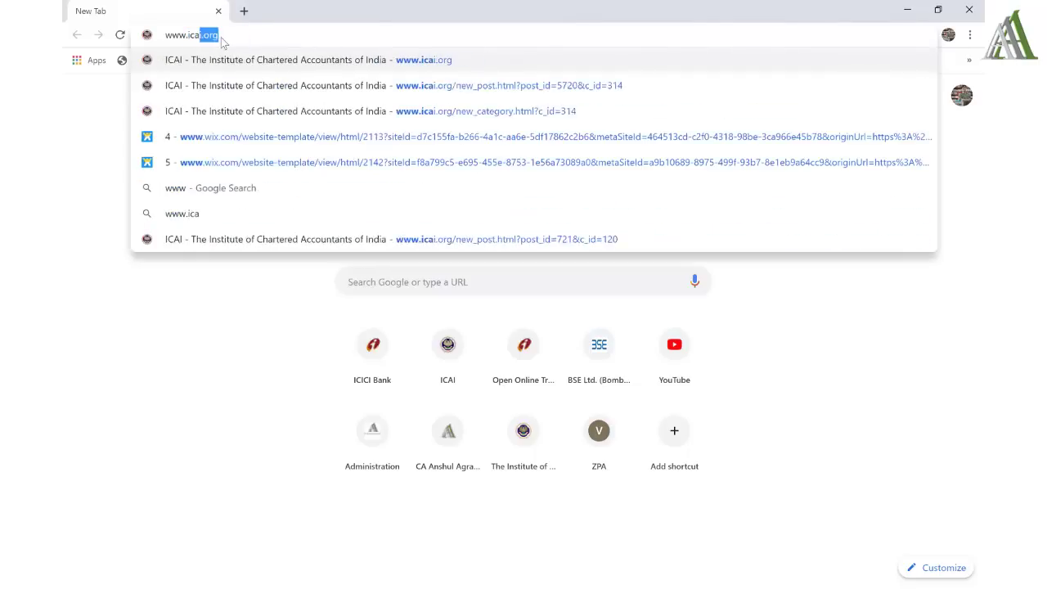
pyautogui.write('i.org')
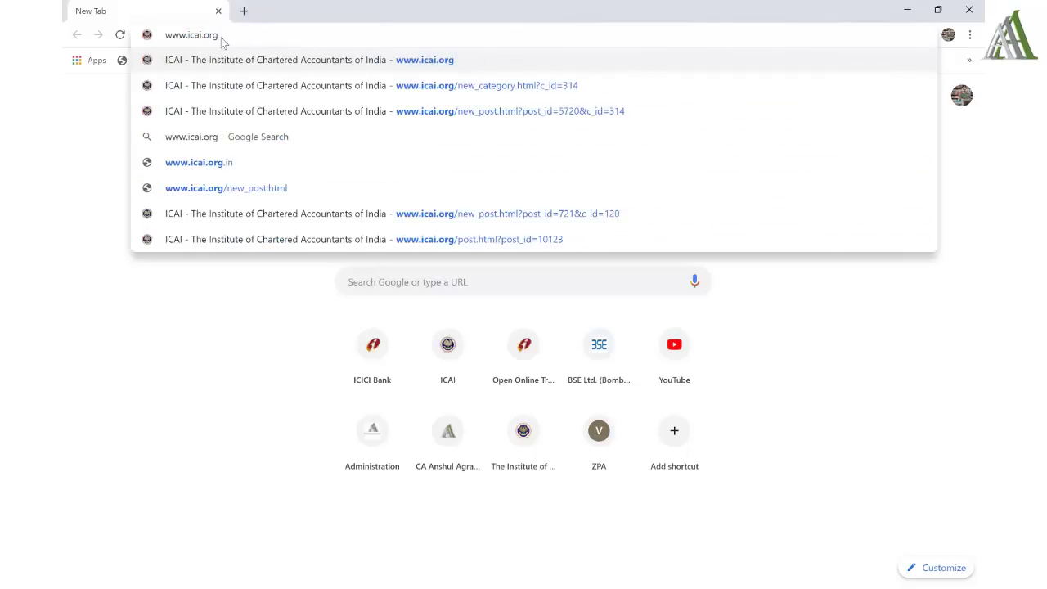
pyautogui.press('Return')
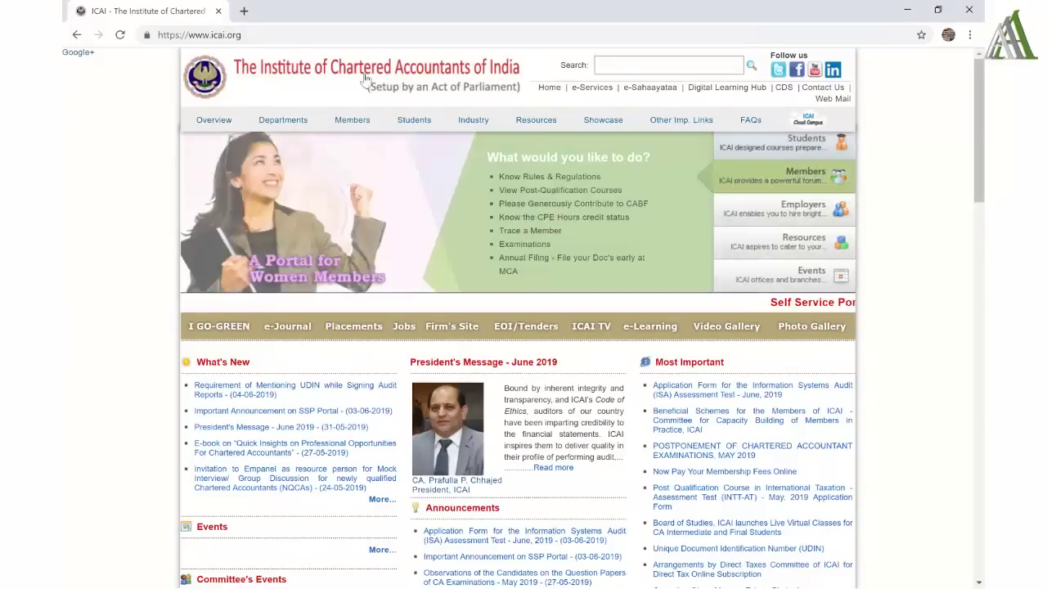
# - From Students > Course Registration Forms, open the Foundation Course registration application link
pyautogui.moveTo(414, 129)
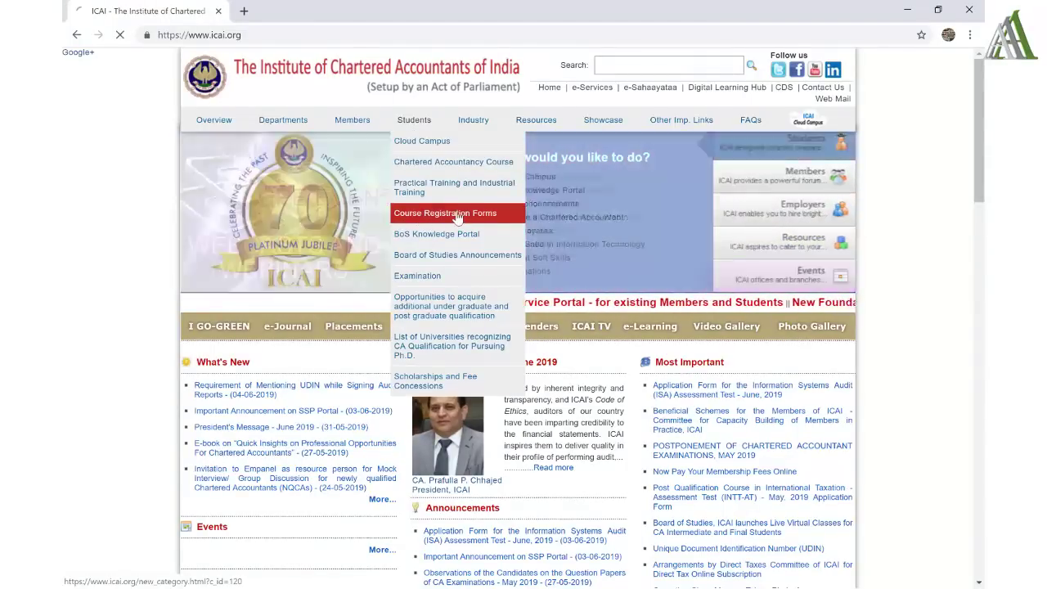
pyautogui.click(457, 216)
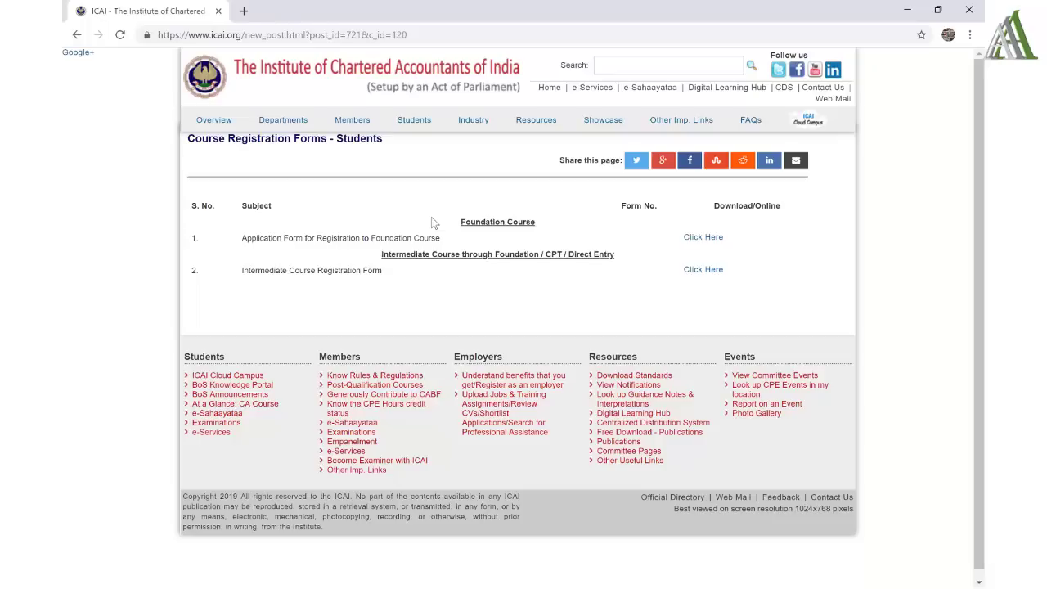
pyautogui.moveTo(431, 217); pyautogui.dragTo(536, 224)
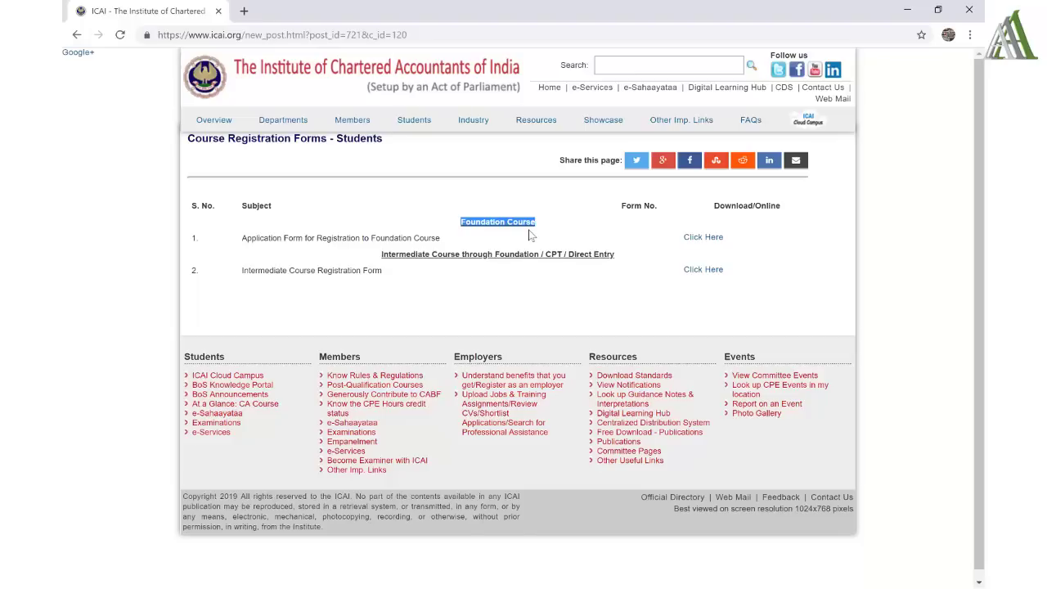
pyautogui.moveTo(381, 256); pyautogui.dragTo(460, 258)
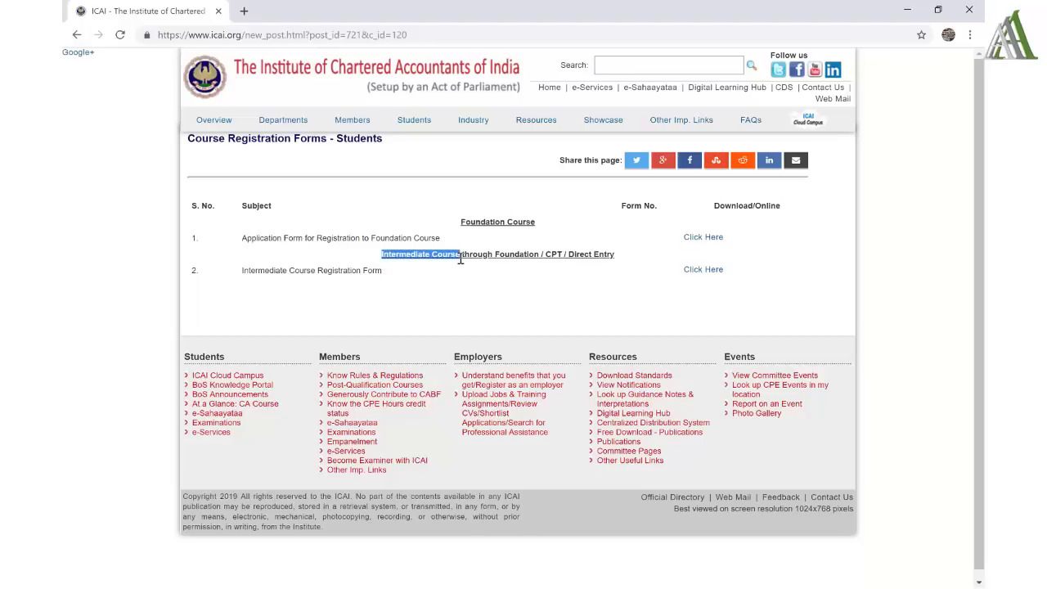
pyautogui.click(499, 291)
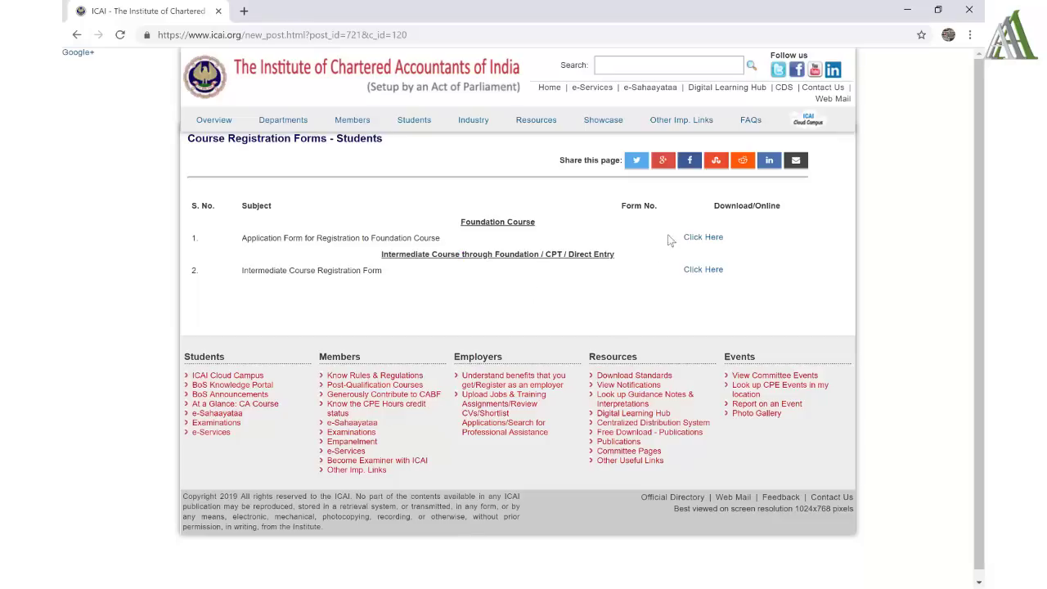
pyautogui.click(696, 238)
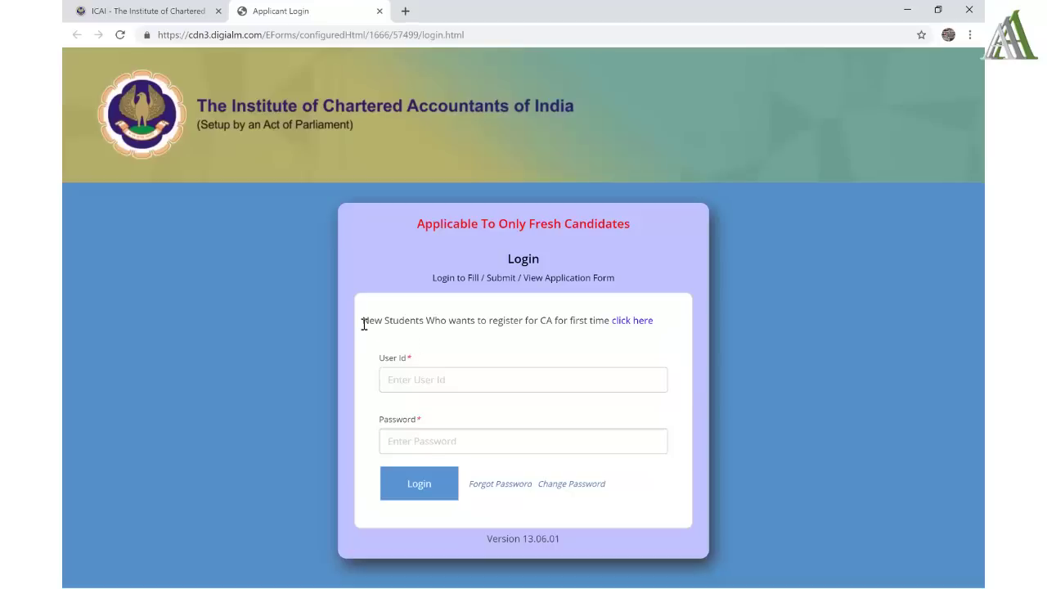
# - Start registration as a new student registering for CA for the first time
pyautogui.moveTo(363, 321); pyautogui.dragTo(609, 334)
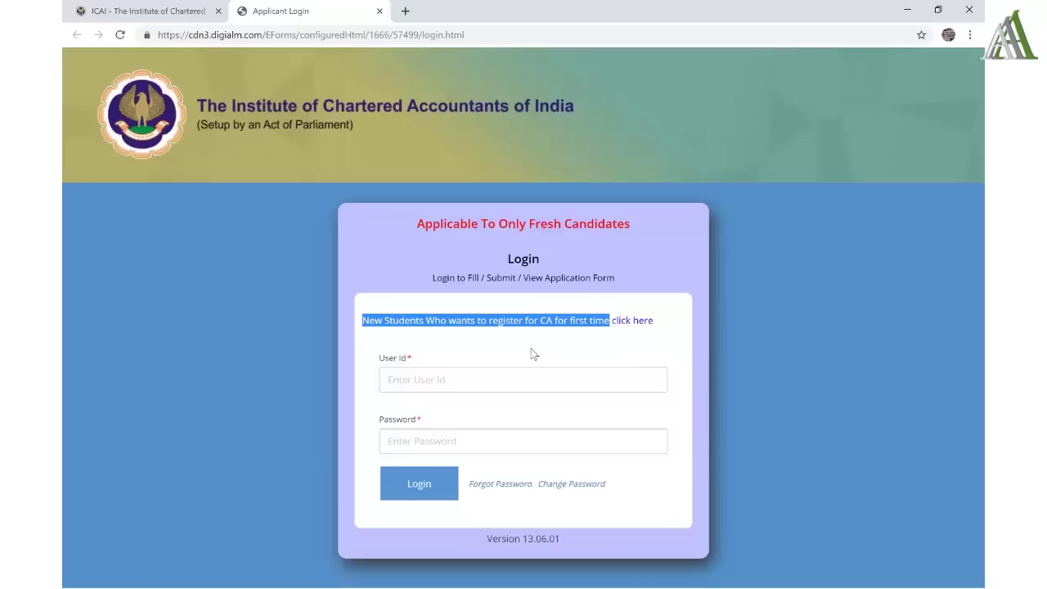
pyautogui.click(637, 320)
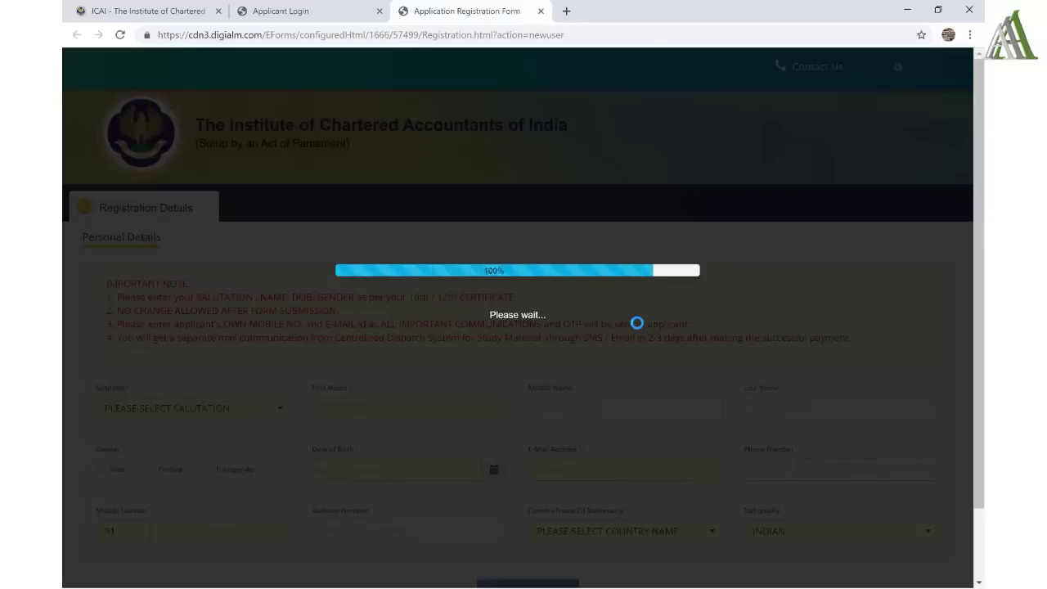
# - Set the salutation to Mr. and enter the applicant's first, middle and last names
pyautogui.scroll(-1, 637, 311)
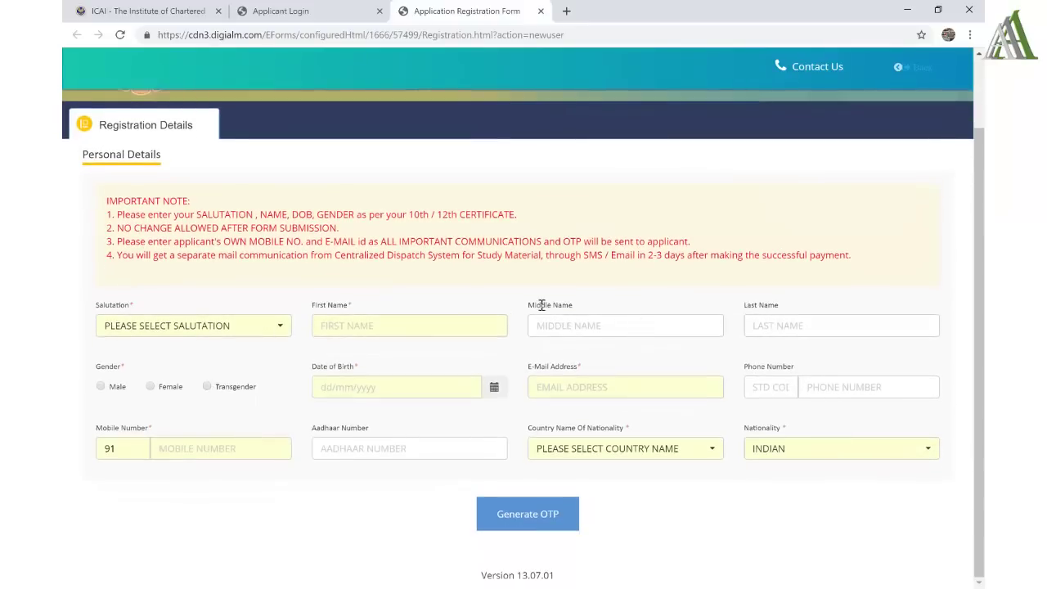
pyautogui.click(267, 335)
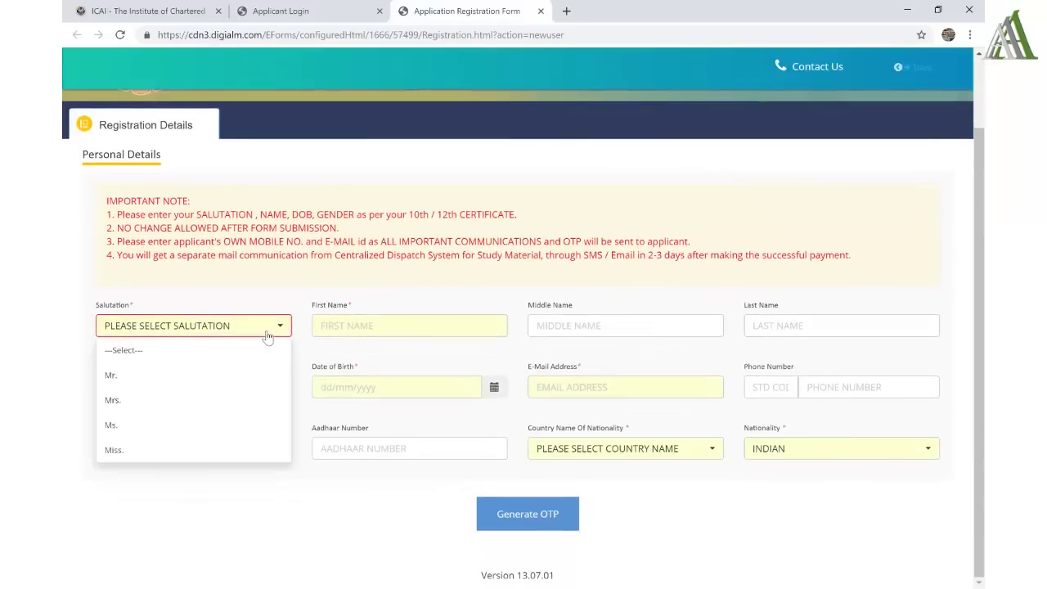
pyautogui.click(180, 374)
pyautogui.click(347, 326)
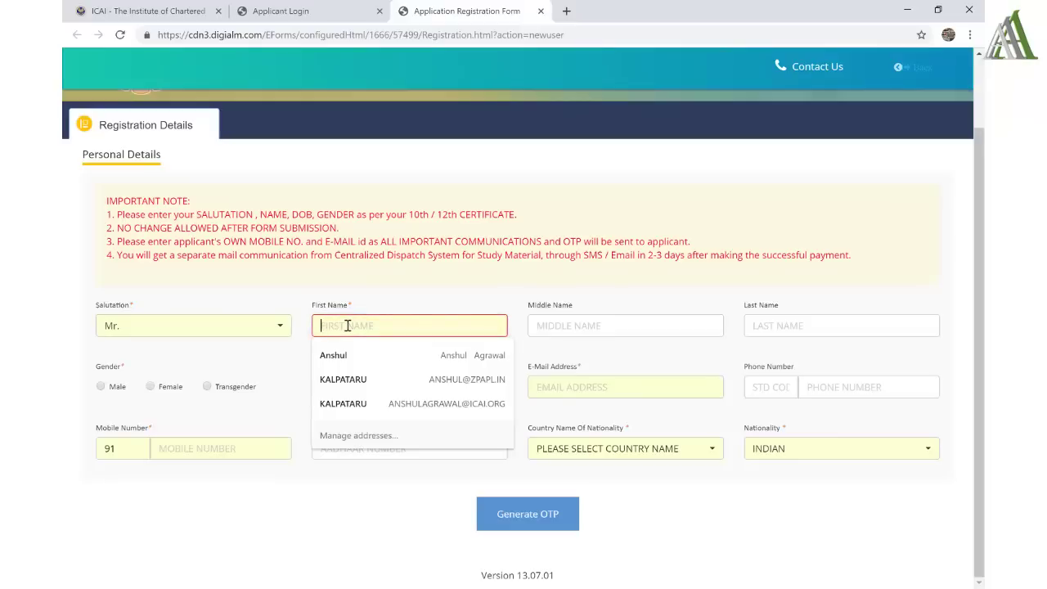
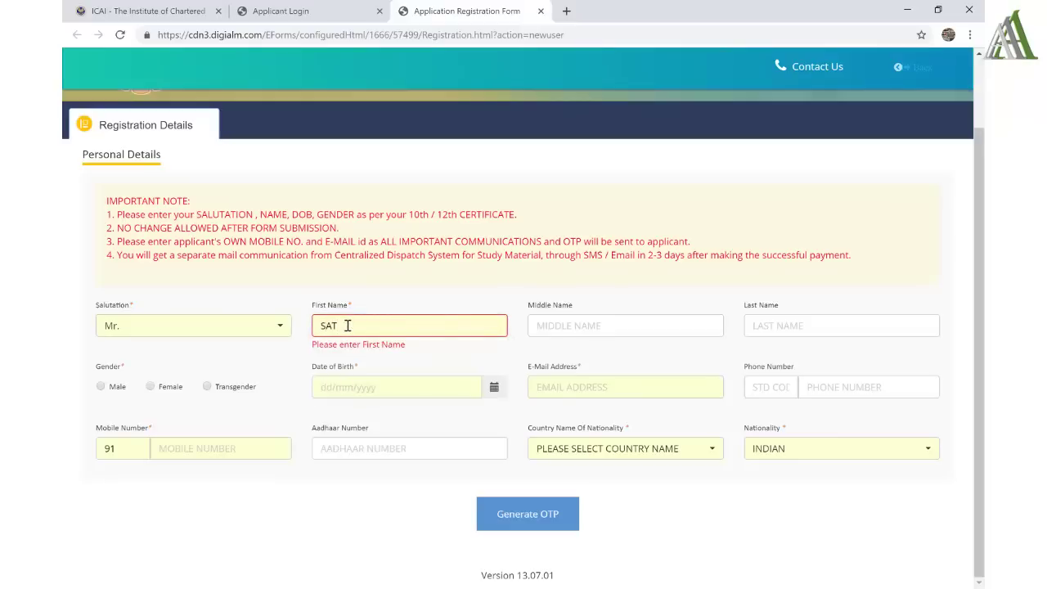
pyautogui.press('Tab')
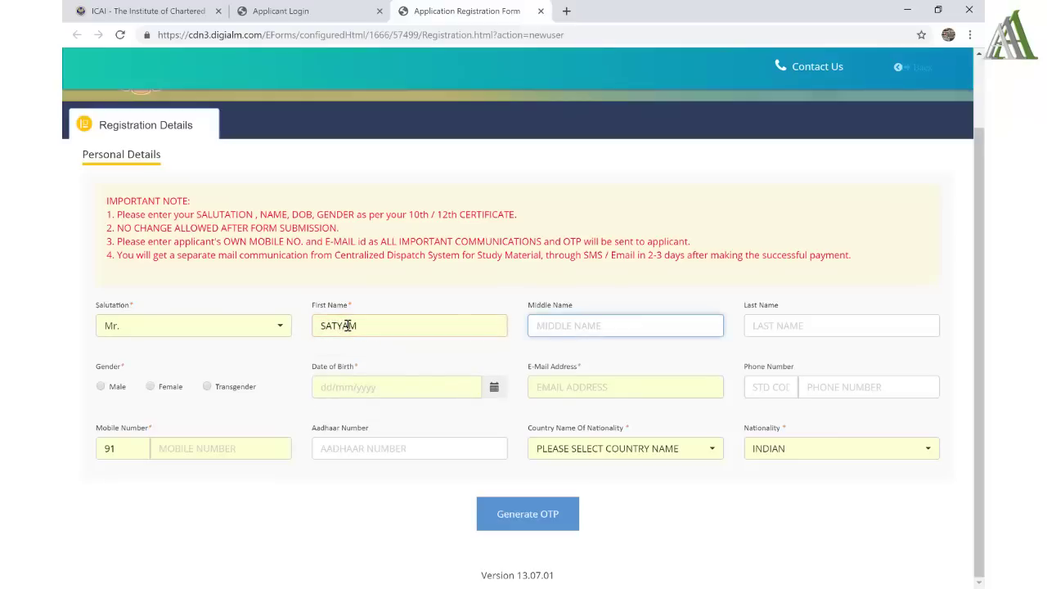
pyautogui.press('Tab')
pyautogui.press('Tab')
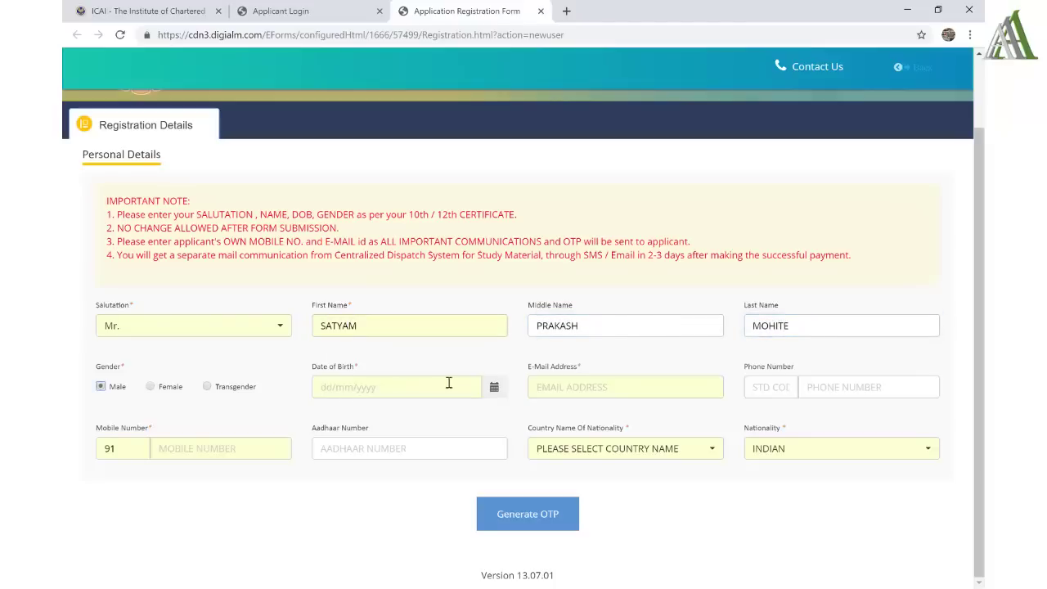
# - Pick the applicant's date of birth from the calendar
pyautogui.click(494, 392)
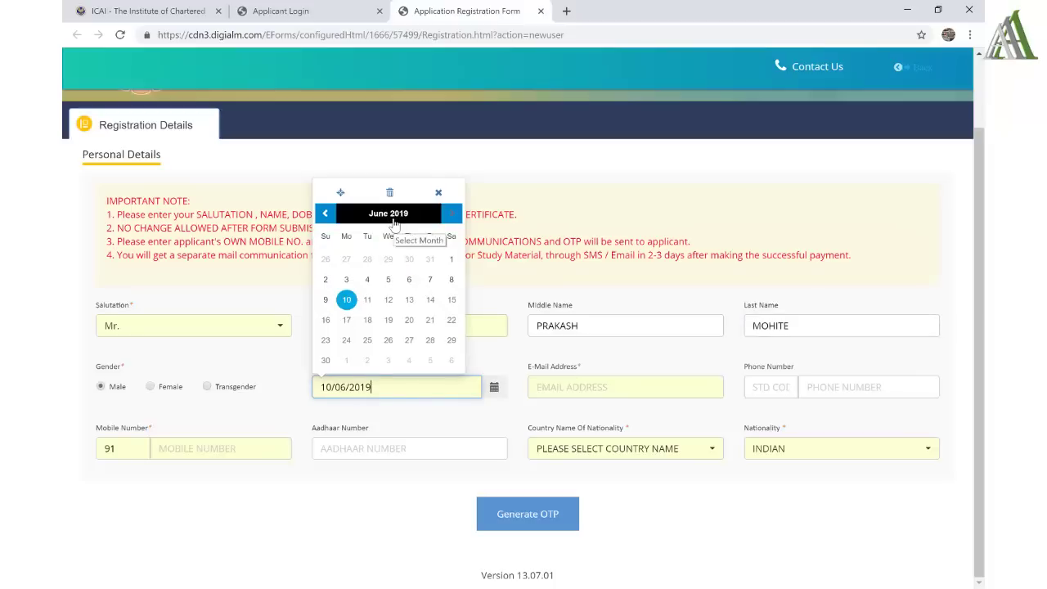
pyautogui.click(393, 214)
pyautogui.click(389, 199)
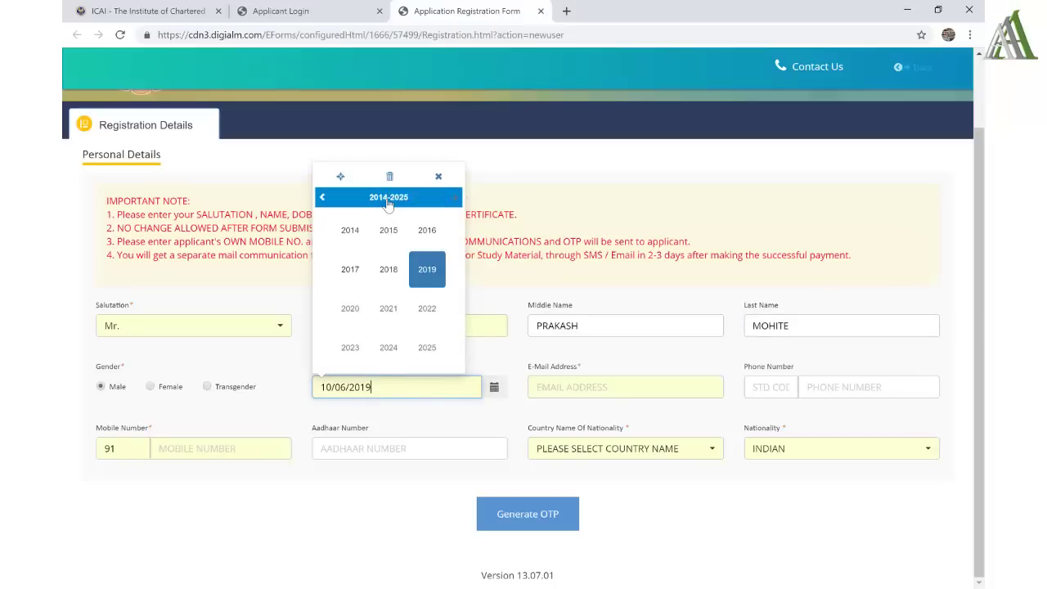
pyautogui.click(321, 197)
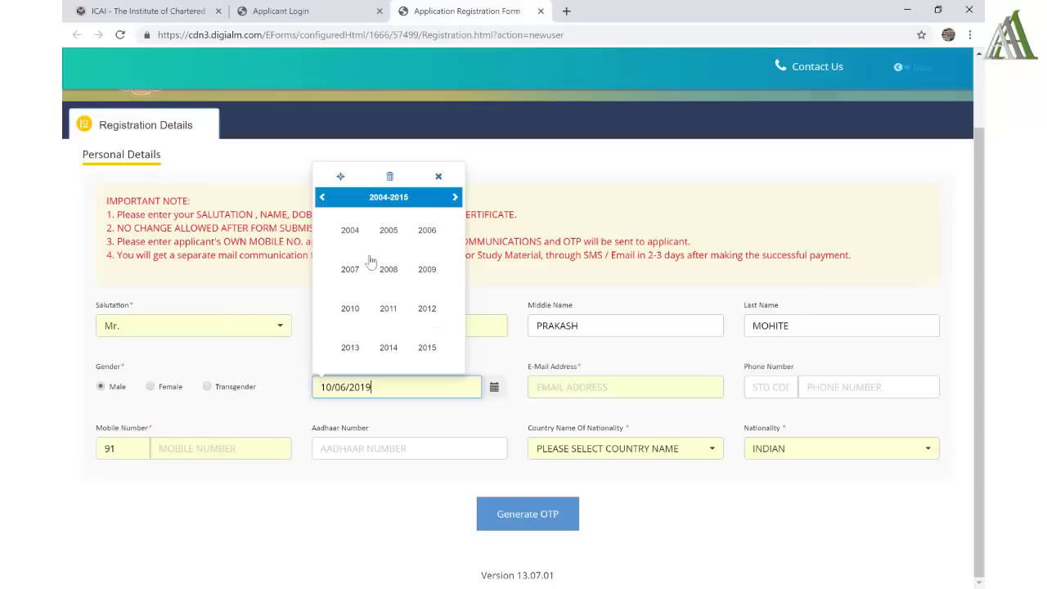
pyautogui.click(322, 197)
pyautogui.click(388, 311)
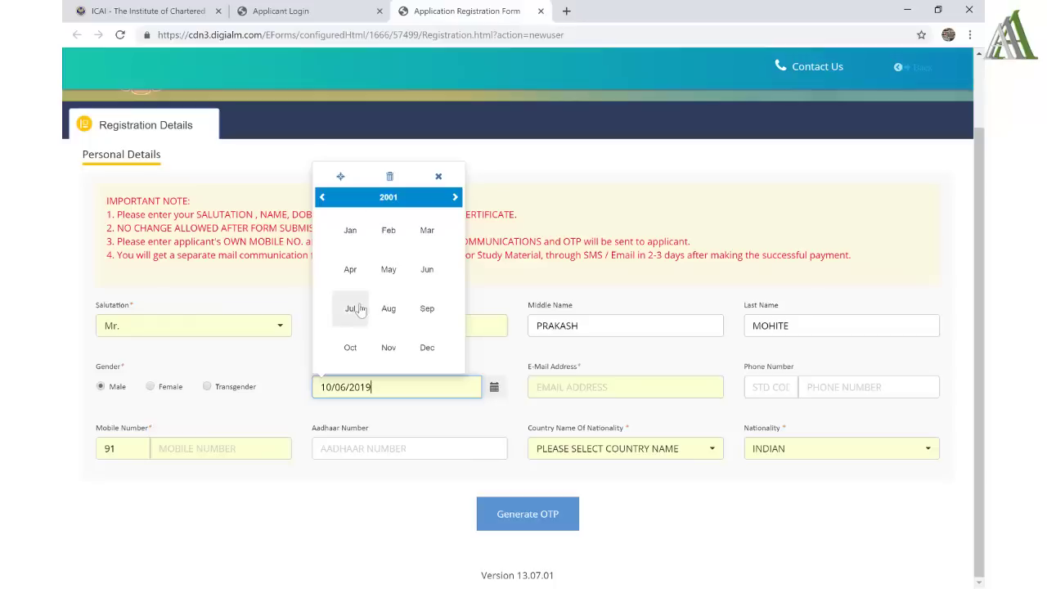
pyautogui.click(427, 272)
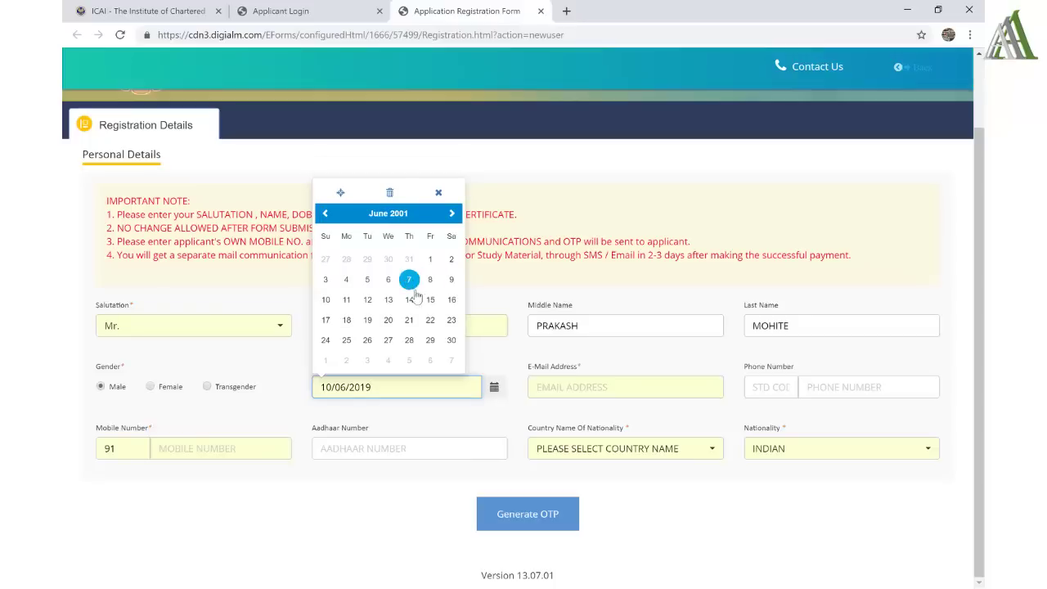
pyautogui.click(410, 301)
# - Enter the e-mail address and mobile number, set nationality to INDIA, and request the OTP
pyautogui.click(640, 389)
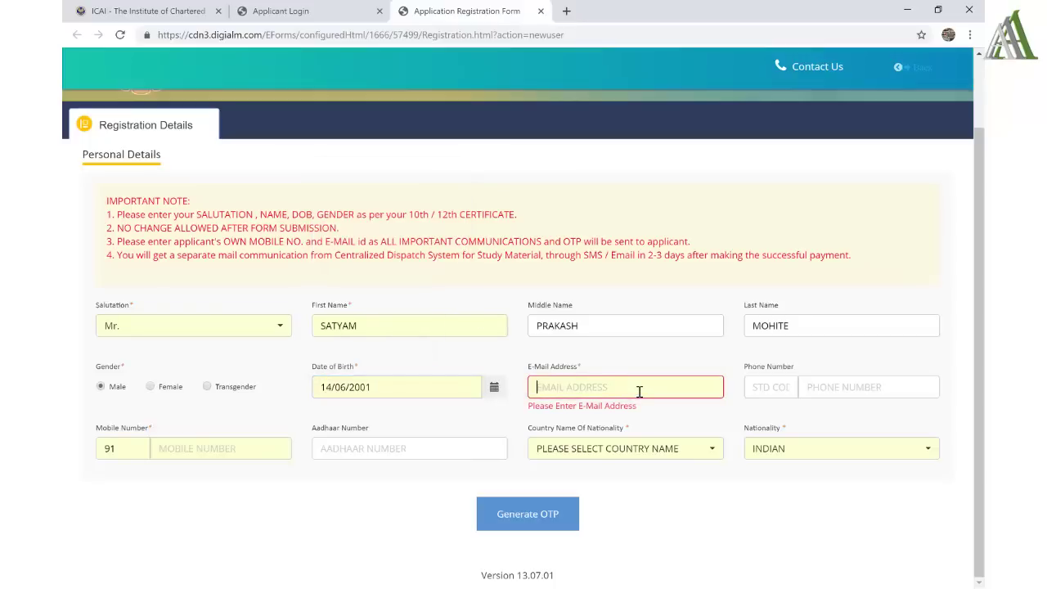
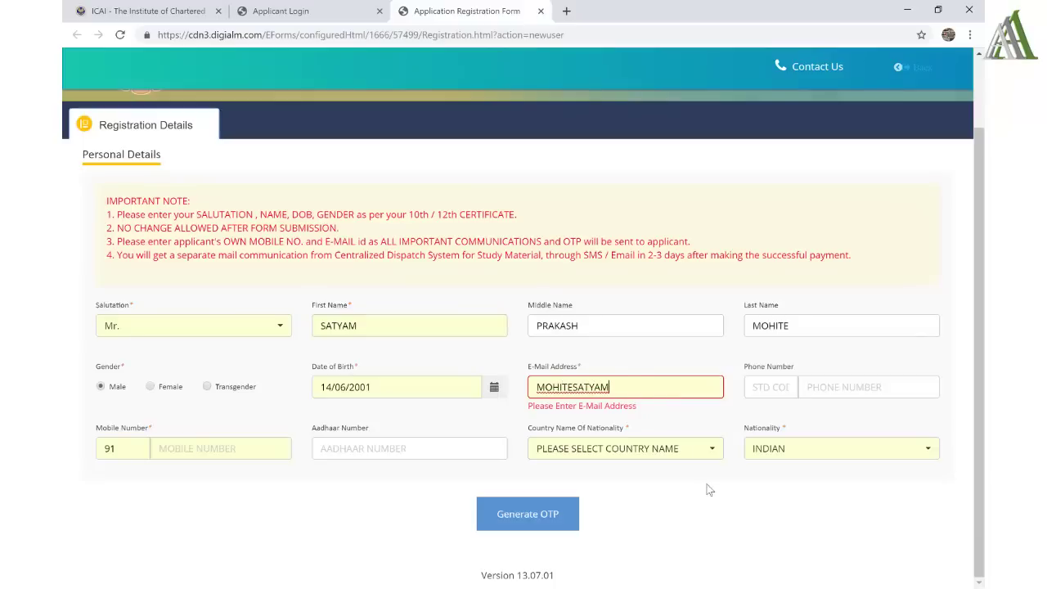
pyautogui.click(245, 448)
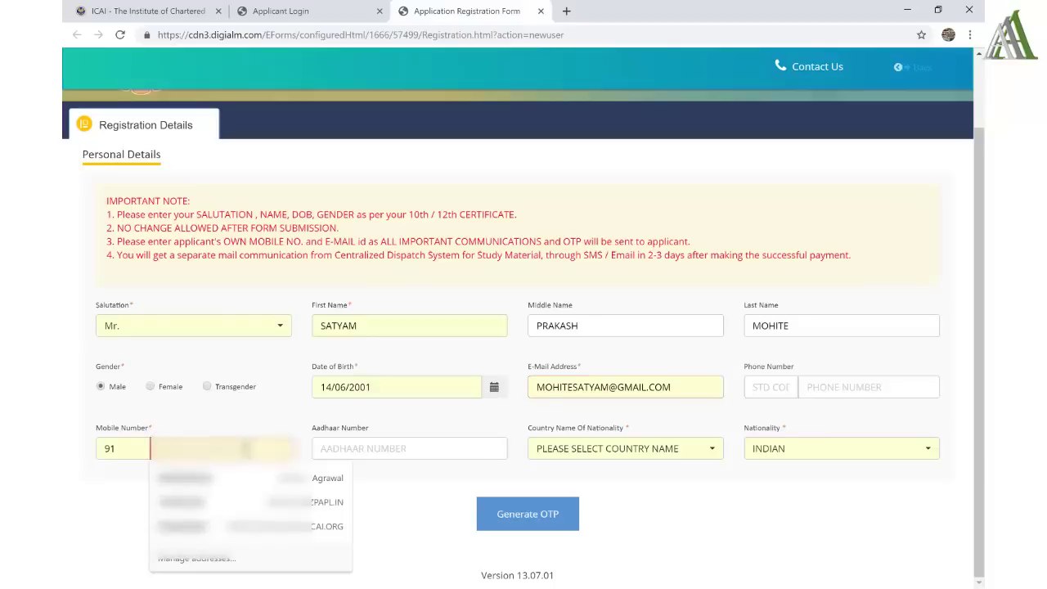
pyautogui.write('9876')
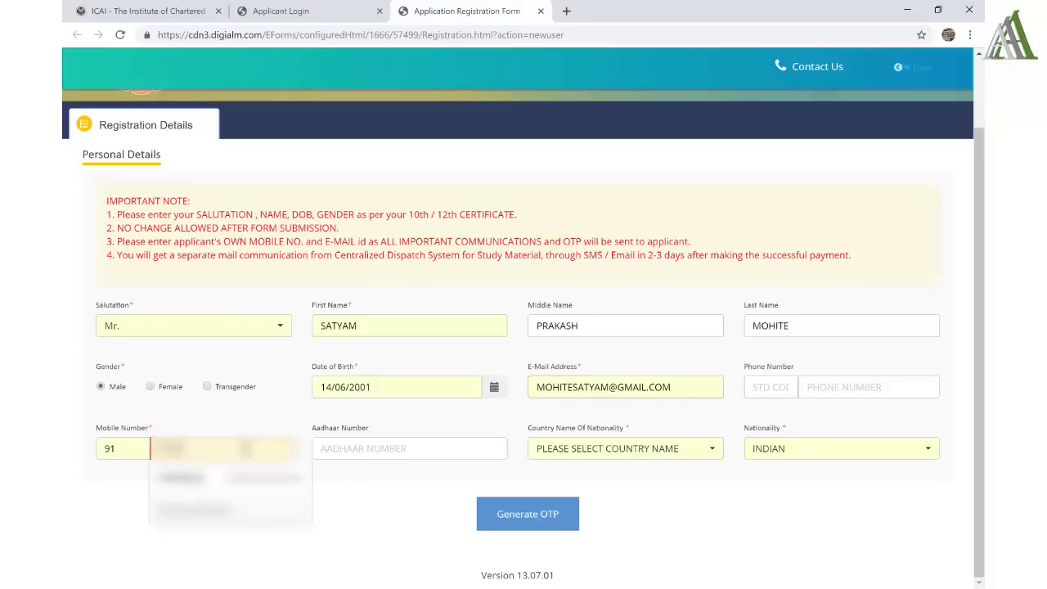
pyautogui.write('543')
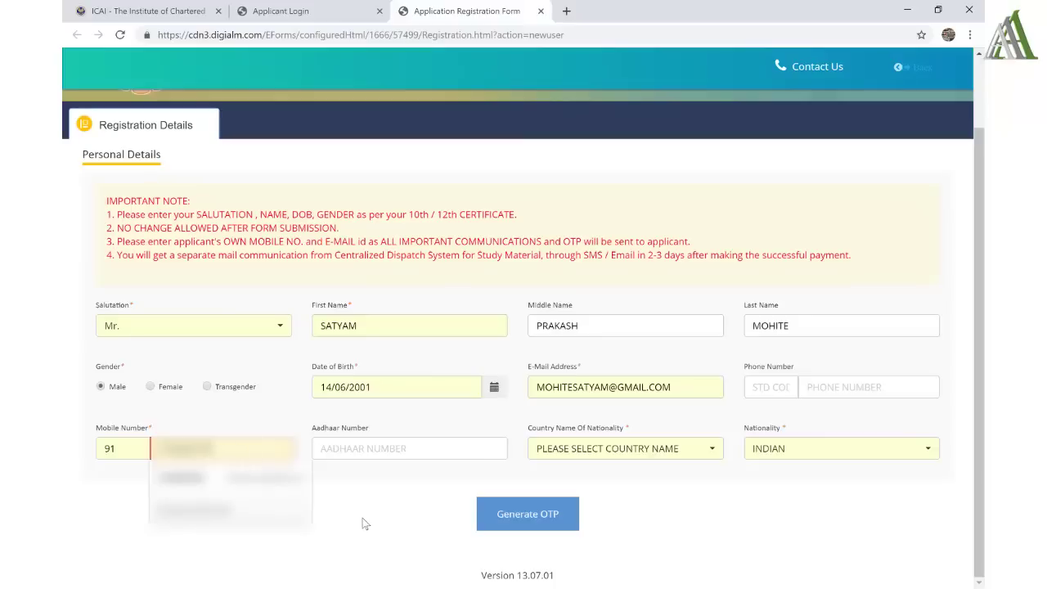
pyautogui.click(364, 522)
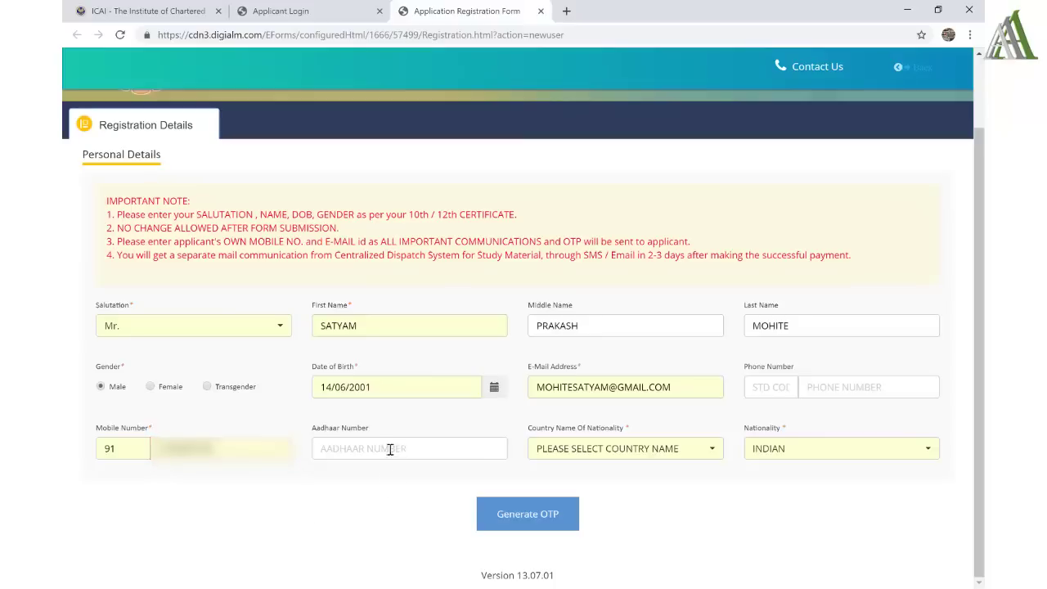
pyautogui.click(594, 450)
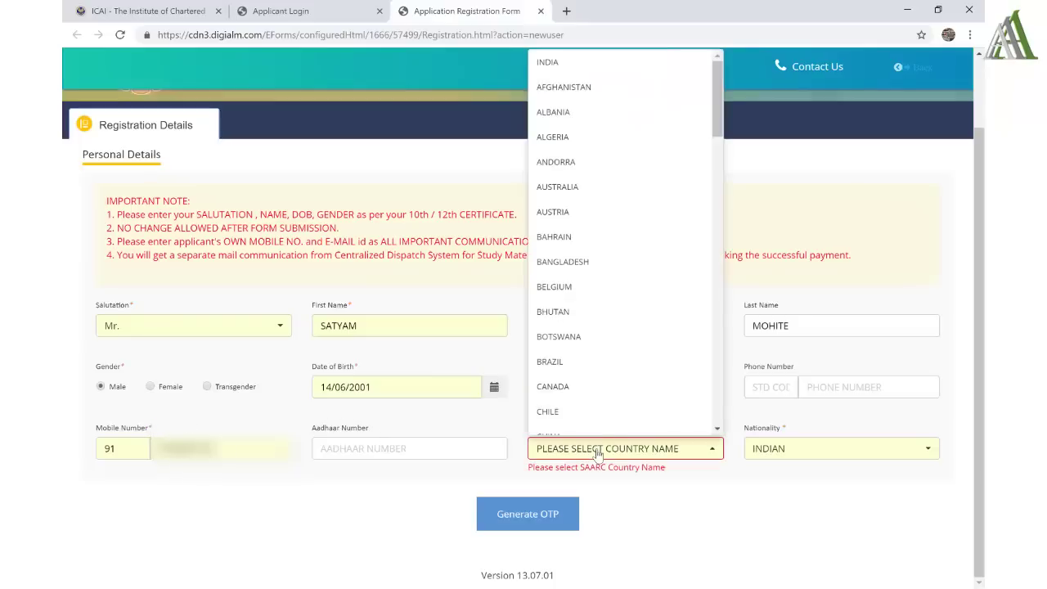
pyautogui.click(552, 63)
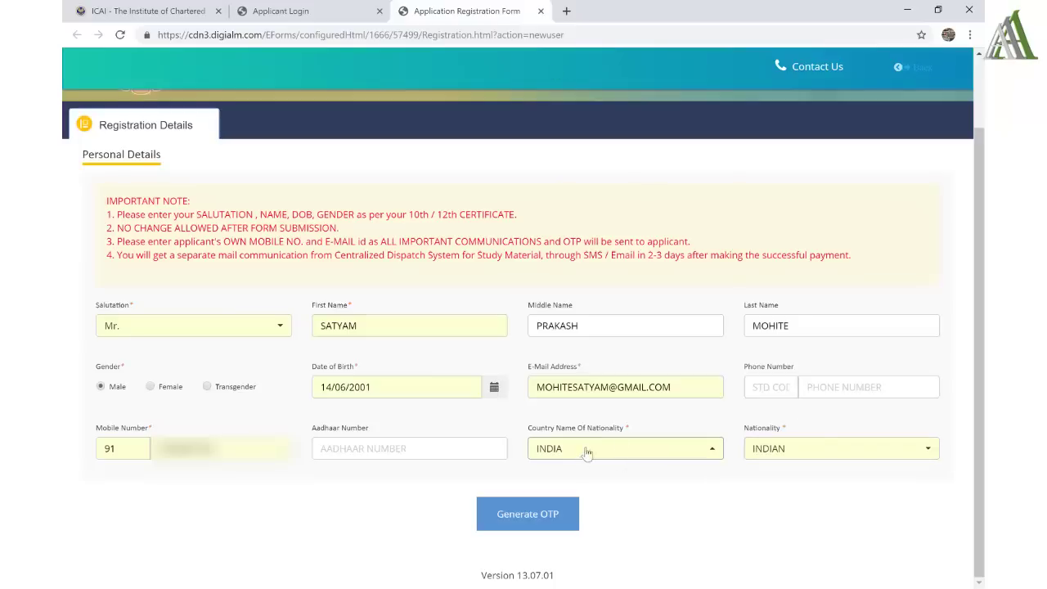
pyautogui.click(544, 515)
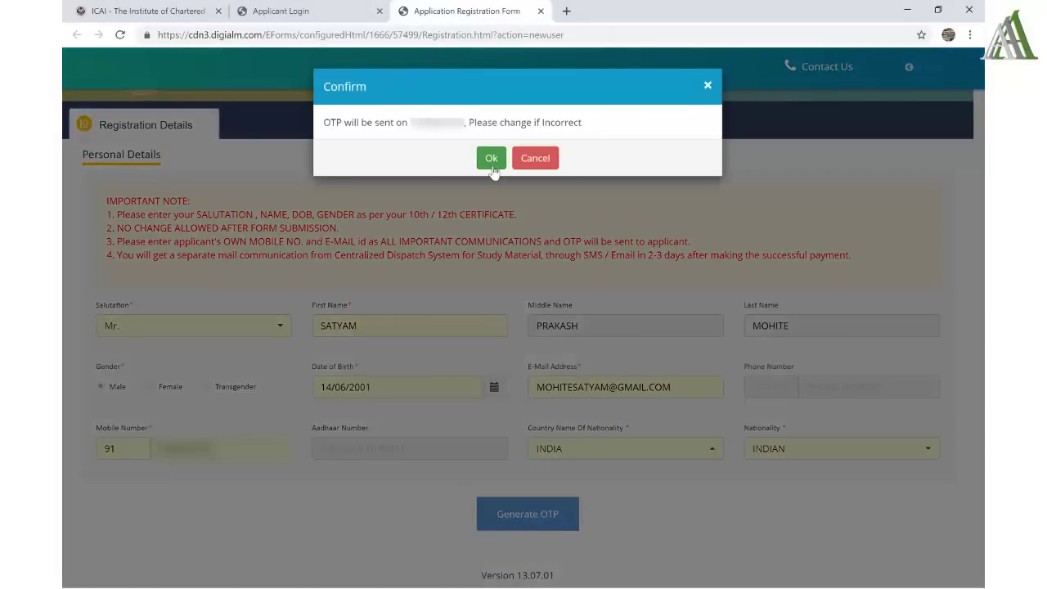
# - Confirm sending the OTP, enter and submit the captcha, and acknowledge the OTP-sent message
pyautogui.click(492, 159)
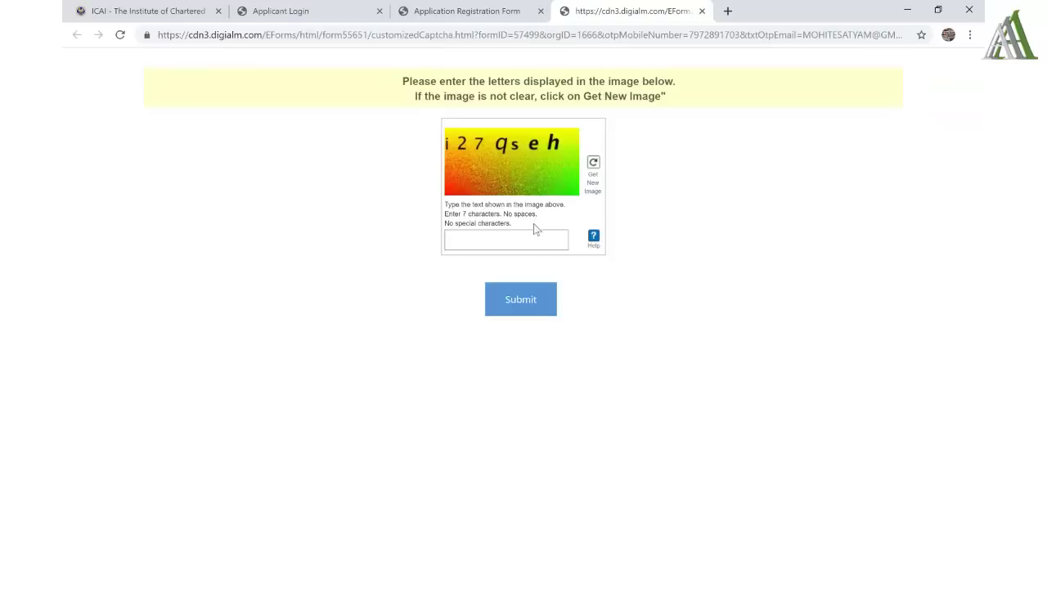
pyautogui.click(507, 247)
pyautogui.write('i27qseh')
pyautogui.click(529, 304)
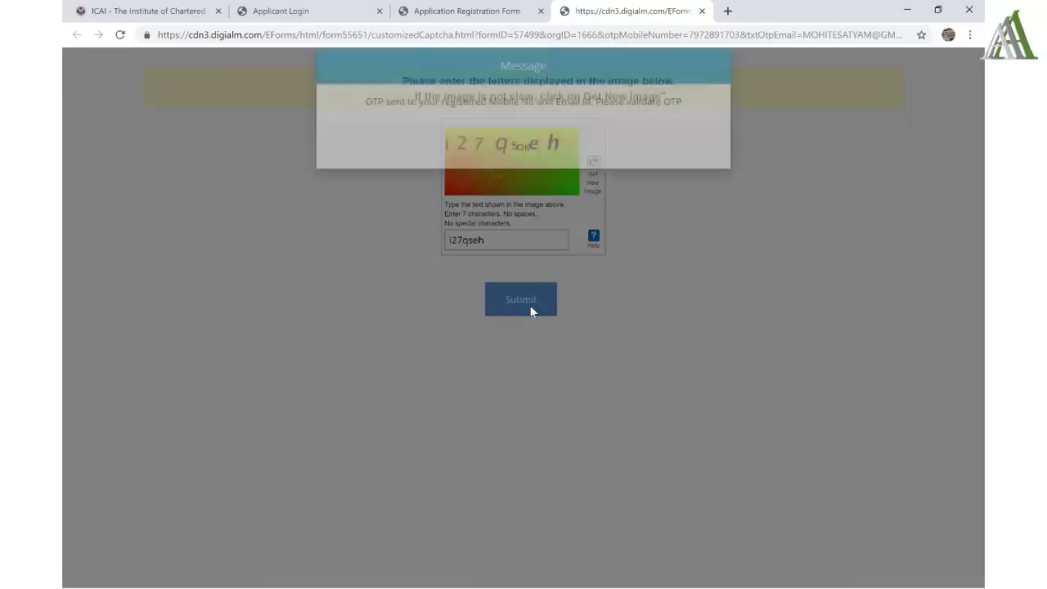
pyautogui.click(523, 168)
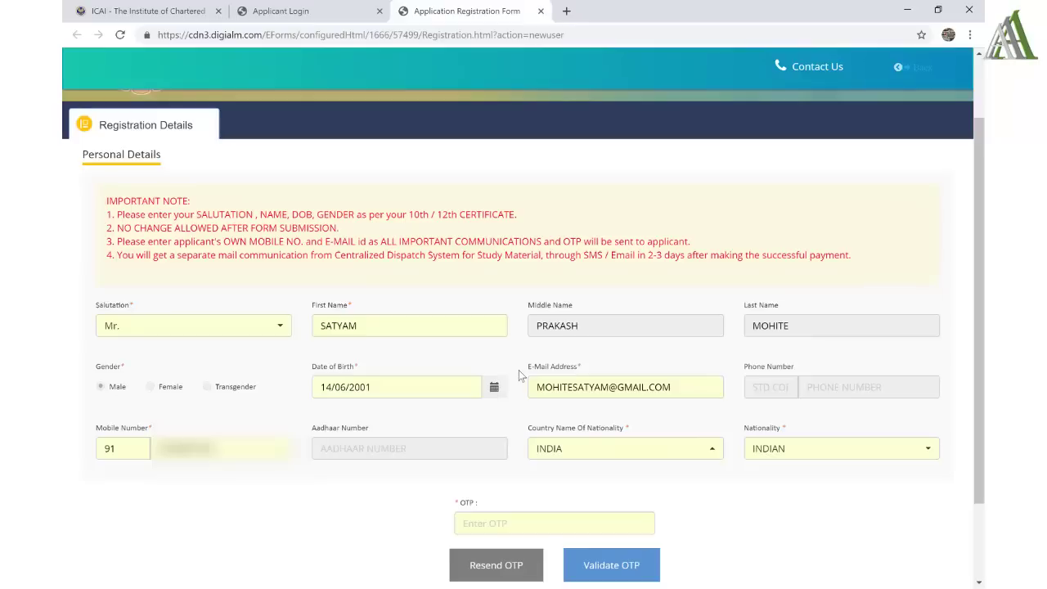
# - Enter and validate the received OTP, then submit the completed registration form
pyautogui.click(524, 522)
pyautogui.write('1')
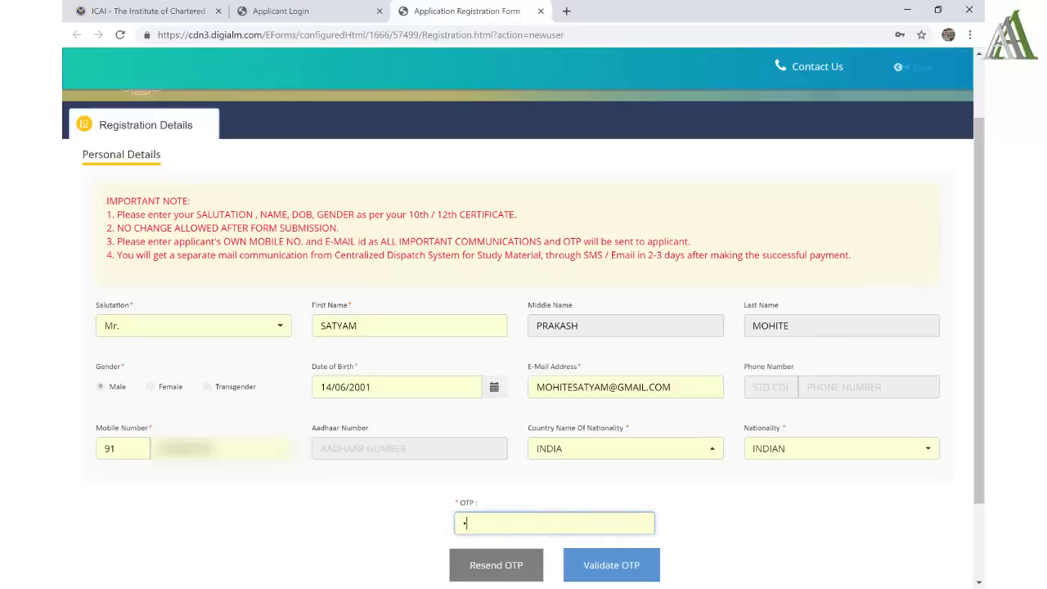
pyautogui.write('23456')
pyautogui.click(611, 564)
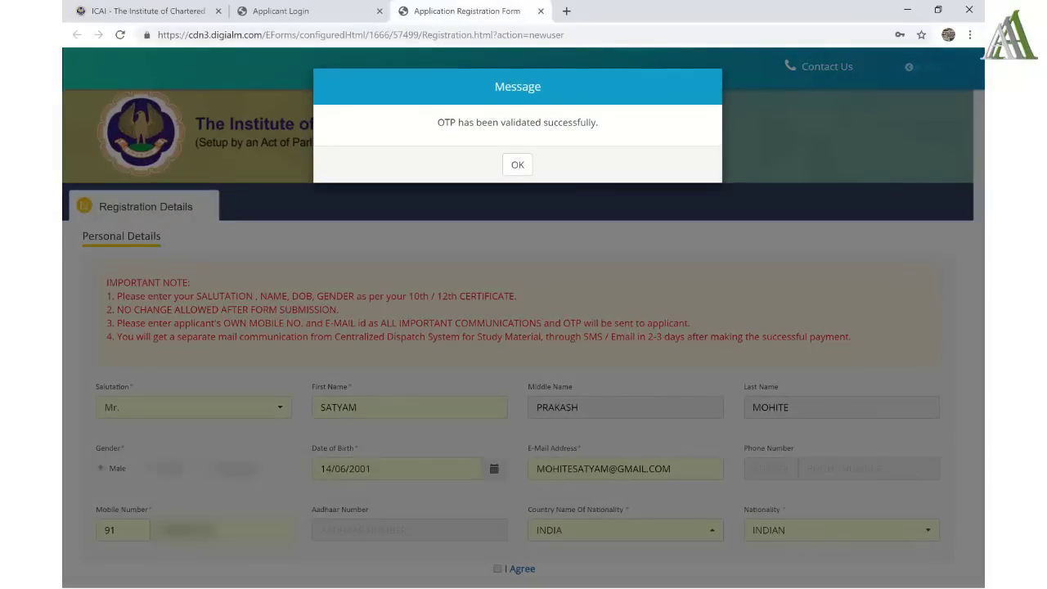
pyautogui.press('Return')
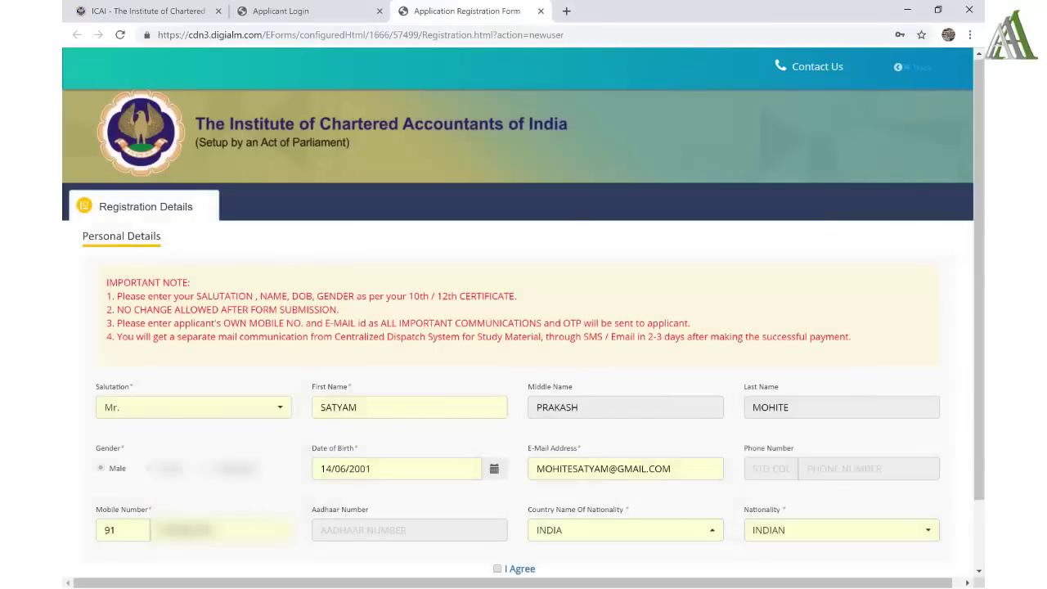
pyautogui.scroll(-1, 524, 311)
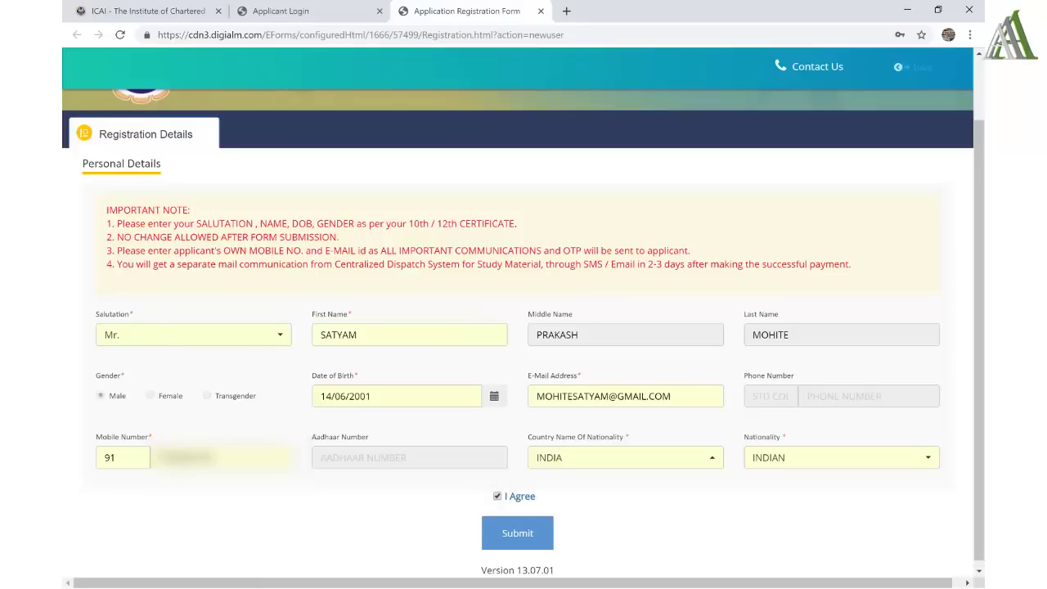
pyautogui.click(517, 532)
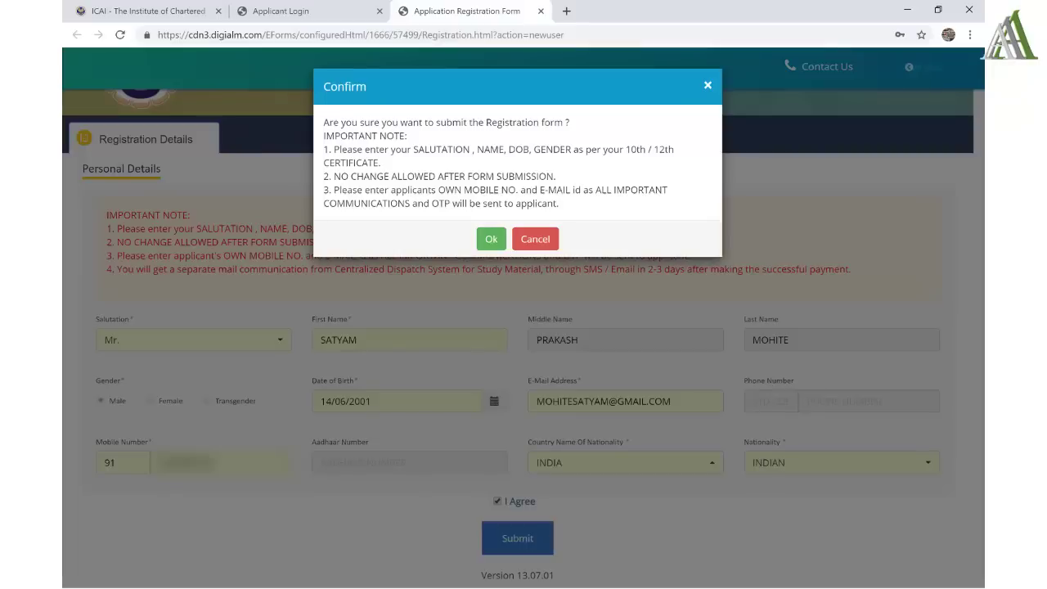
# - Confirm the submission, then open Student Cycle and close the side menu to reach the Student Module
pyautogui.press('Return')
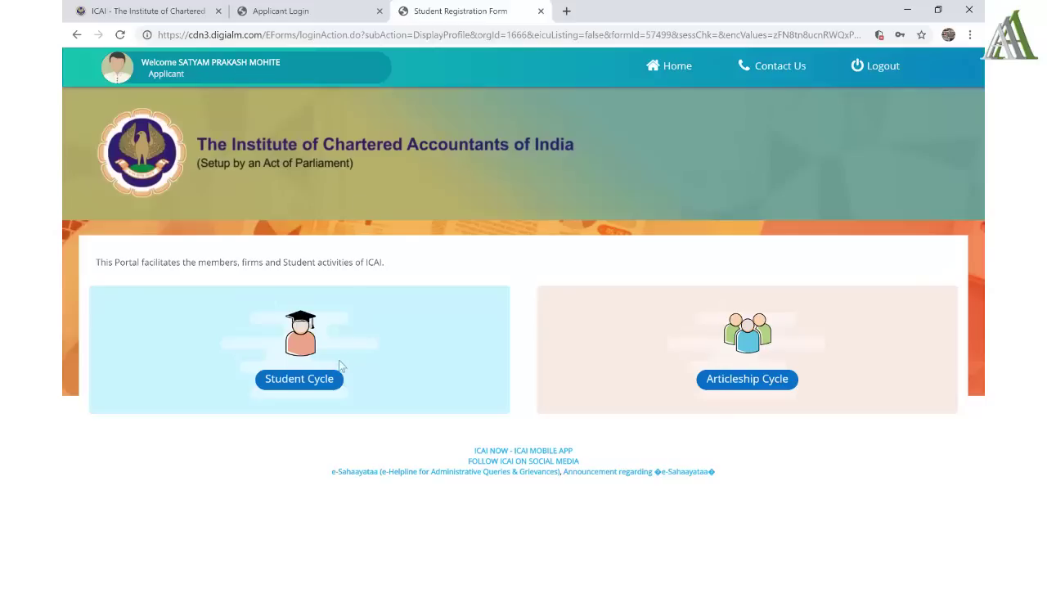
pyautogui.click(292, 383)
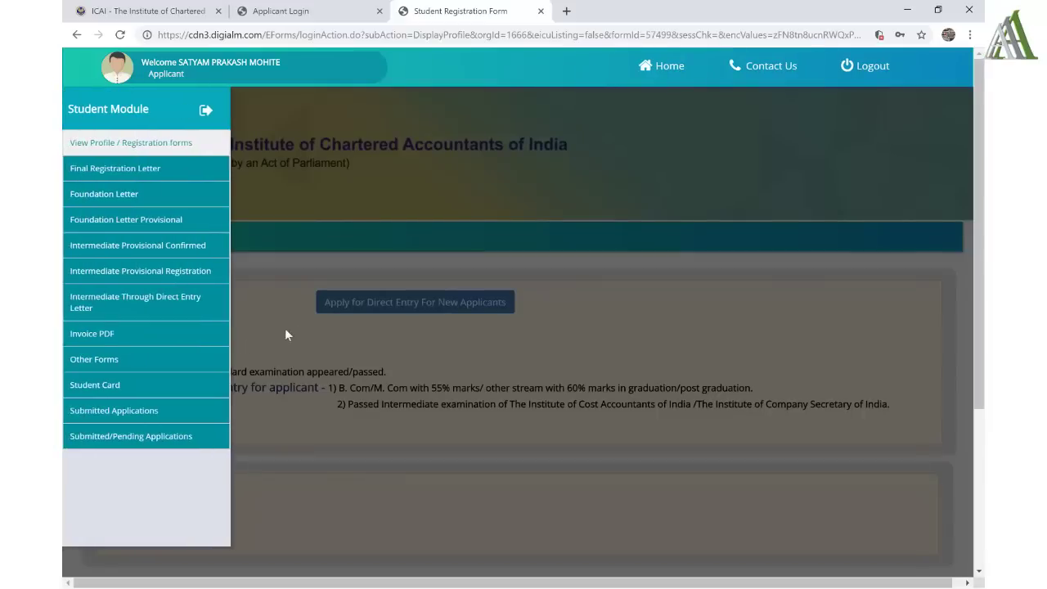
pyautogui.click(322, 331)
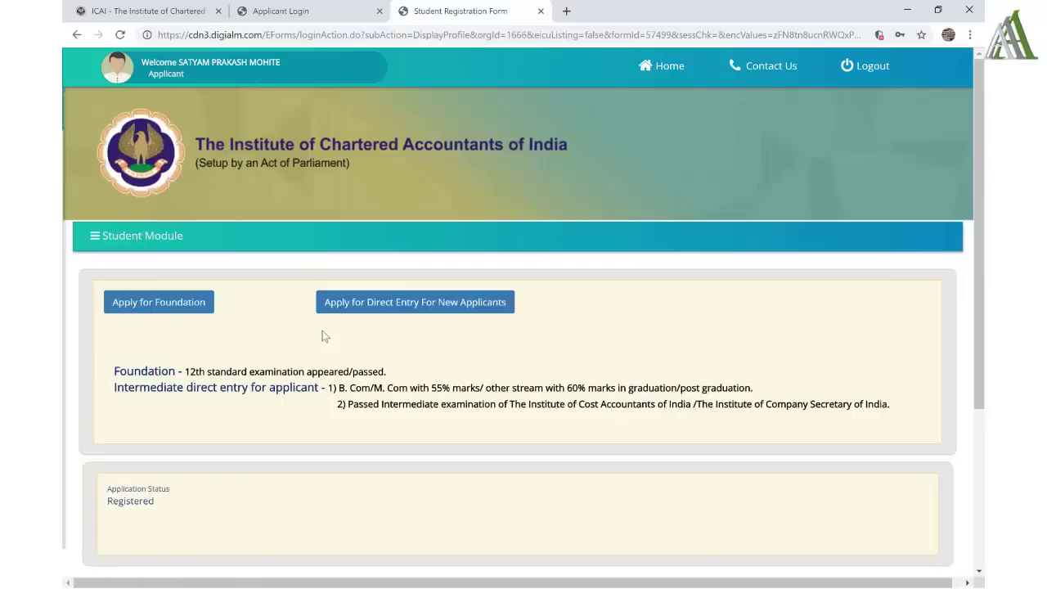
# - Start the Foundation application, set gender to MALE, and correct a letter of the middle name to R
pyautogui.click(153, 311)
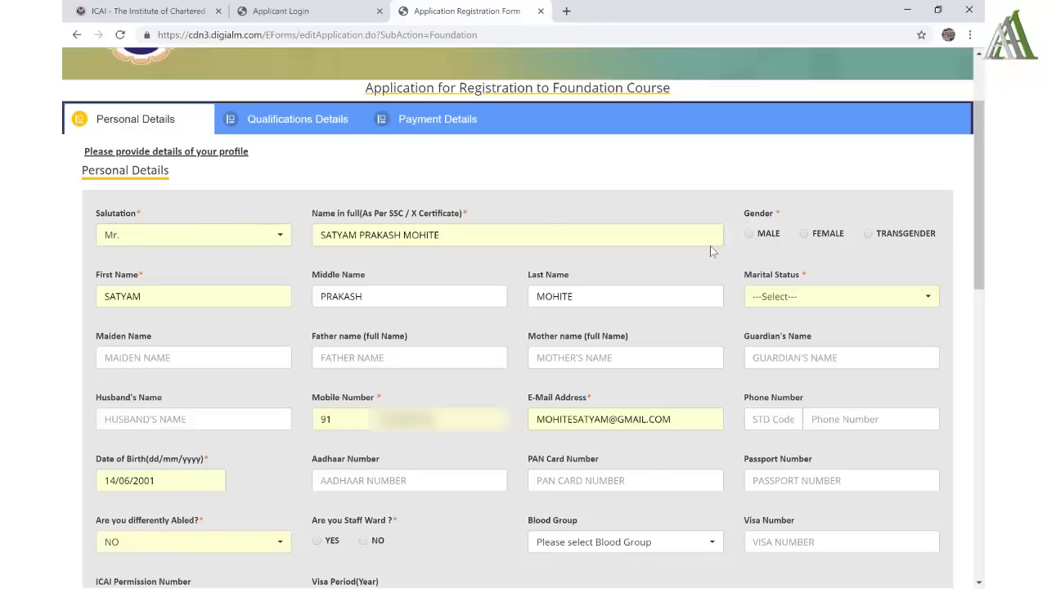
pyautogui.click(750, 235)
pyautogui.click(214, 301)
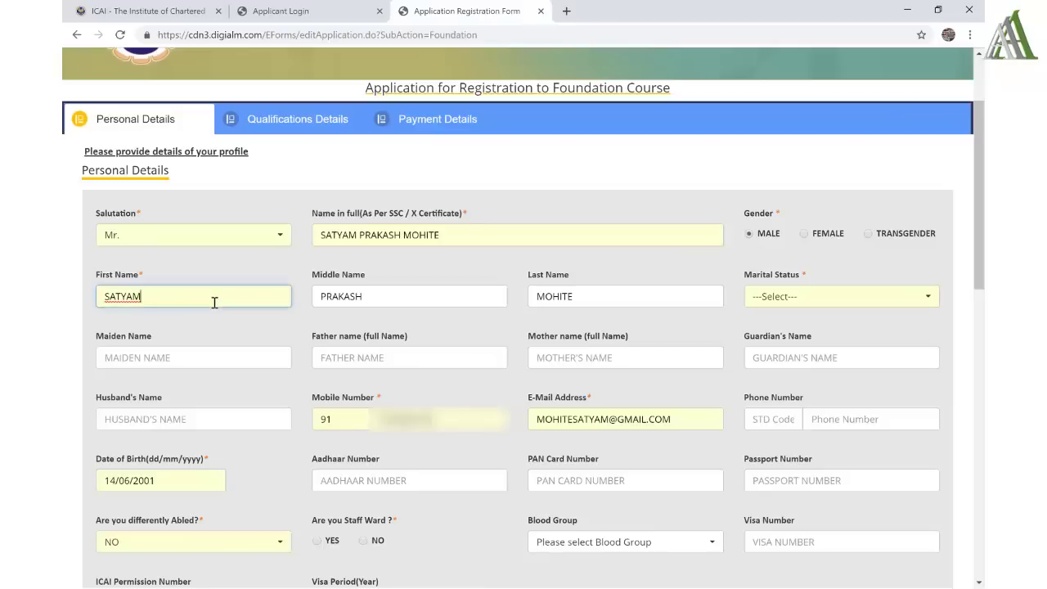
pyautogui.doubleClick(374, 292)
pyautogui.click(334, 296)
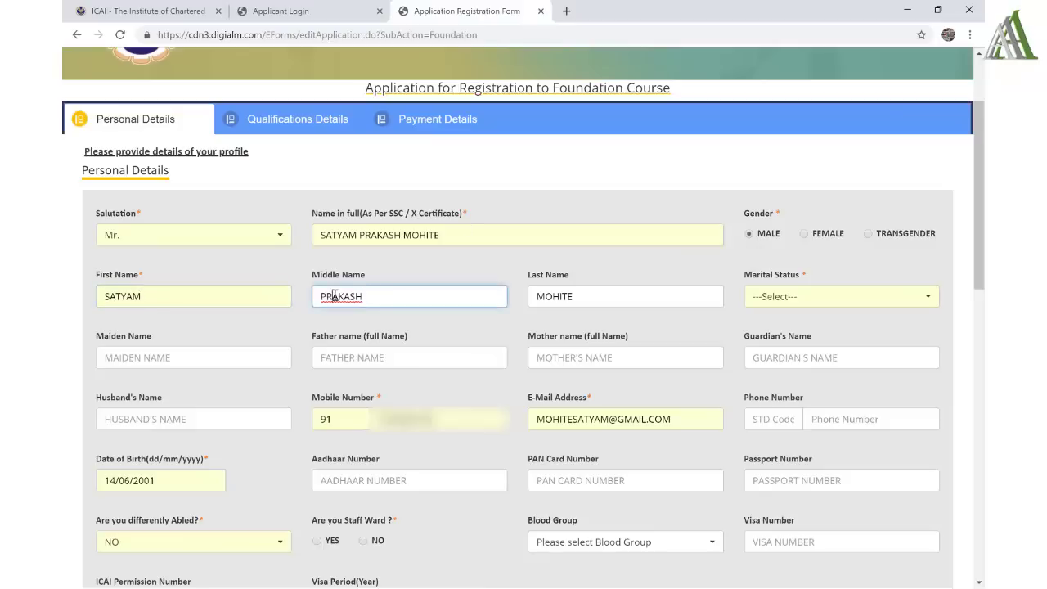
pyautogui.press('BackSpace')
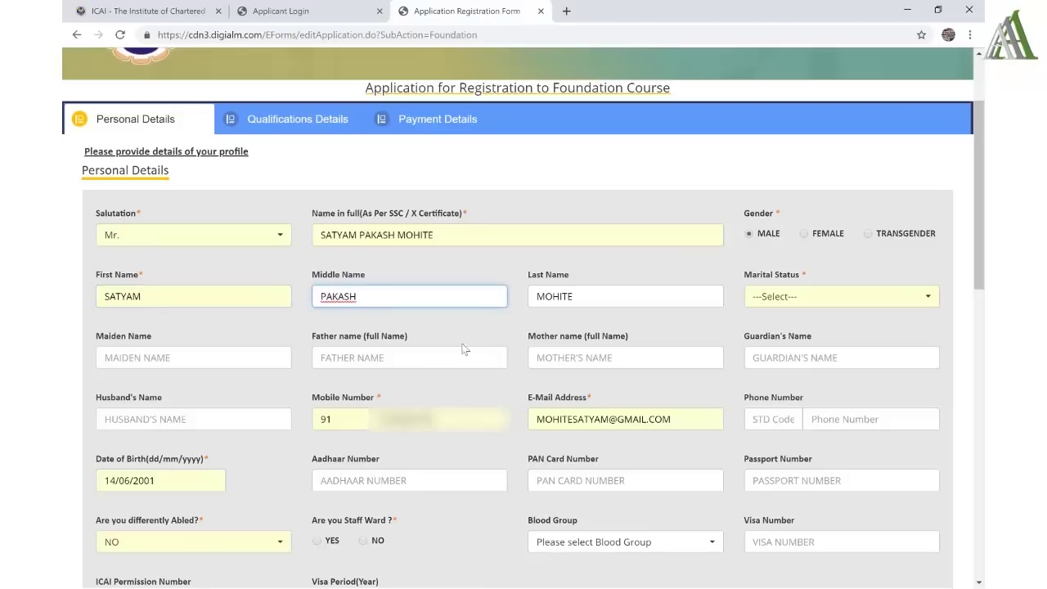
pyautogui.write('R')
# - Check the last name and set marital status to UNMARRIED
pyautogui.click(583, 296)
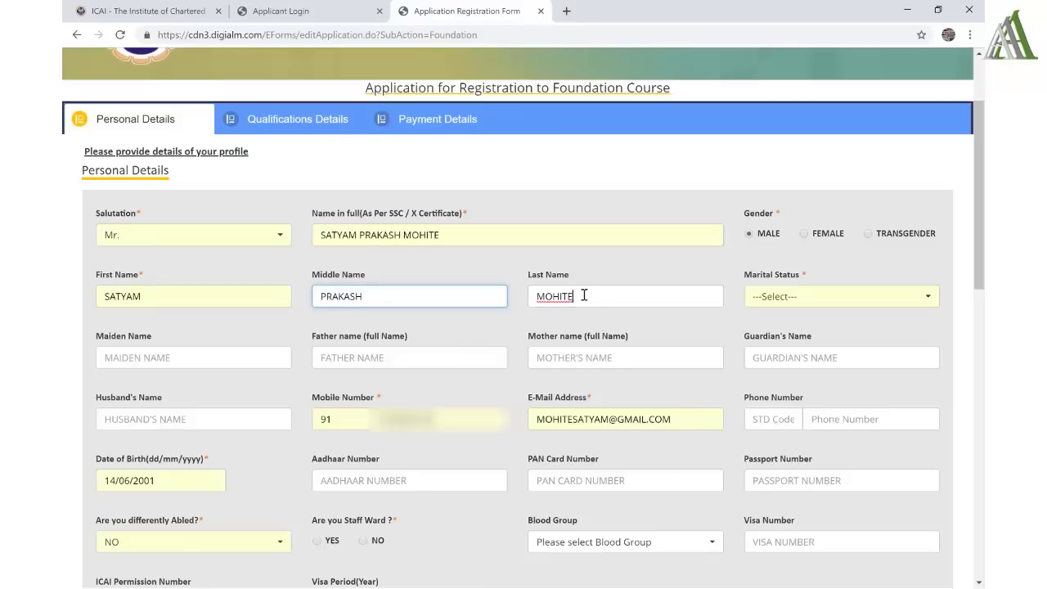
pyautogui.click(419, 296)
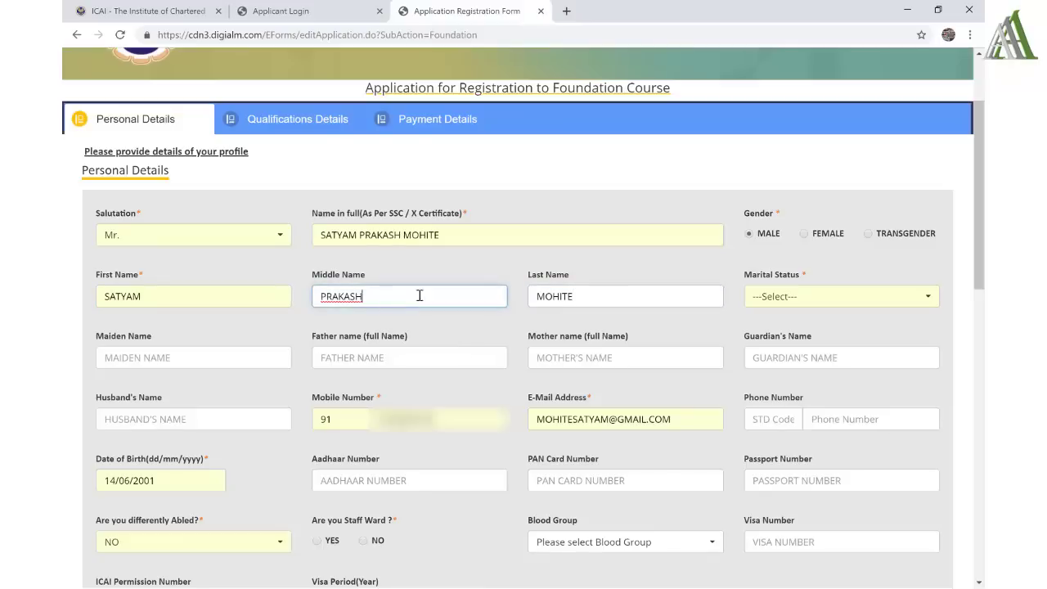
pyautogui.click(642, 295)
pyautogui.click(809, 296)
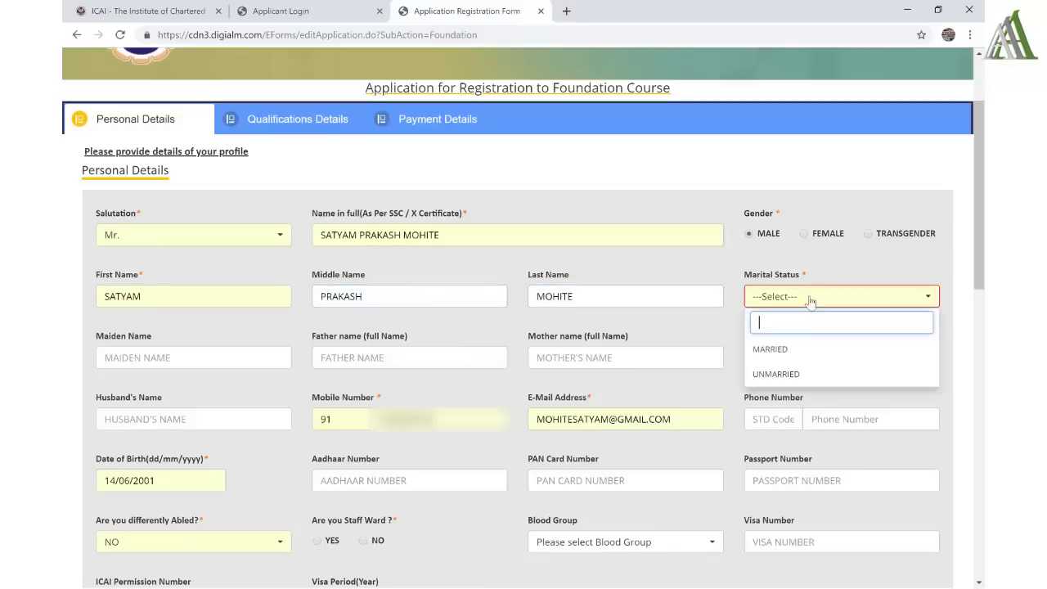
pyautogui.click(798, 373)
# - Type the father's and mother's full names into their fields, then move to the guardian name
pyautogui.click(248, 359)
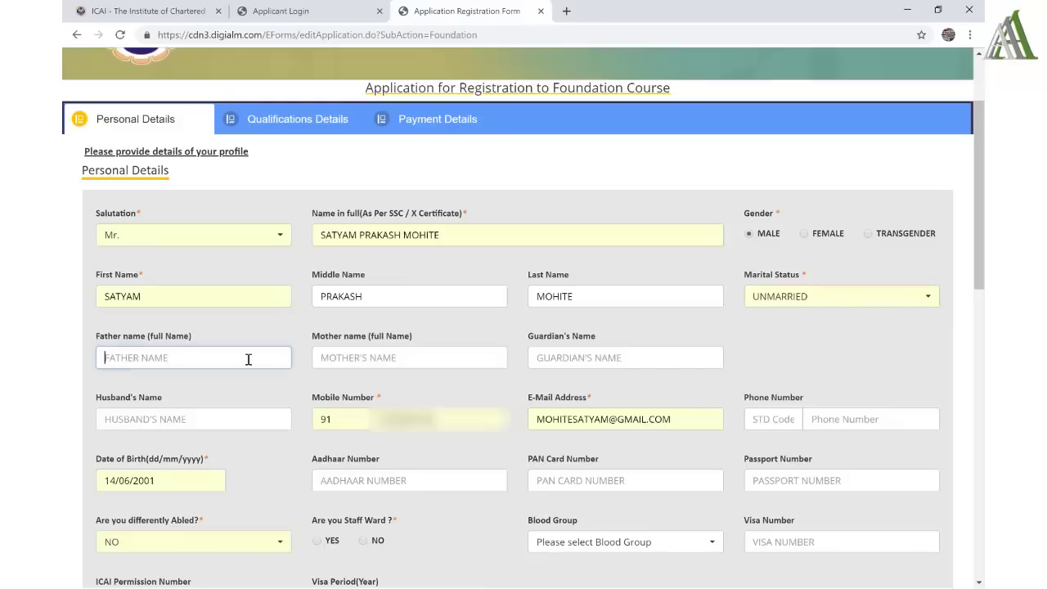
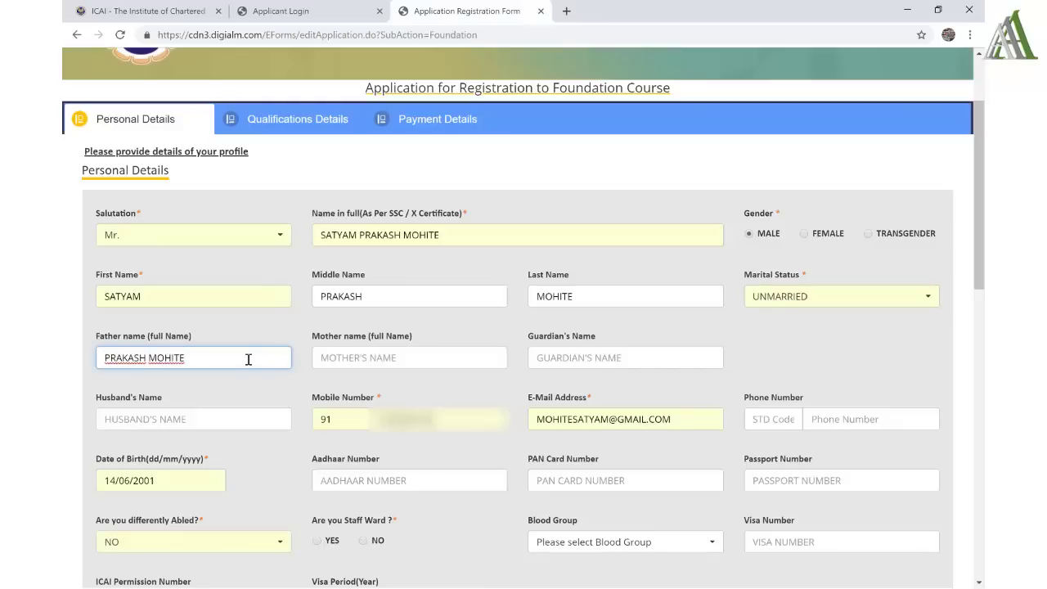
pyautogui.click(380, 357)
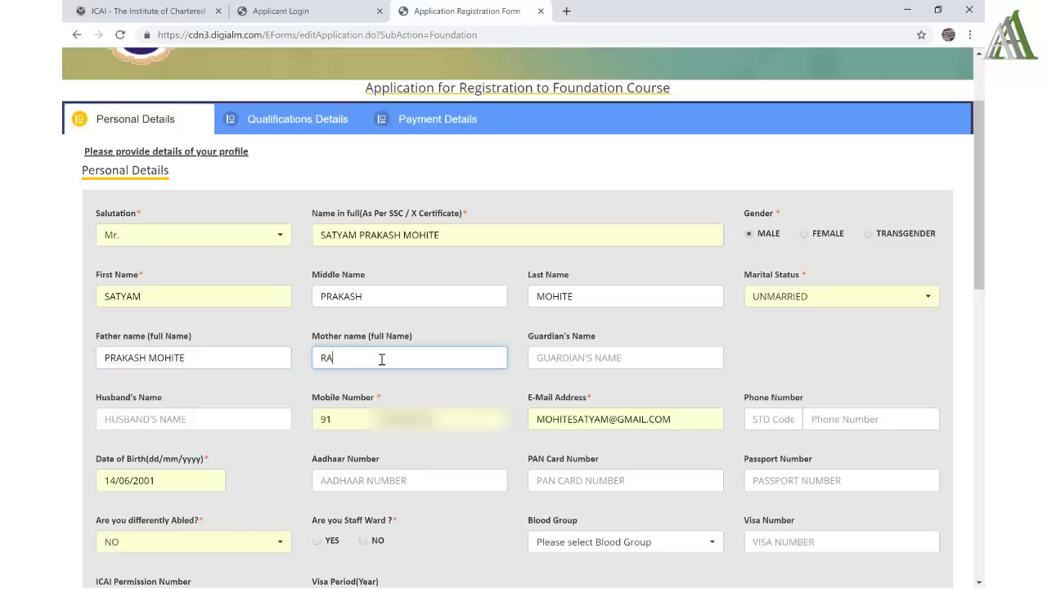
pyautogui.click(585, 357)
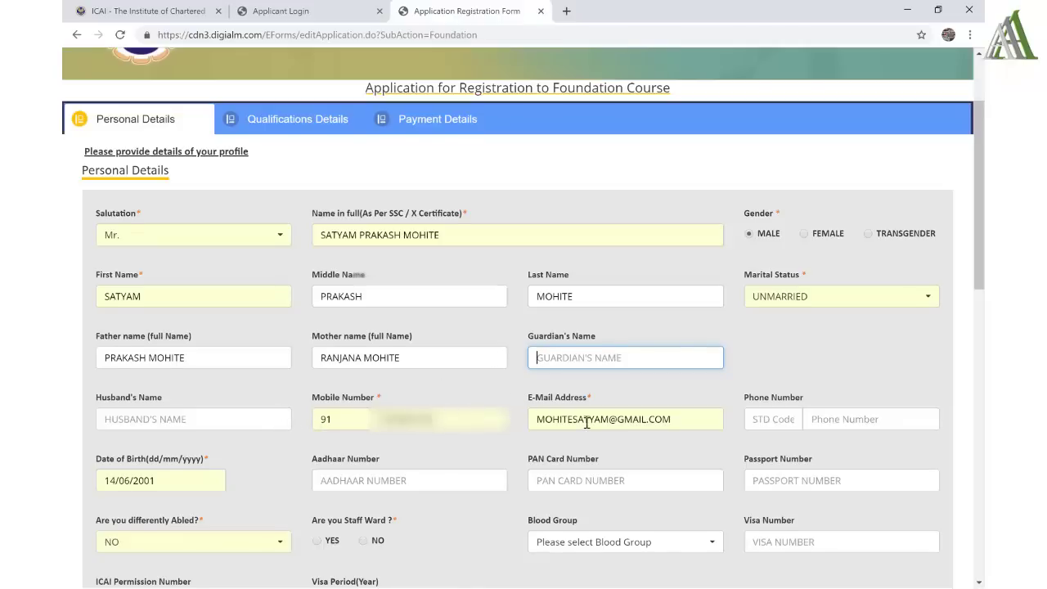
# - Keep differently abled as NO and mark the applicant as not a staff ward
pyautogui.scroll(-2, 585, 422)
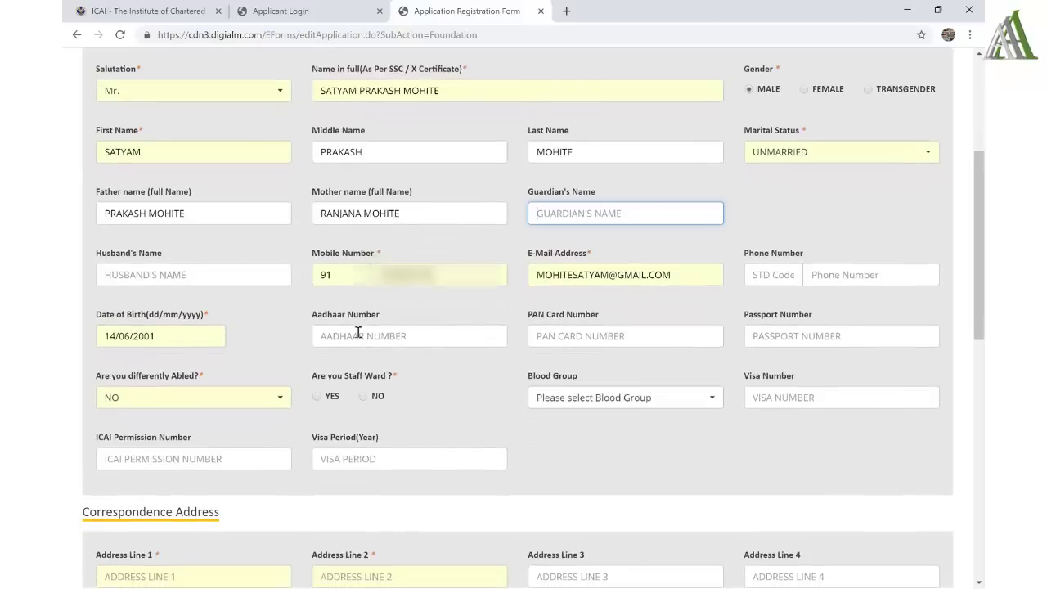
pyautogui.moveTo(383, 320); pyautogui.dragTo(317, 319)
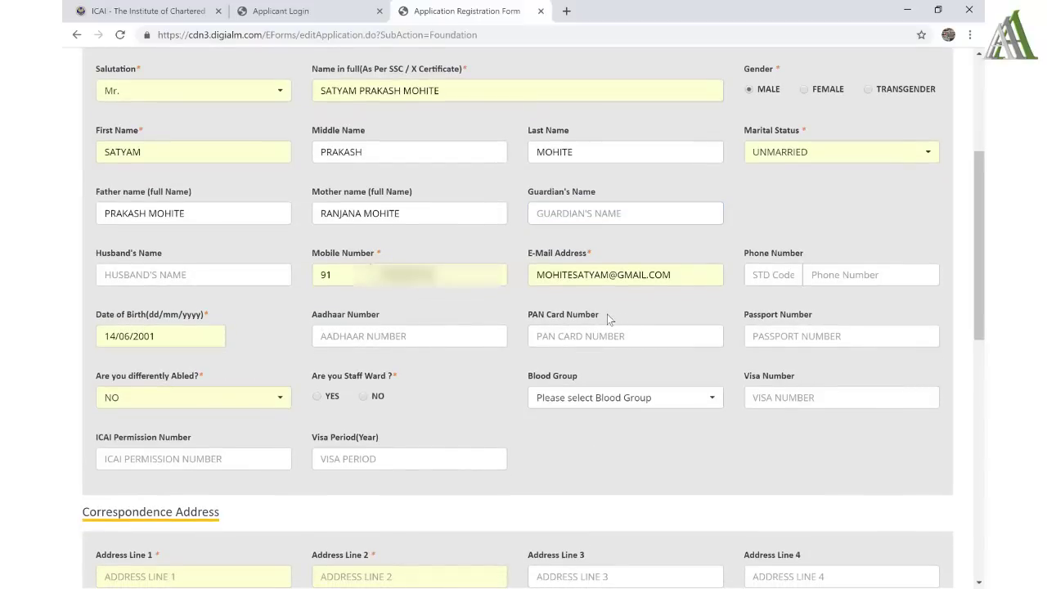
pyautogui.moveTo(607, 314); pyautogui.dragTo(533, 324)
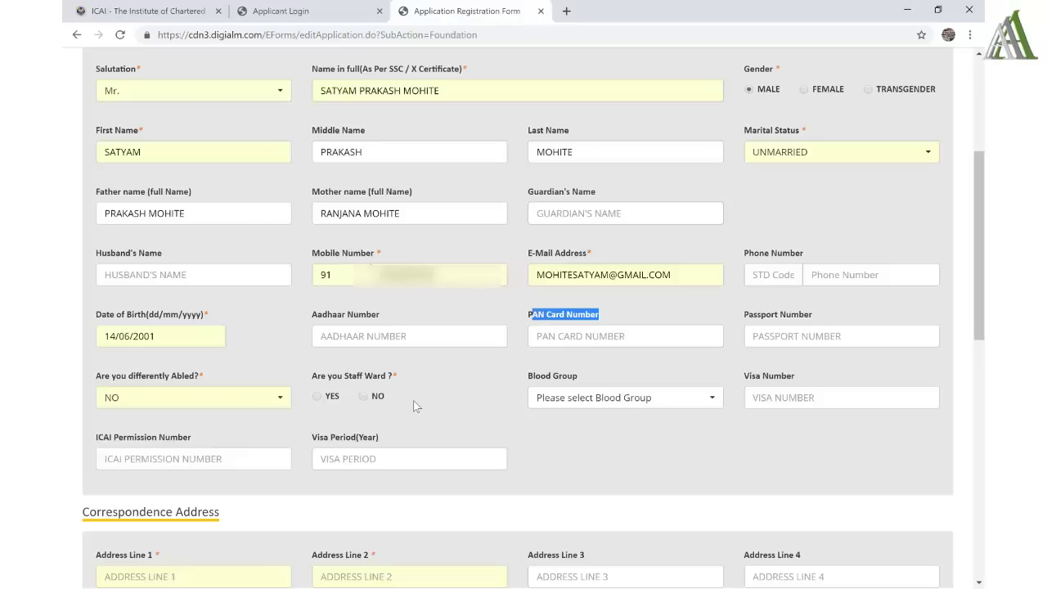
pyautogui.click(177, 400)
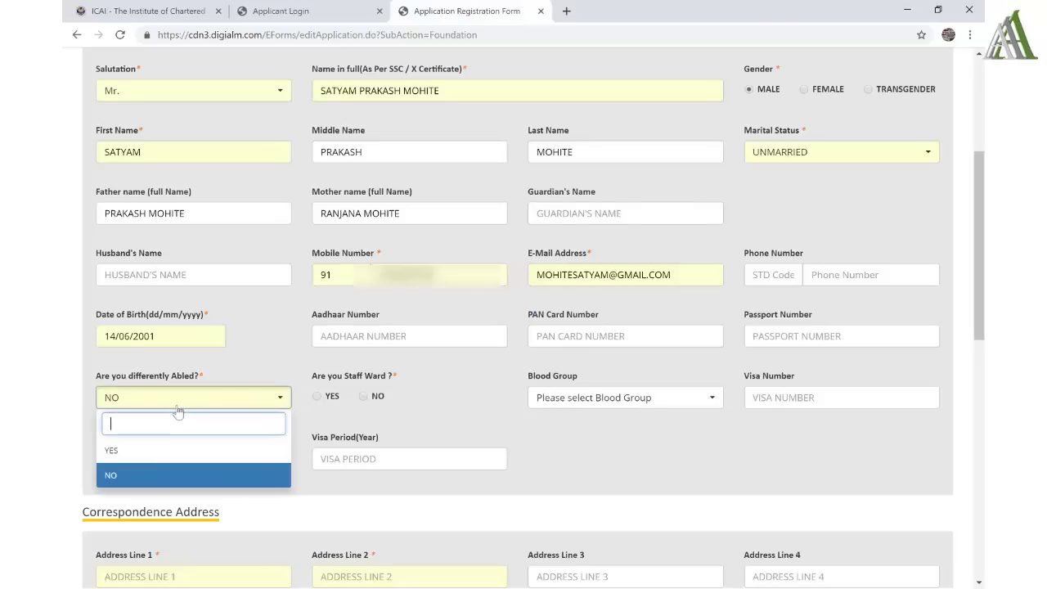
pyautogui.click(156, 479)
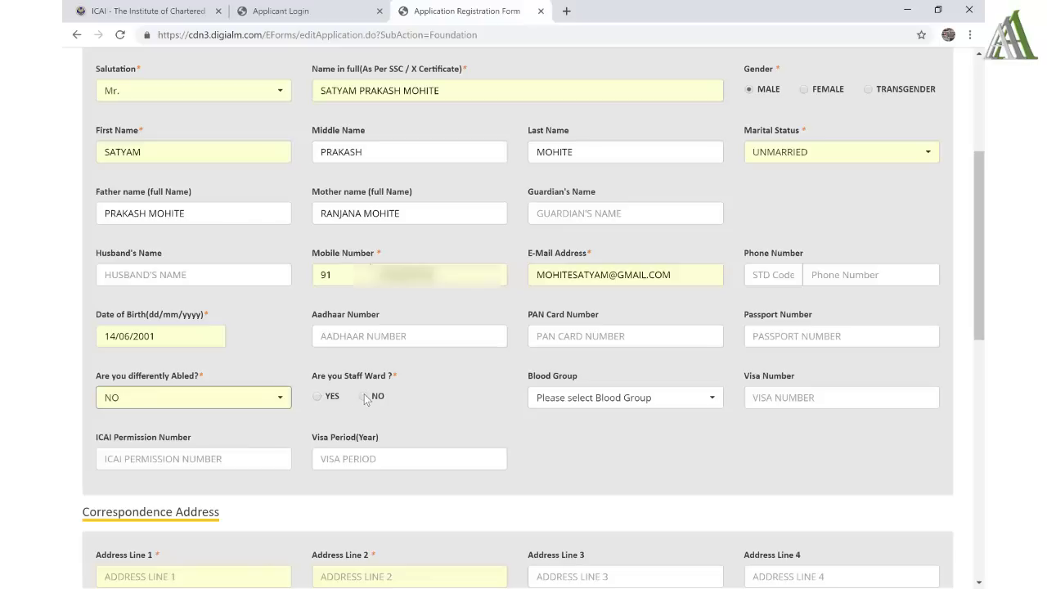
pyautogui.click(364, 395)
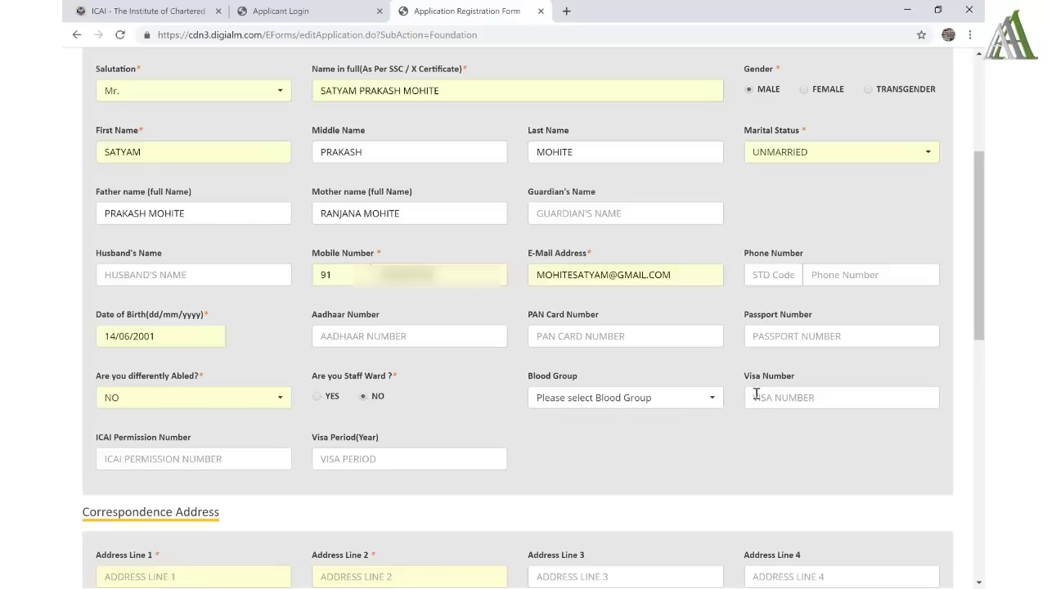
# - Point out the Visa Number, ICAI Permission Number and Visa Period fields, then scroll further down
pyautogui.moveTo(742, 378); pyautogui.dragTo(805, 376)
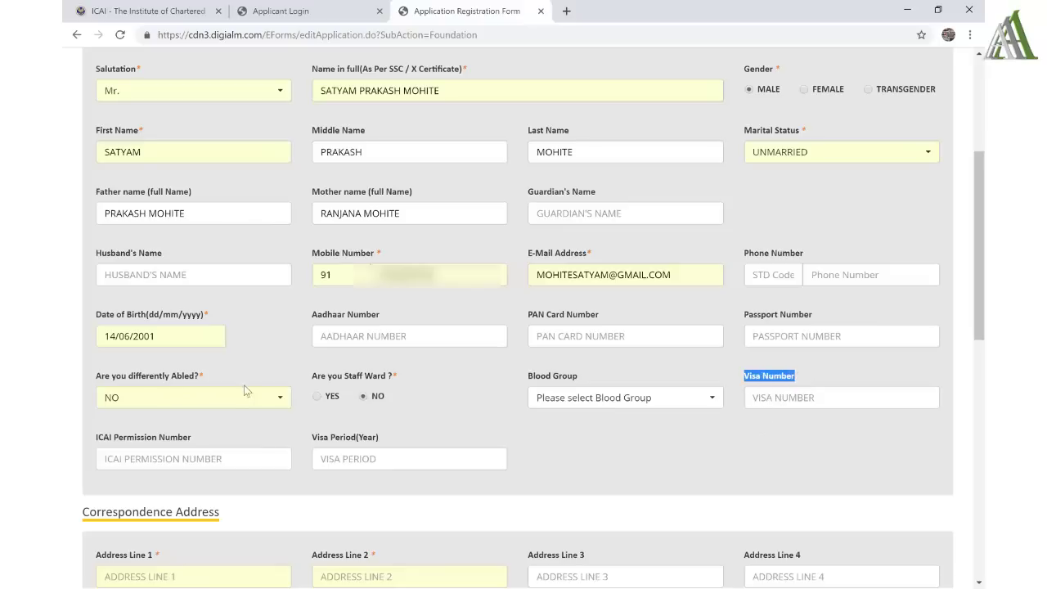
pyautogui.moveTo(200, 439); pyautogui.dragTo(96, 440)
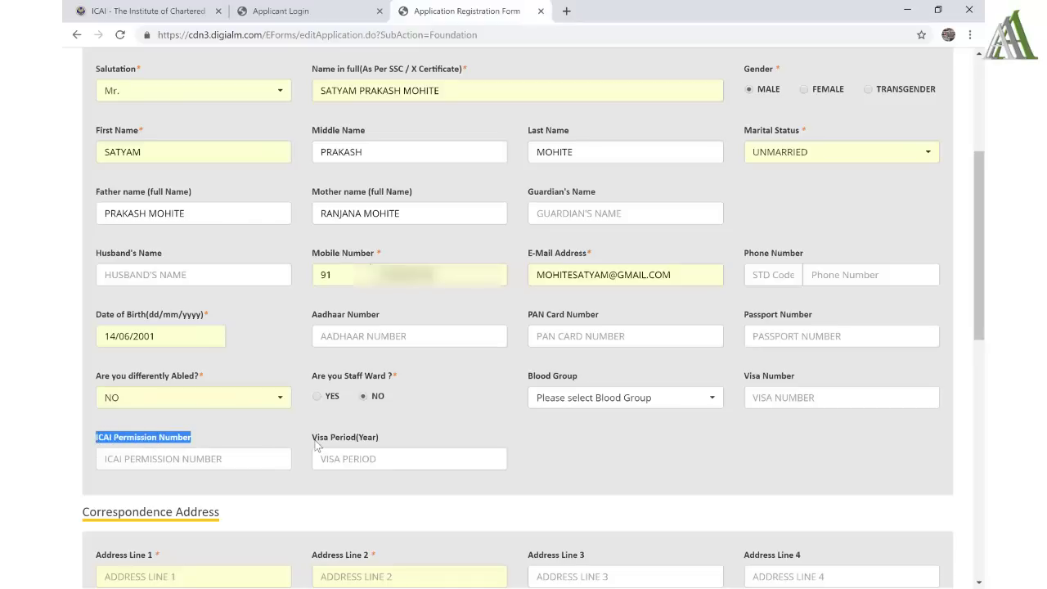
pyautogui.moveTo(316, 442); pyautogui.dragTo(376, 441)
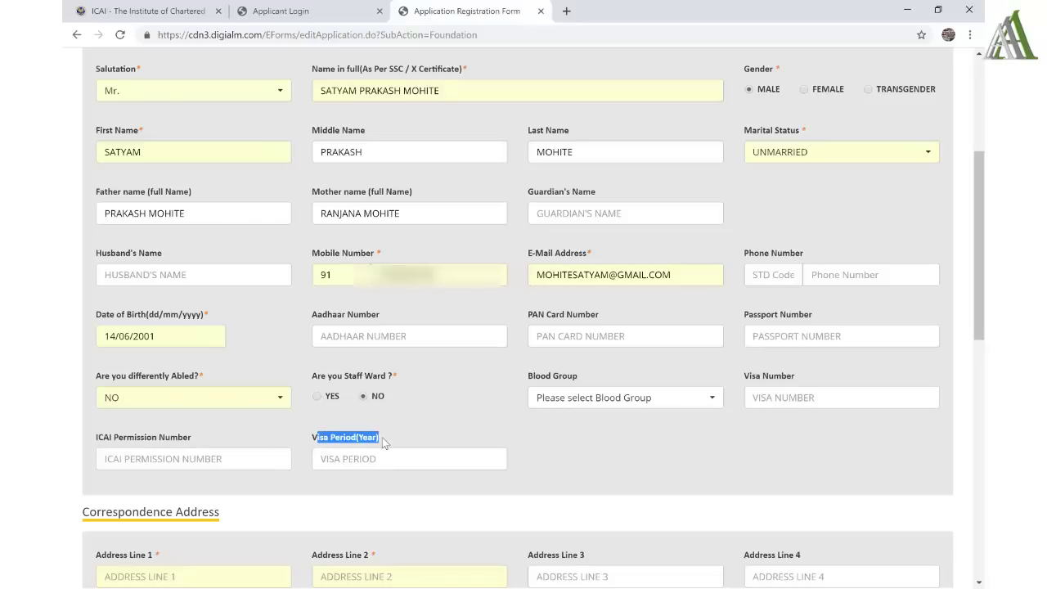
pyautogui.click(382, 437)
pyautogui.scroll(-1, 382, 436)
pyautogui.scroll(-2, 382, 438)
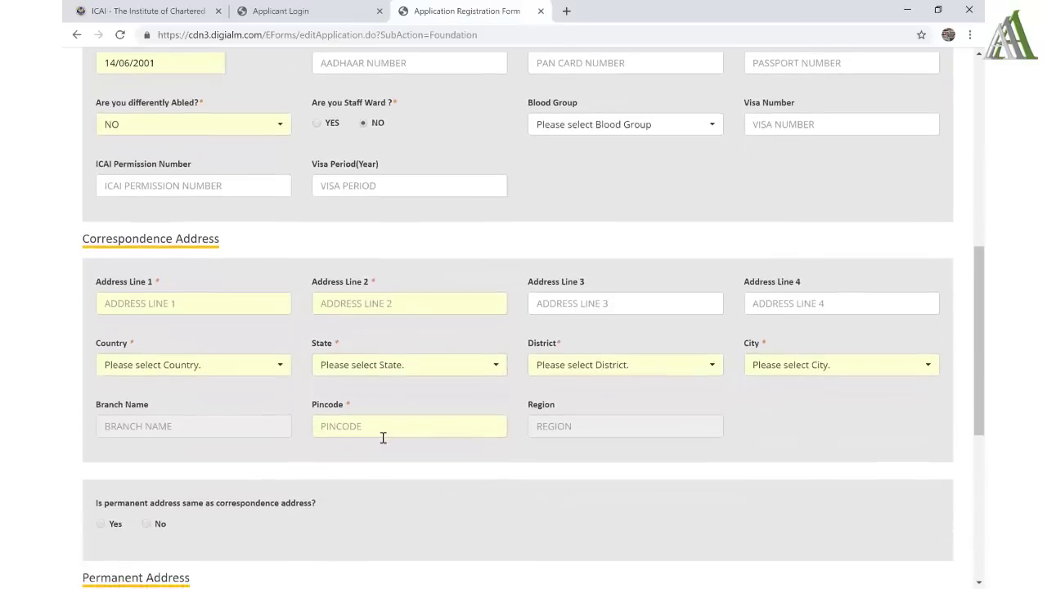
# - Enter the building and road, the nearby railway-station landmark, and the locality as correspondence address lines 1-3
pyautogui.scroll(3, 382, 436)
pyautogui.scroll(-5, 382, 437)
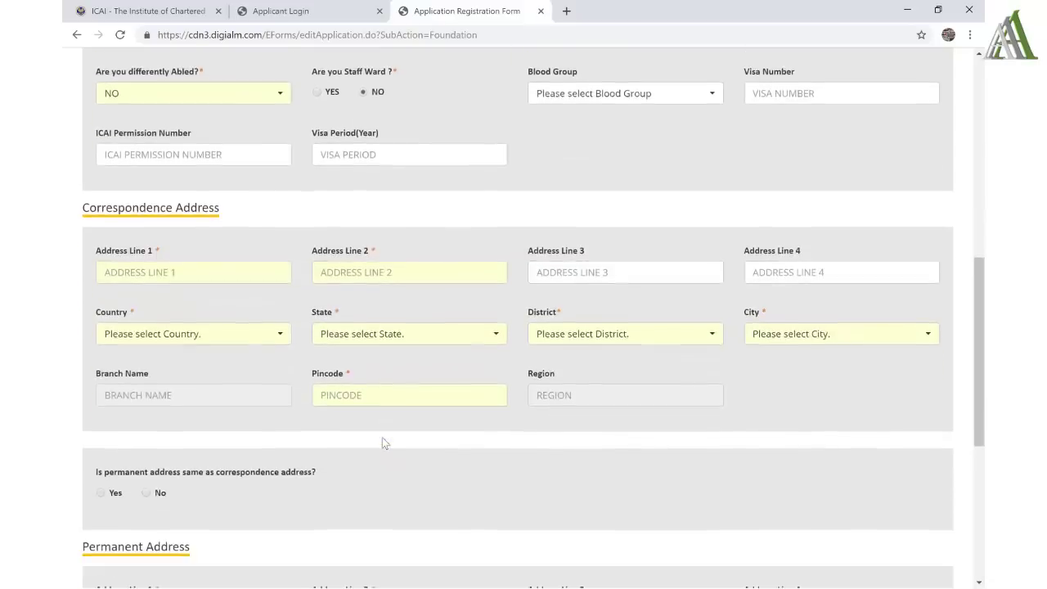
pyautogui.click(218, 167)
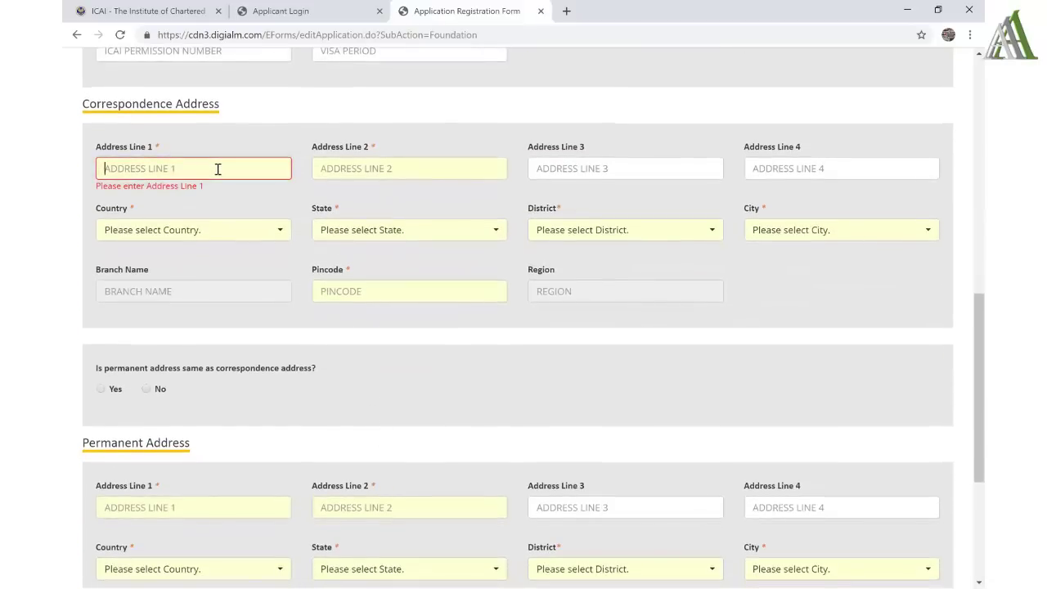
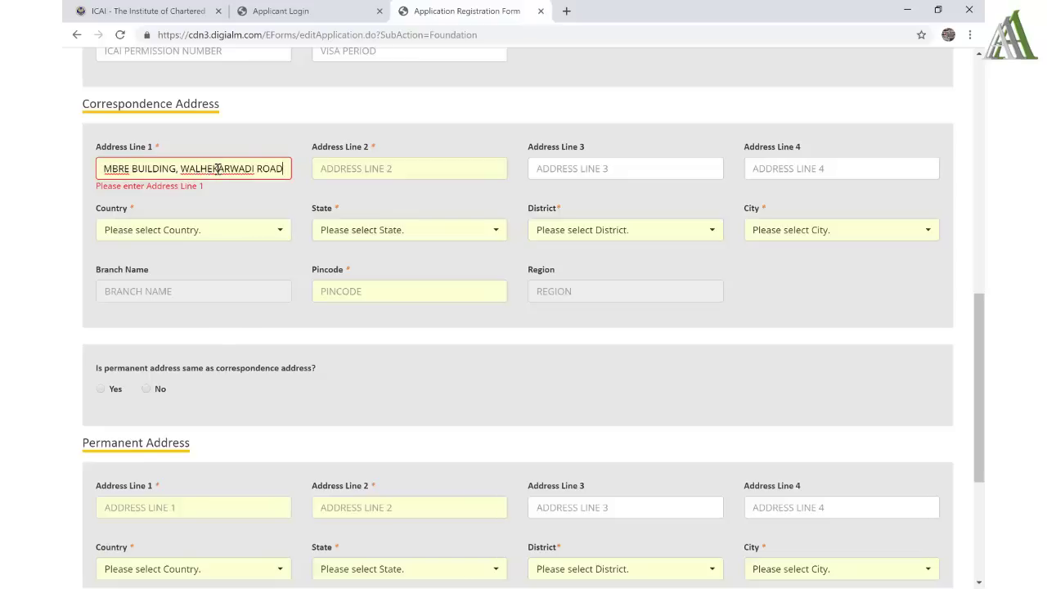
pyautogui.press('Tab')
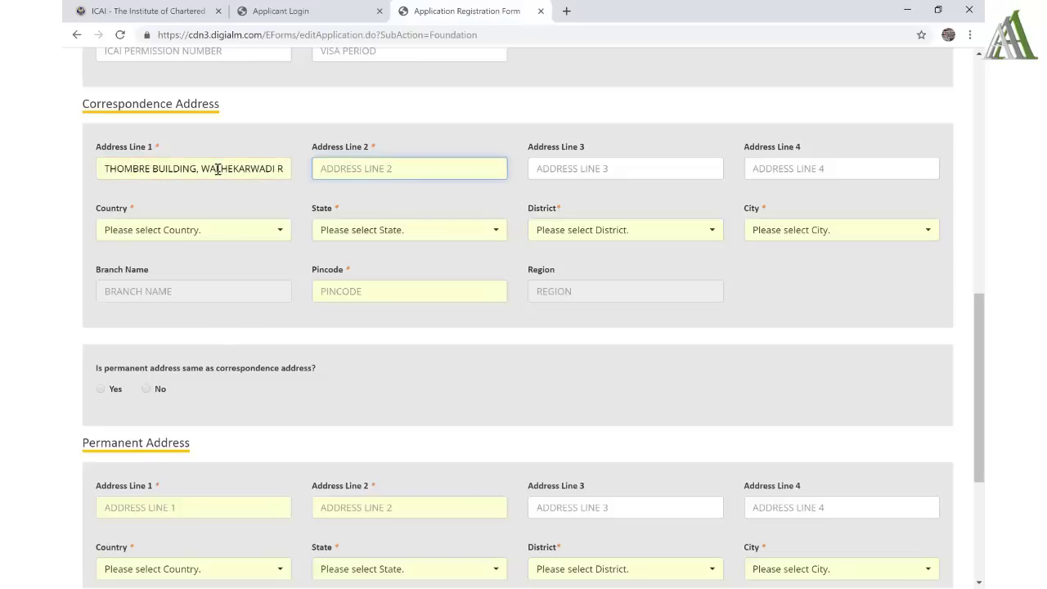
pyautogui.write('NEAR AKURDI TRA')
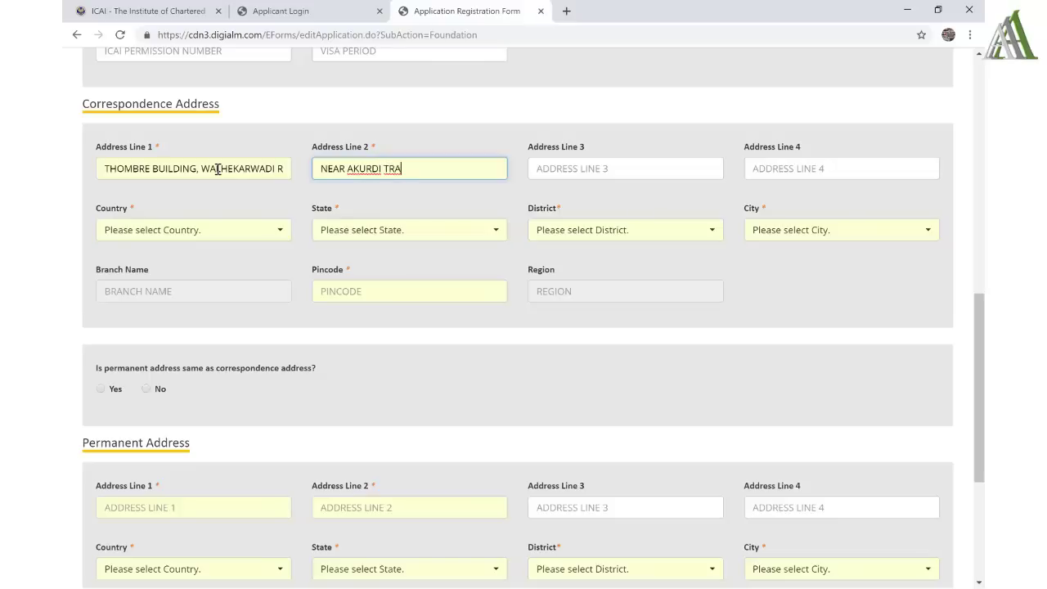
pyautogui.press('BackSpace')
pyautogui.press('BackSpace')
pyautogui.press('BackSpace')
pyautogui.write('RAILWAY STATION')
pyautogui.press('Tab')
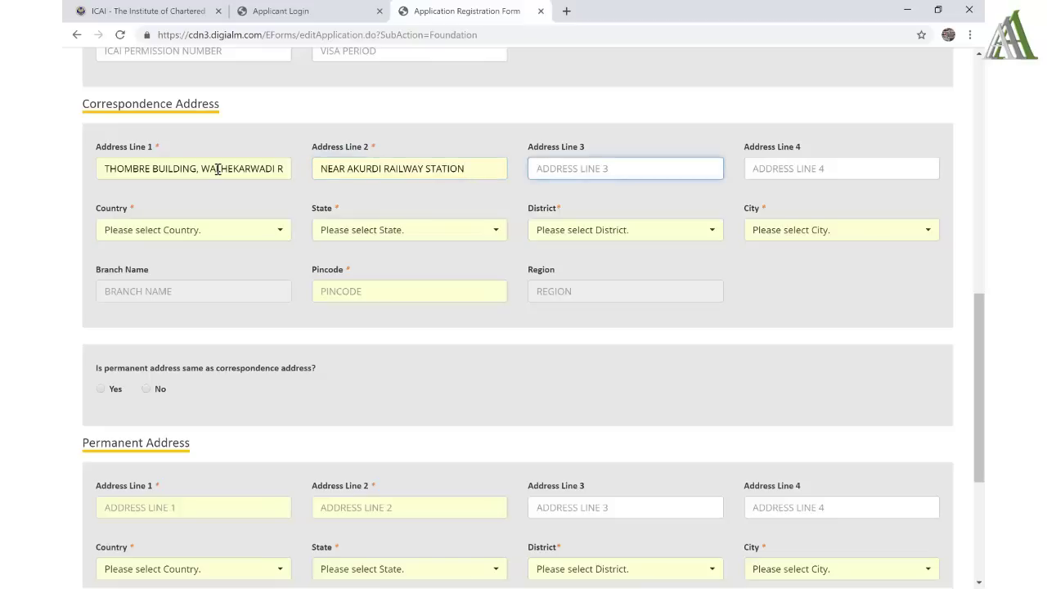
pyautogui.write('AK')
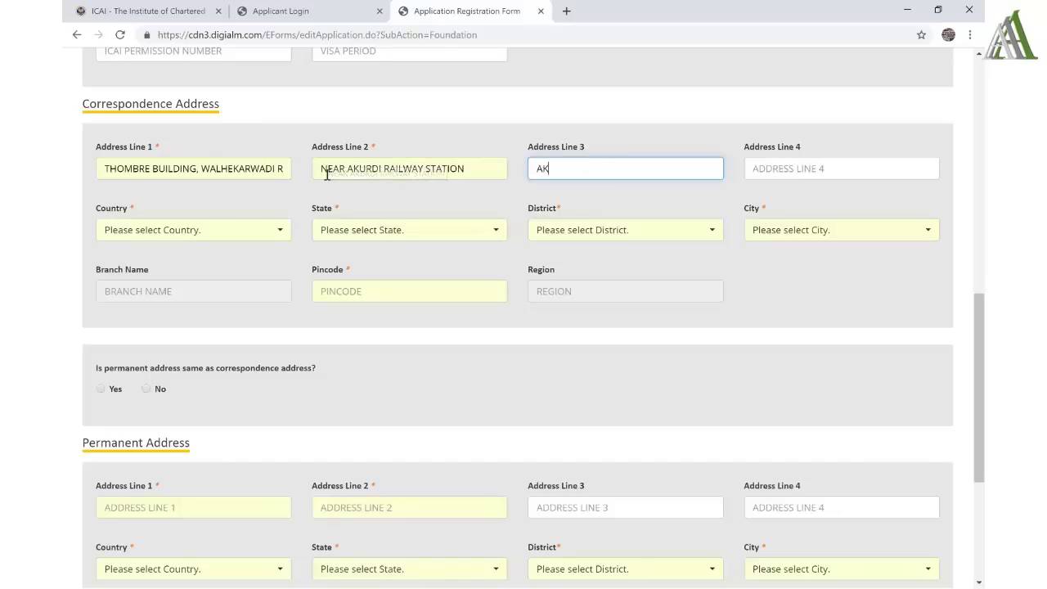
pyautogui.write('URDI')
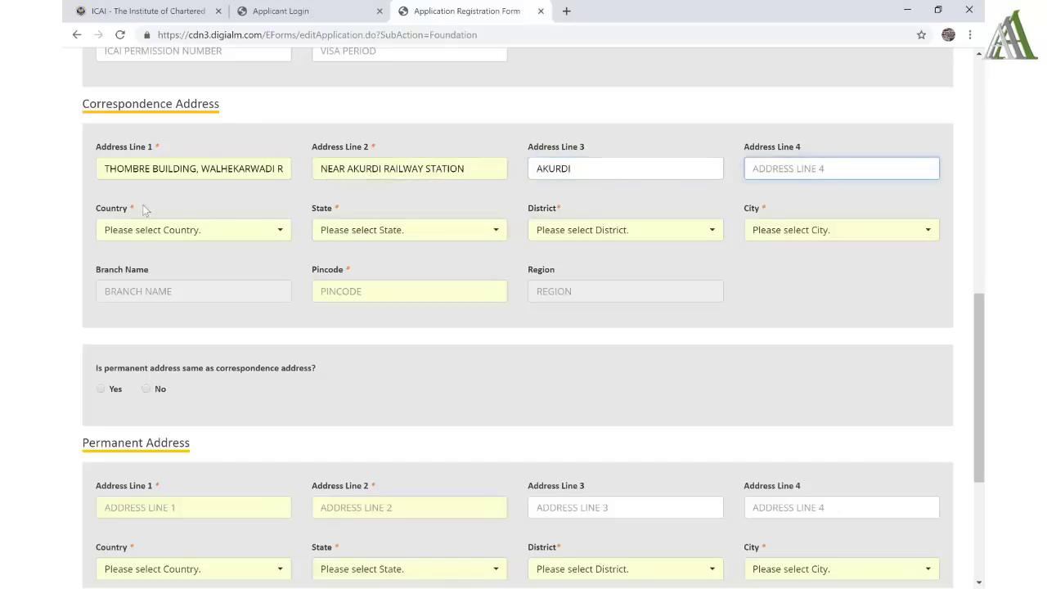
# - Set the correspondence country to INDIA, state to MAHARASHTRA, and district and city to PUNE
pyautogui.click(188, 238)
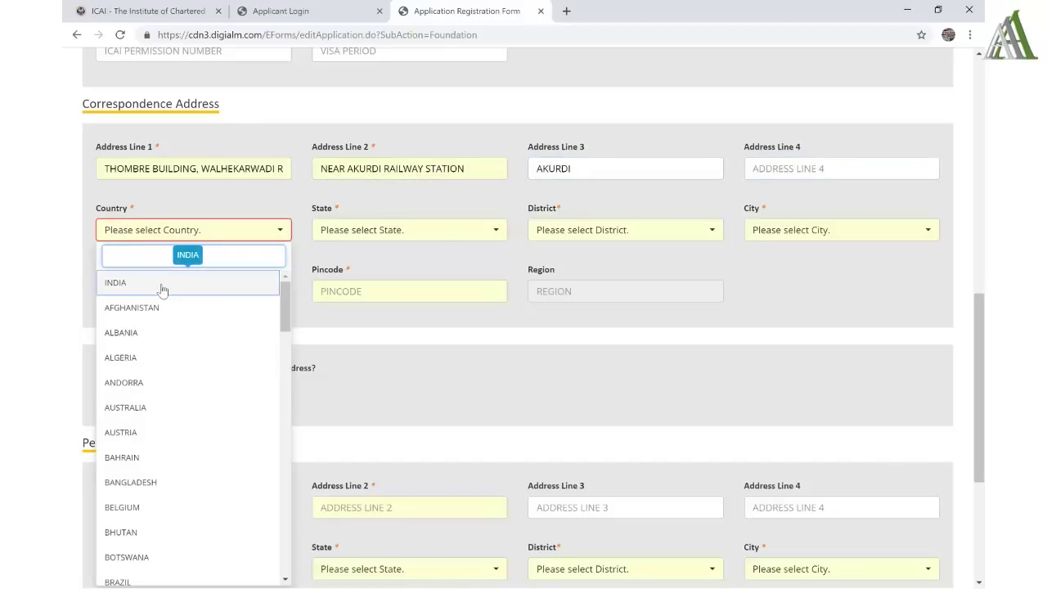
pyautogui.click(161, 286)
pyautogui.click(350, 237)
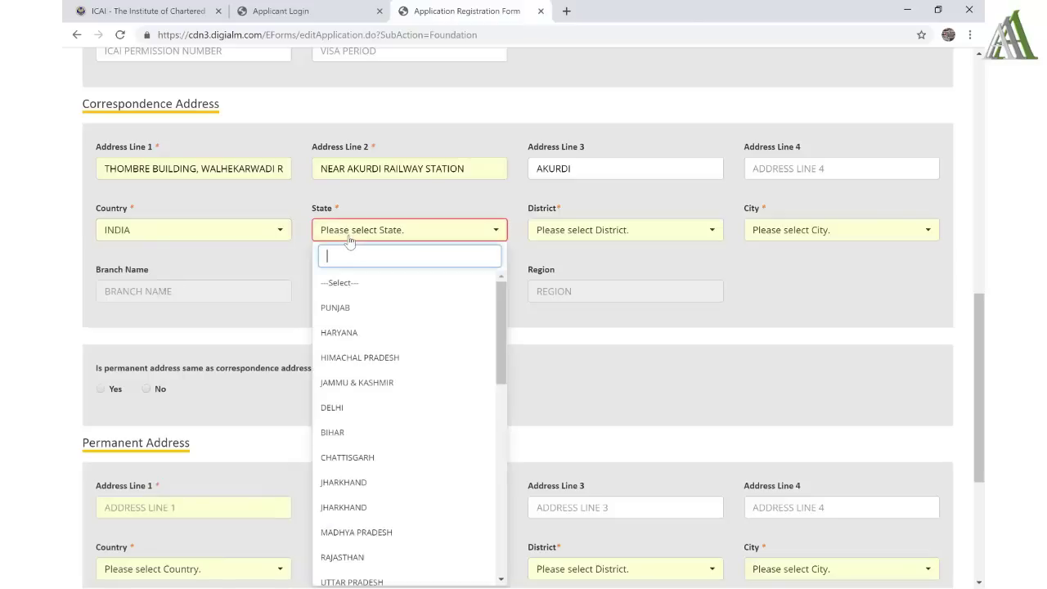
pyautogui.write('Mahar')
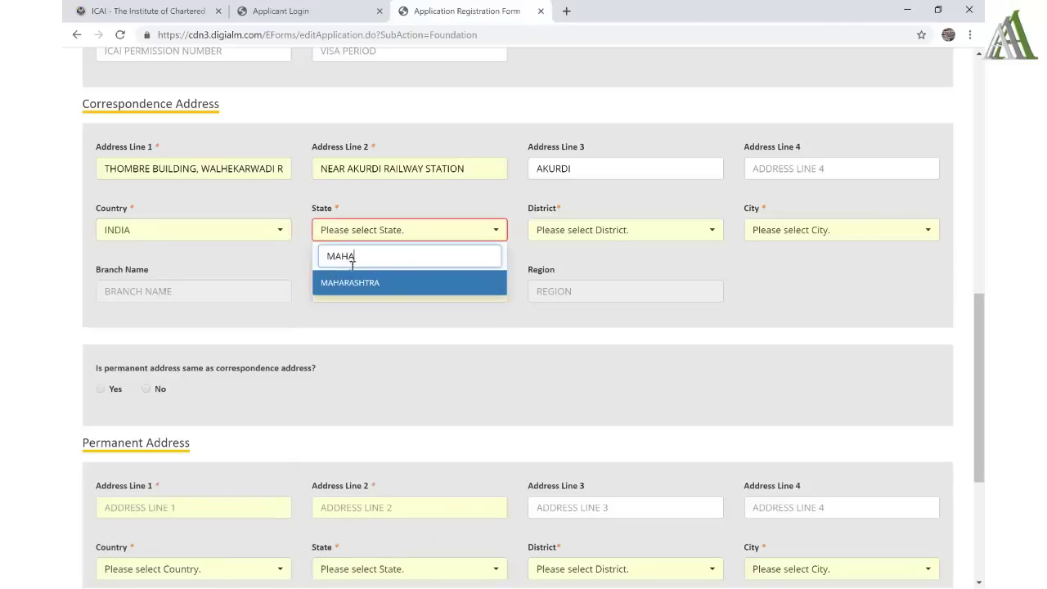
pyautogui.click(362, 285)
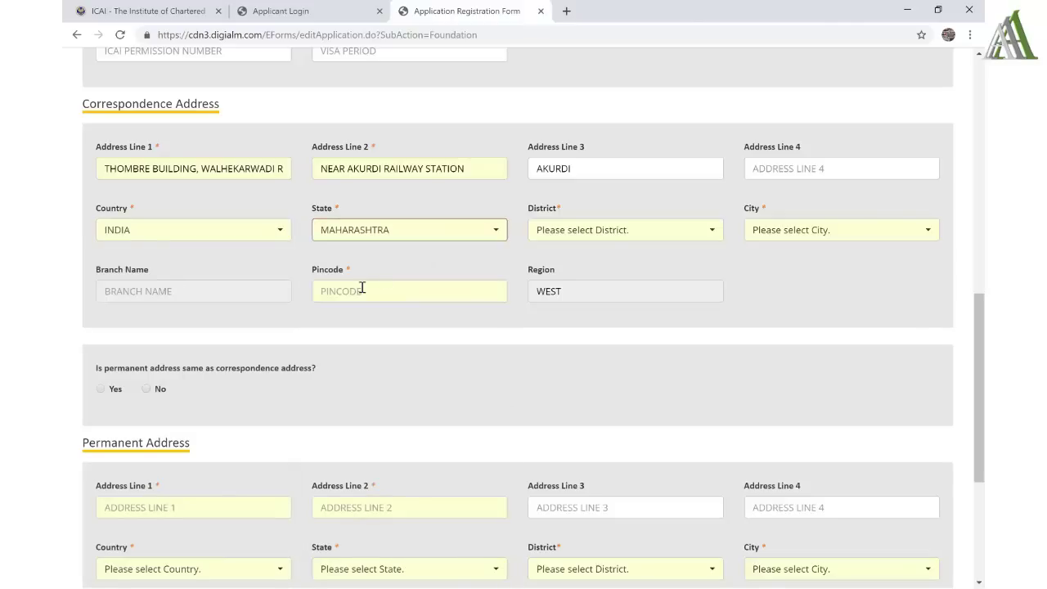
pyautogui.click(601, 235)
pyautogui.write('PUNE')
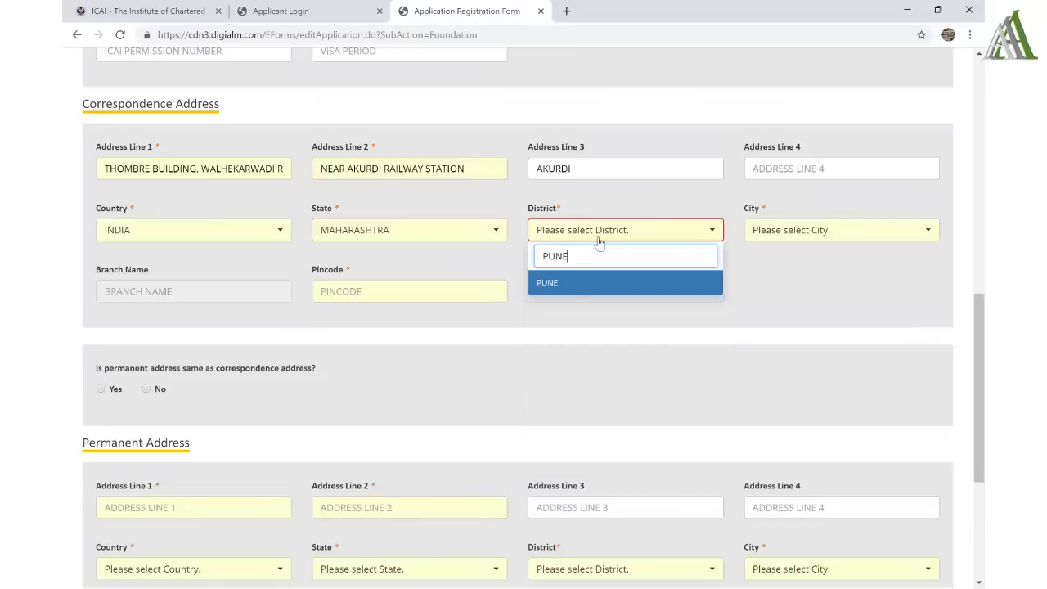
pyautogui.click(569, 282)
pyautogui.click(822, 230)
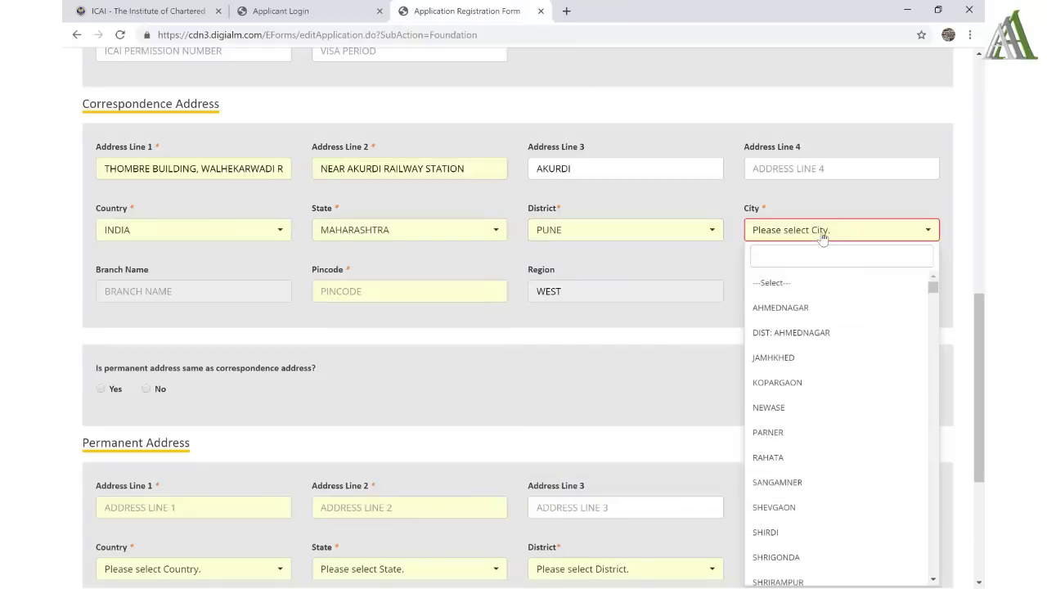
pyautogui.write('PUNE')
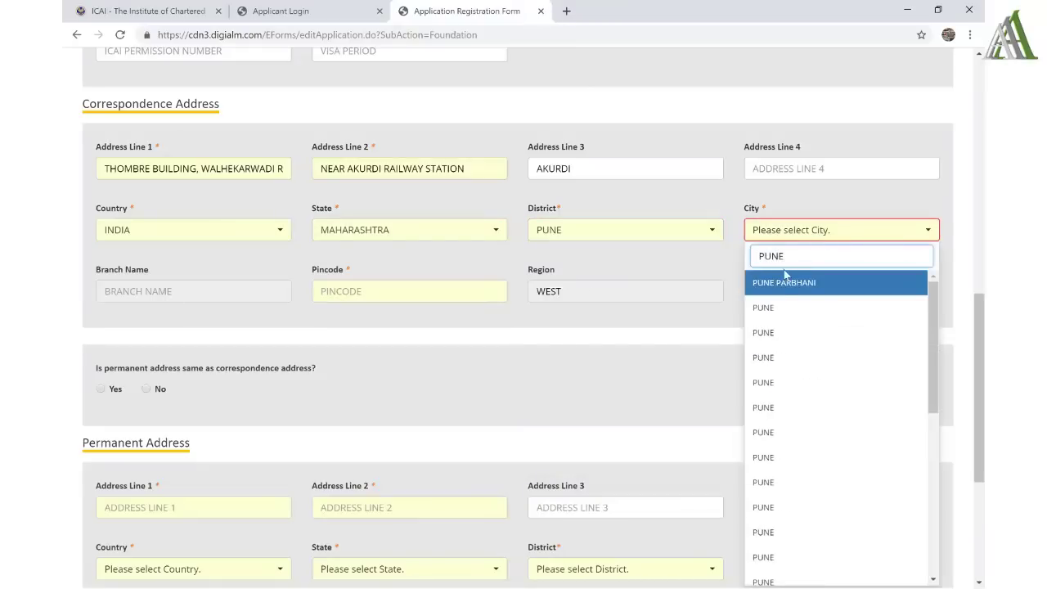
pyautogui.click(770, 308)
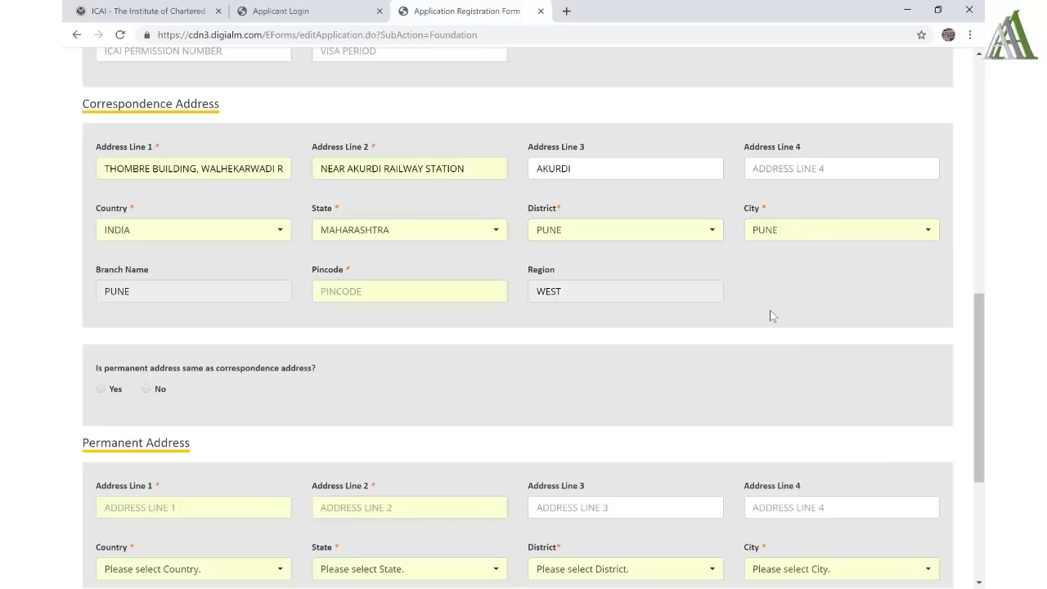
# - Check the auto-filled PUNE branch and enter the postal pincode
pyautogui.doubleClick(162, 289)
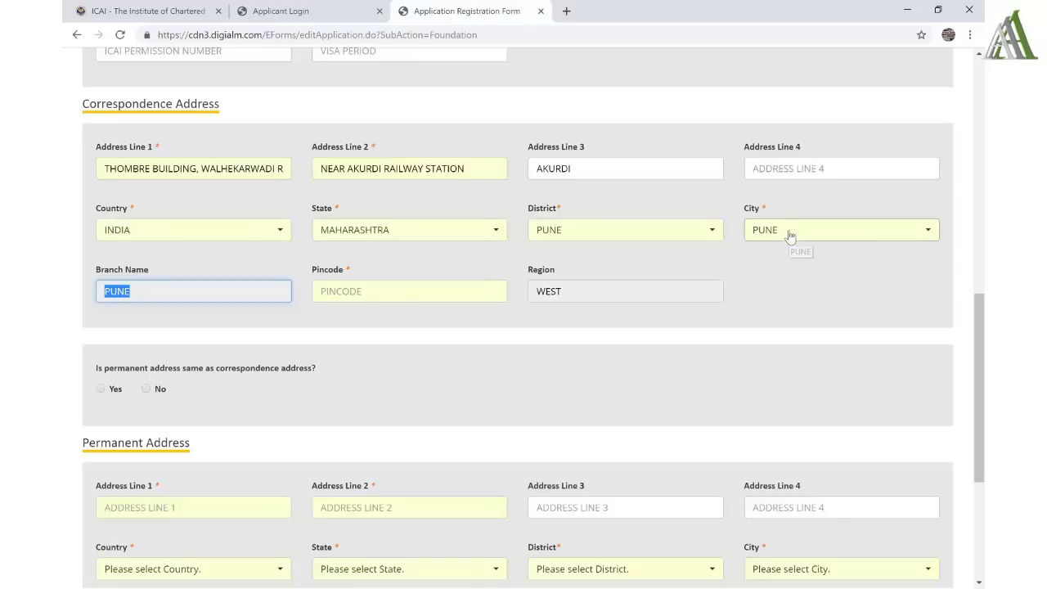
pyautogui.click(357, 297)
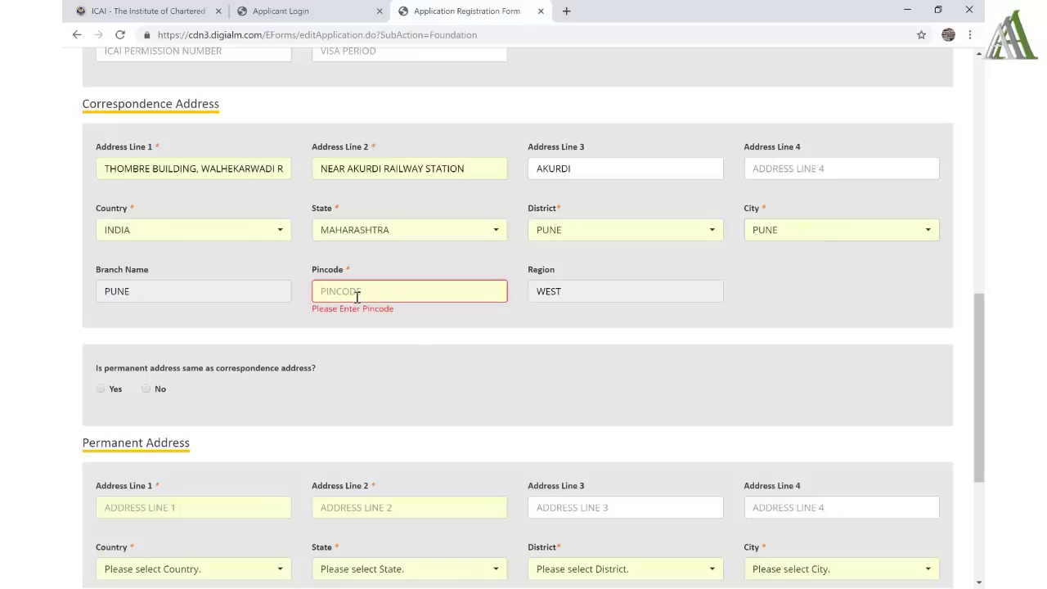
pyautogui.write('411044')
pyautogui.click(579, 314)
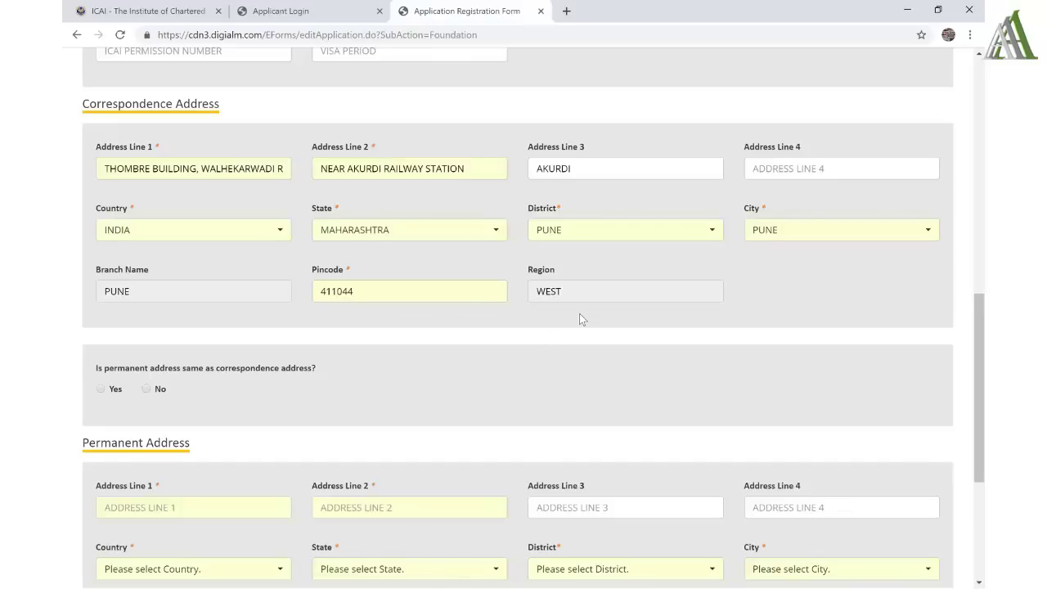
# - Answer Yes to 'permanent address same as correspondence' so the Pune address is copied over
pyautogui.scroll(-2, 579, 315)
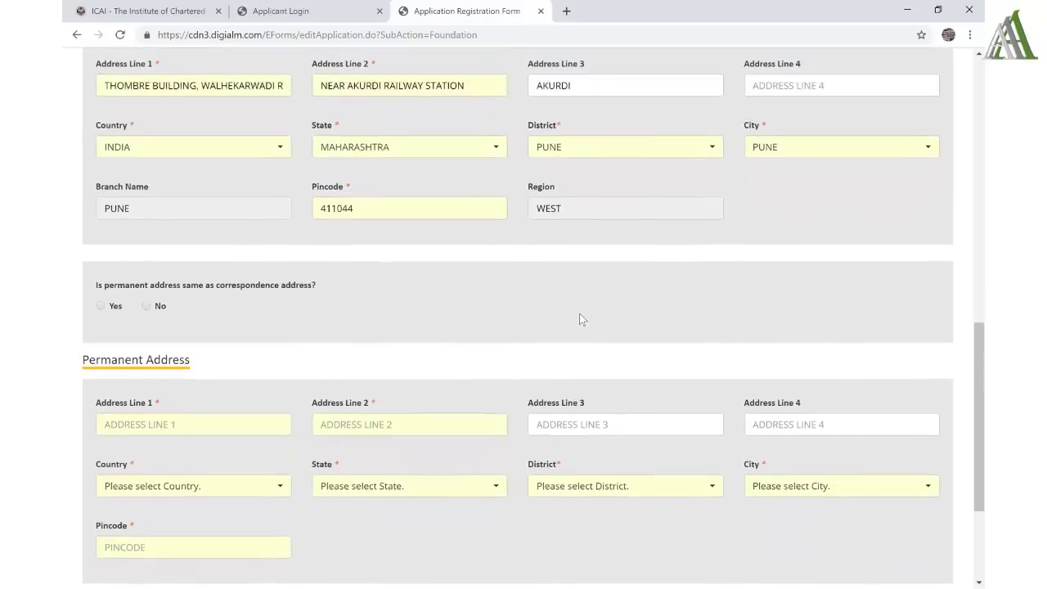
pyautogui.scroll(1, 579, 319)
pyautogui.moveTo(567, 243); pyautogui.dragTo(532, 241)
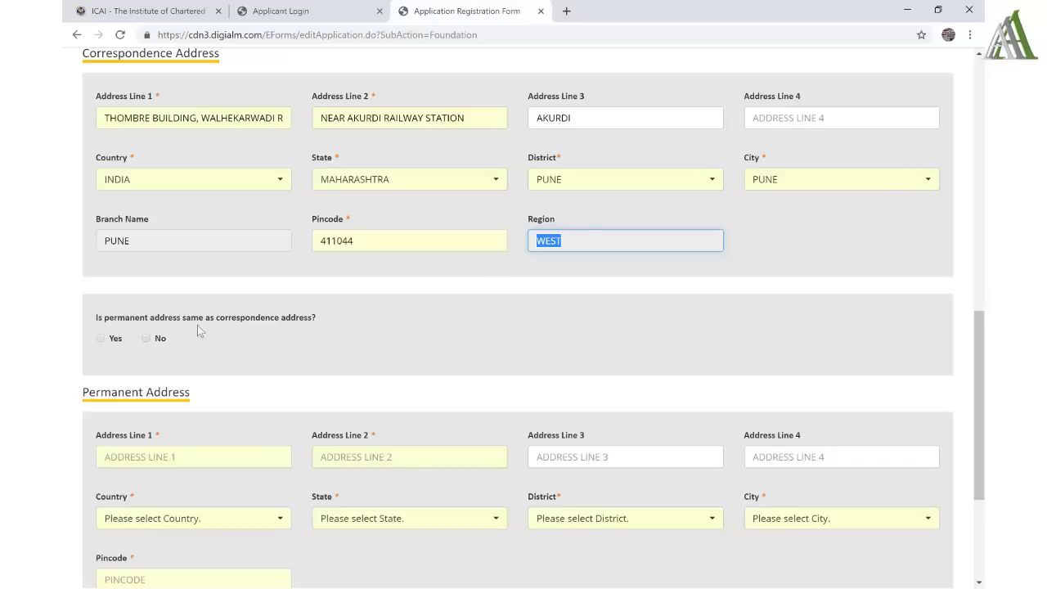
pyautogui.click(102, 342)
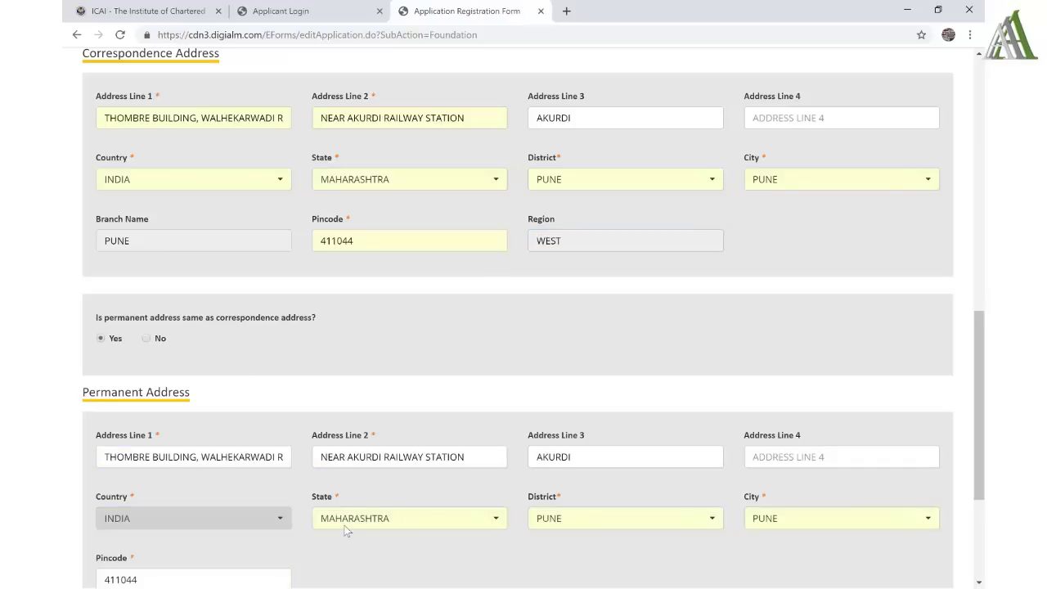
pyautogui.scroll(-1, 347, 532)
pyautogui.scroll(-2, 347, 531)
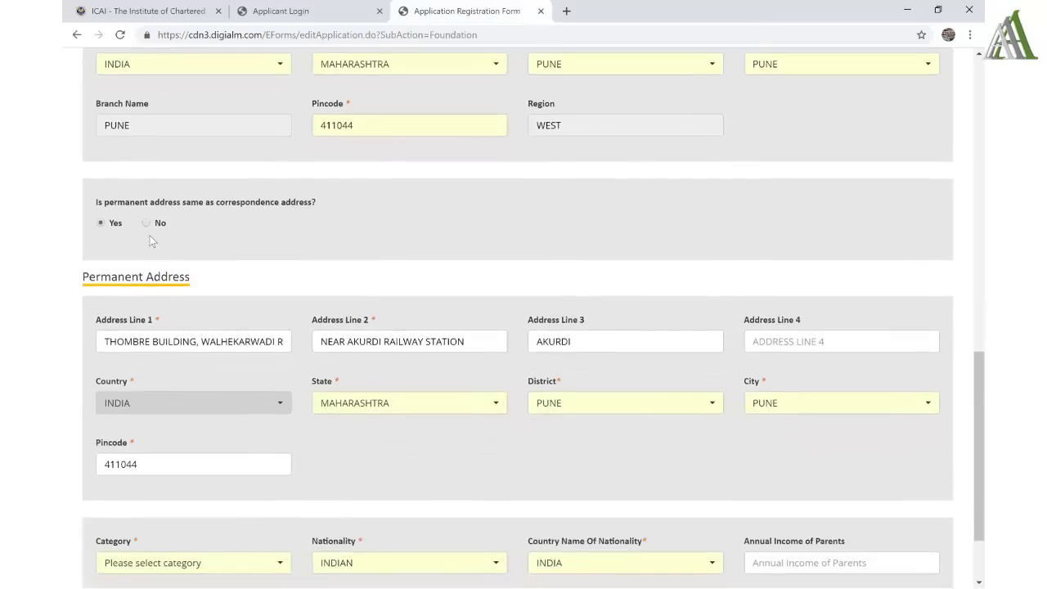
pyautogui.scroll(-2, 283, 375)
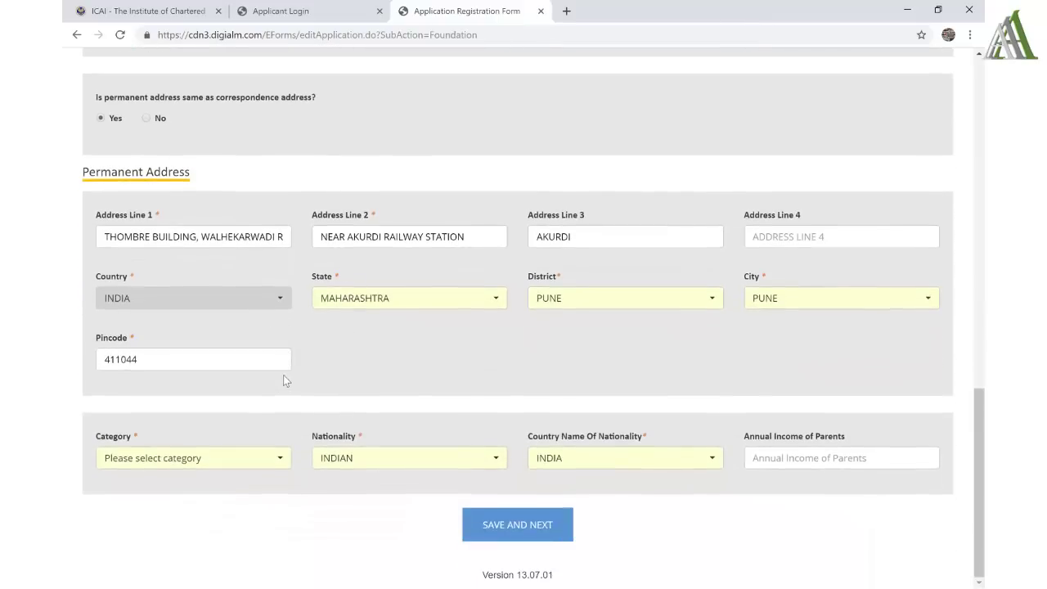
# - Choose GENERAL as the category and save the personal details with SAVE AND NEXT
pyautogui.click(212, 459)
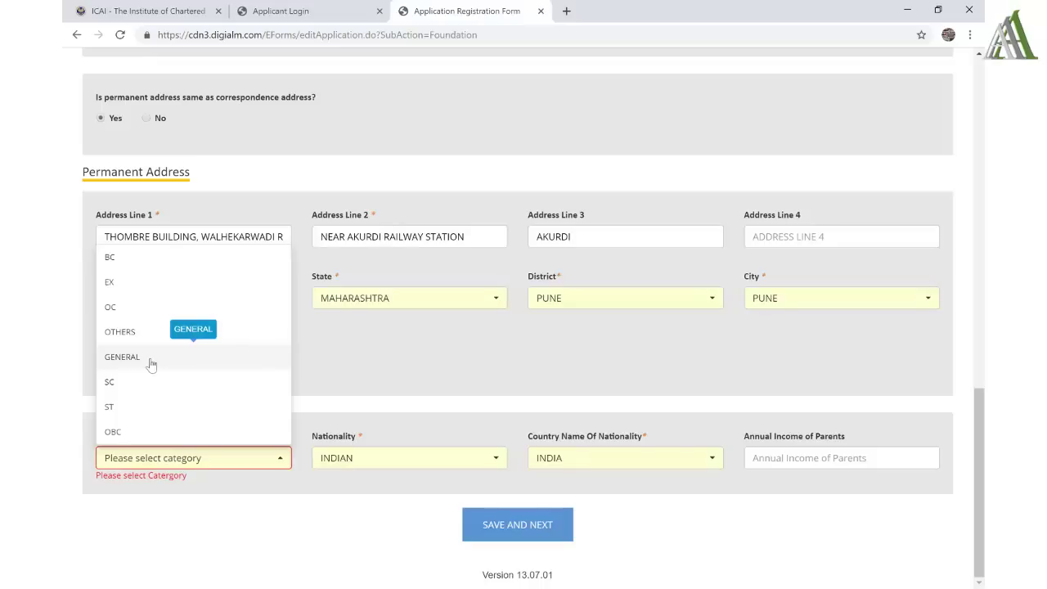
pyautogui.click(151, 360)
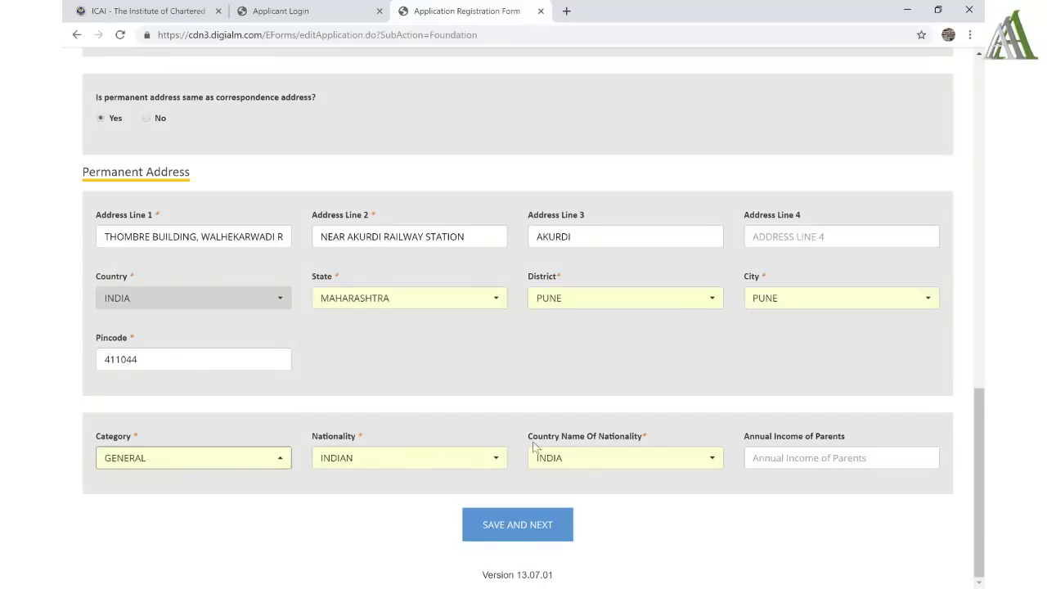
pyautogui.click(853, 437)
pyautogui.tripleClick(742, 449)
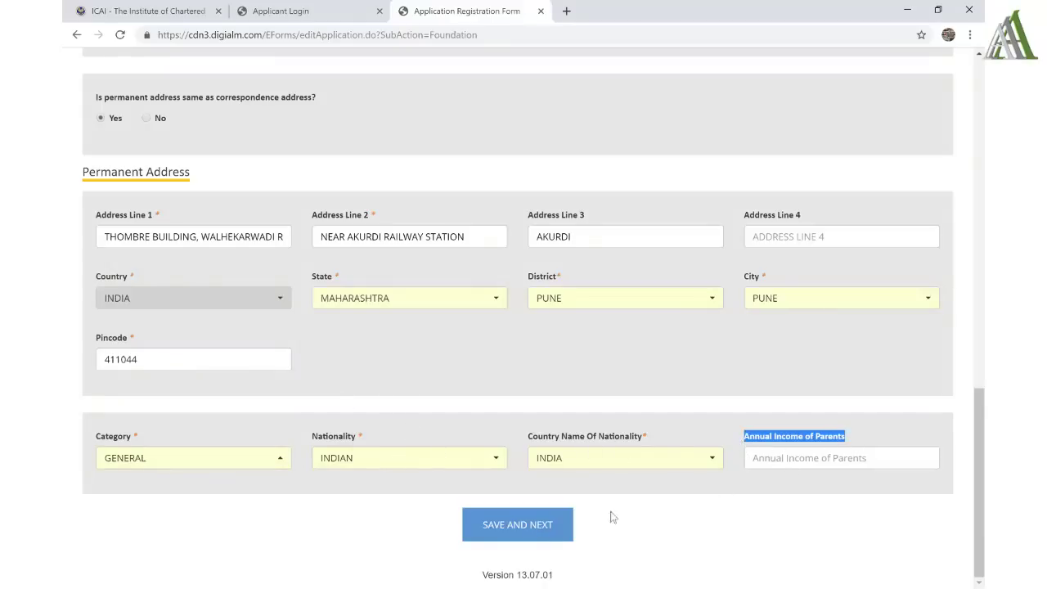
pyautogui.click(507, 535)
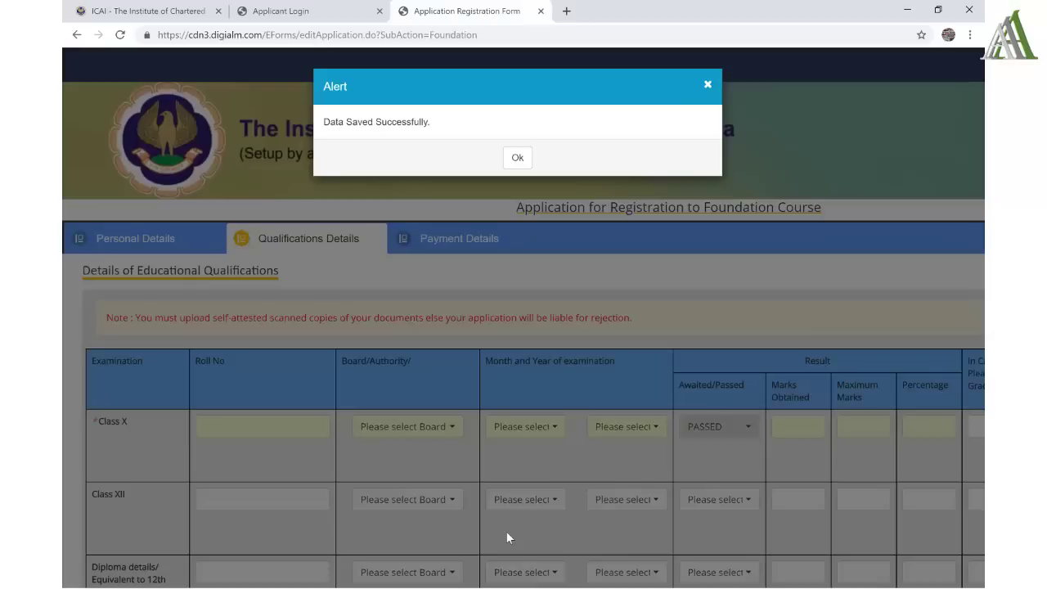
# - Acknowledge the 'Data Saved Successfully' alert and scroll down to the qualifications table
pyautogui.click(515, 159)
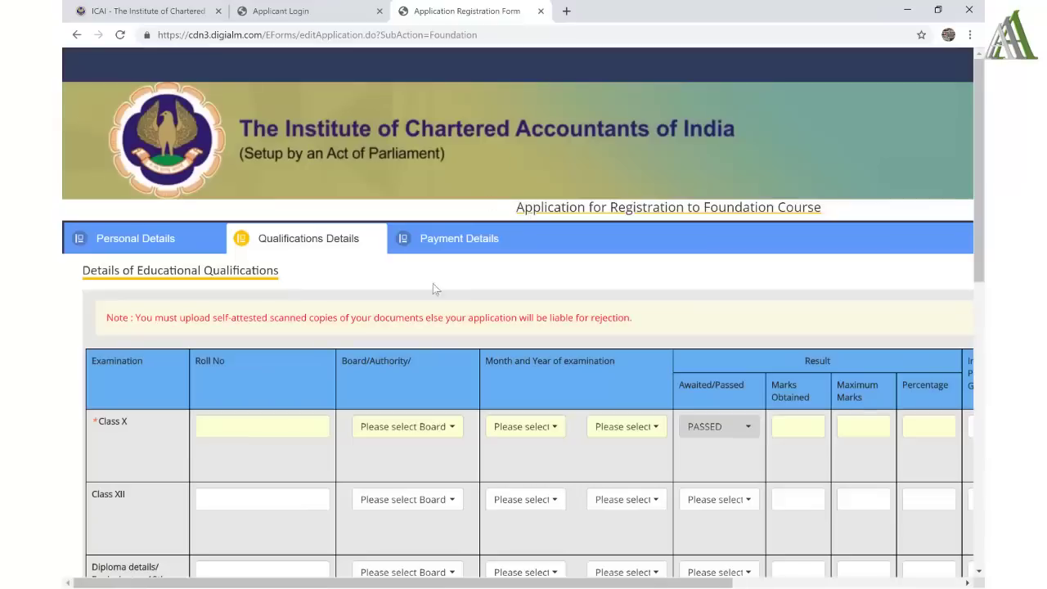
pyautogui.scroll(-2, 416, 426)
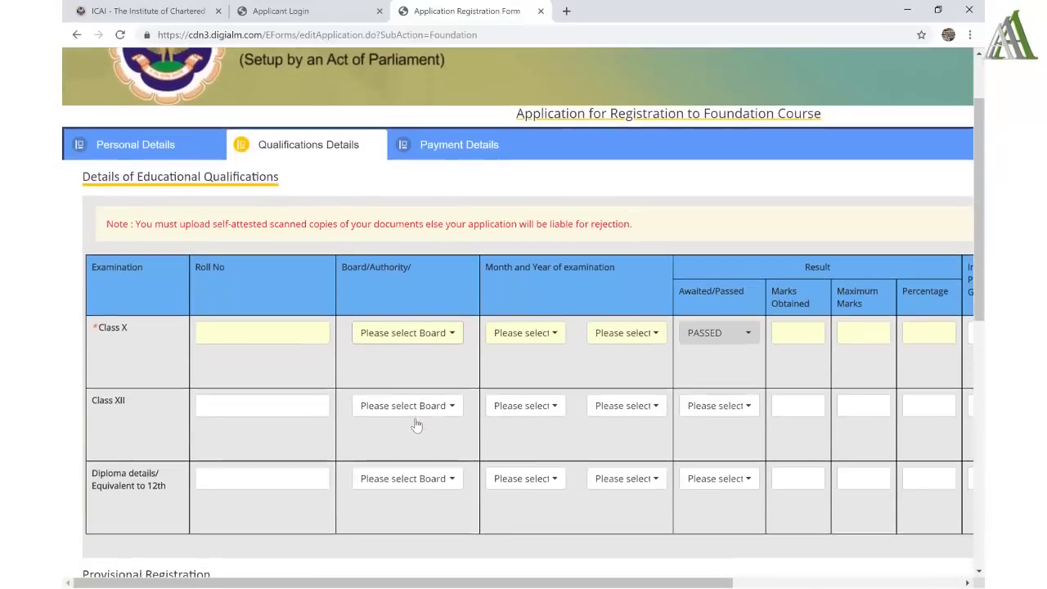
pyautogui.scroll(-1, 416, 425)
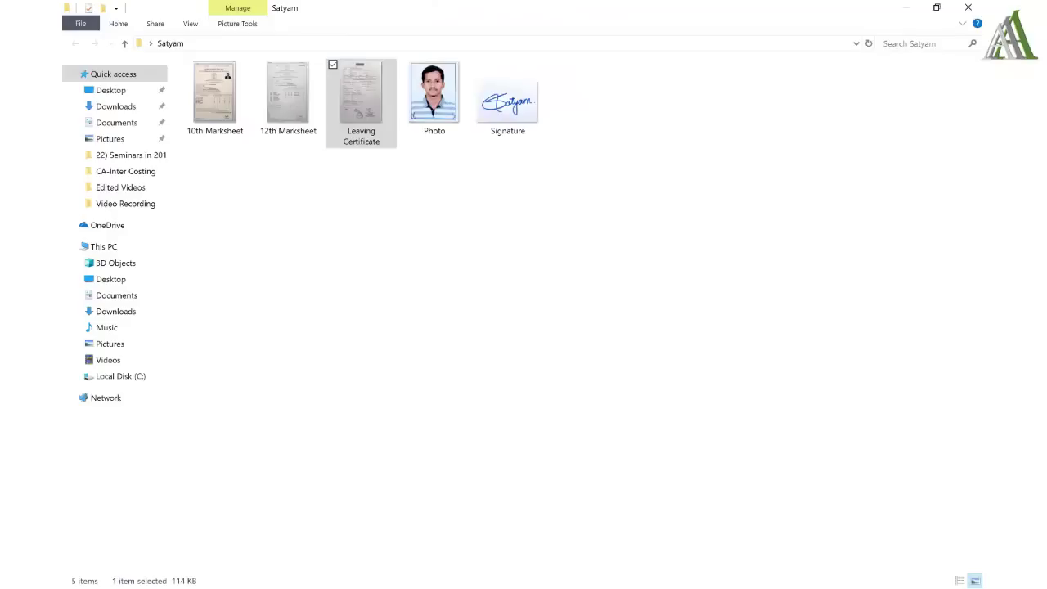
# - Pick the 10th Marksheet from the documents folder and view it enlarged in Picasa
pyautogui.click(231, 121)
pyautogui.hotkey('shift', 'Right')
pyautogui.hotkey('shift', 'Right')
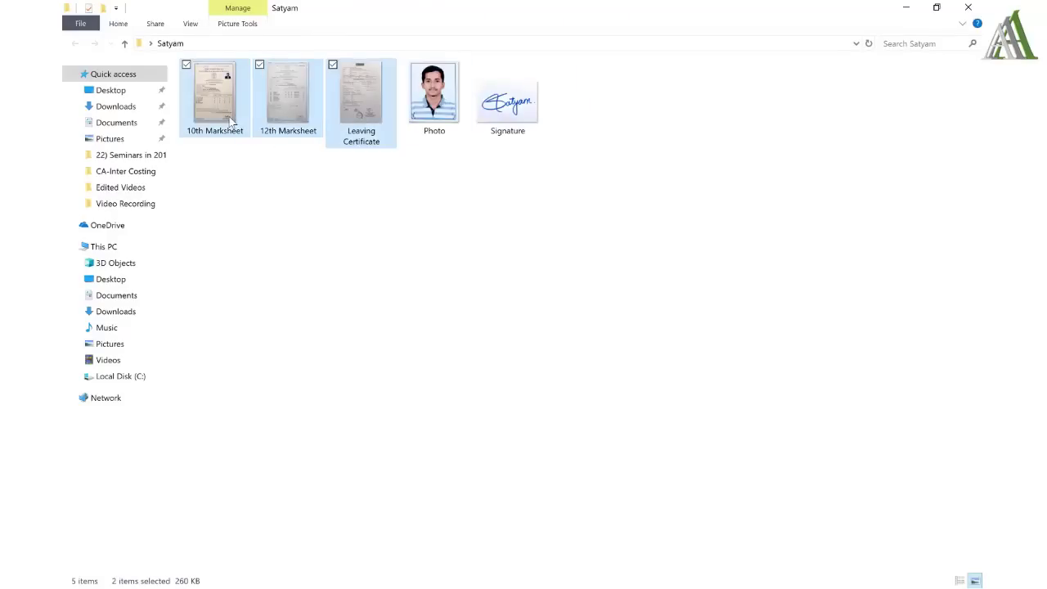
pyautogui.hotkey('shift', 'Right')
pyautogui.hotkey('shift', 'Right')
pyautogui.press('Left')
pyautogui.press('Left')
pyautogui.press('Left')
pyautogui.press('Left')
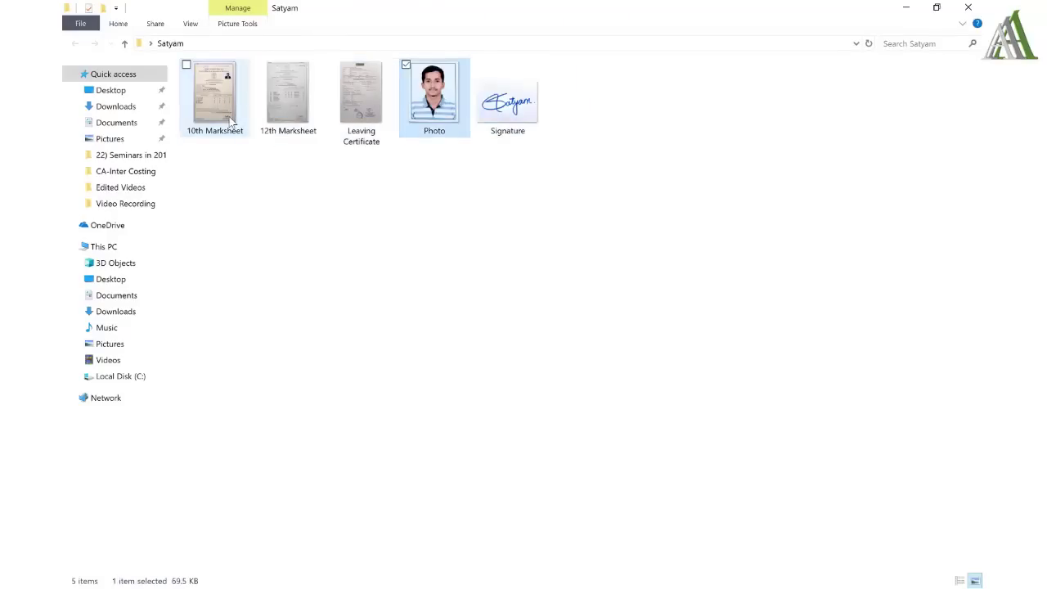
pyautogui.press('Right')
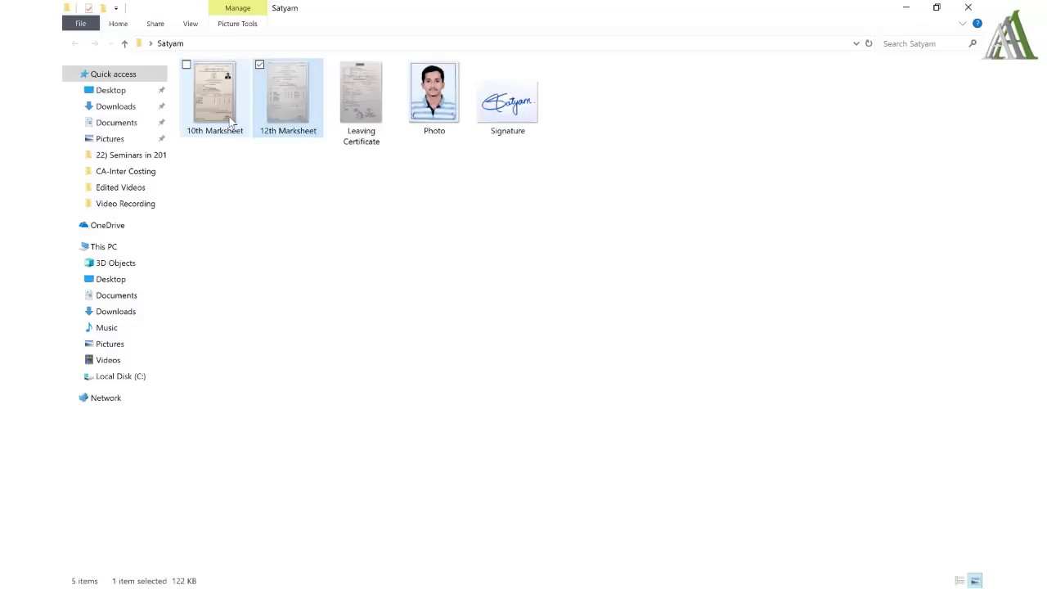
pyautogui.press('Right')
pyautogui.press('Right')
pyautogui.press('Right')
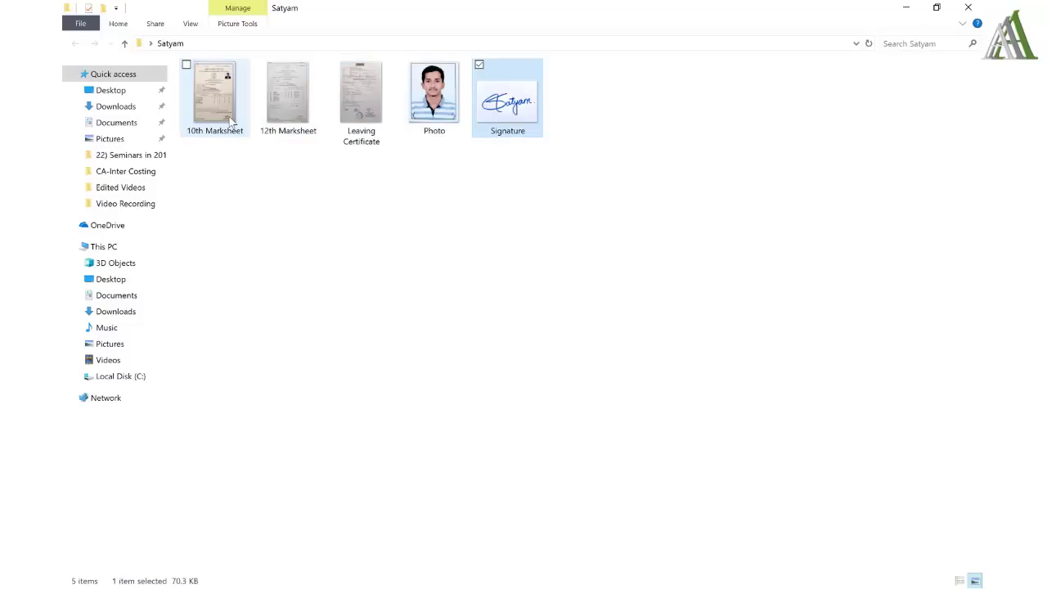
pyautogui.press('Left')
pyautogui.press('Left')
pyautogui.press('Left')
pyautogui.press('Left')
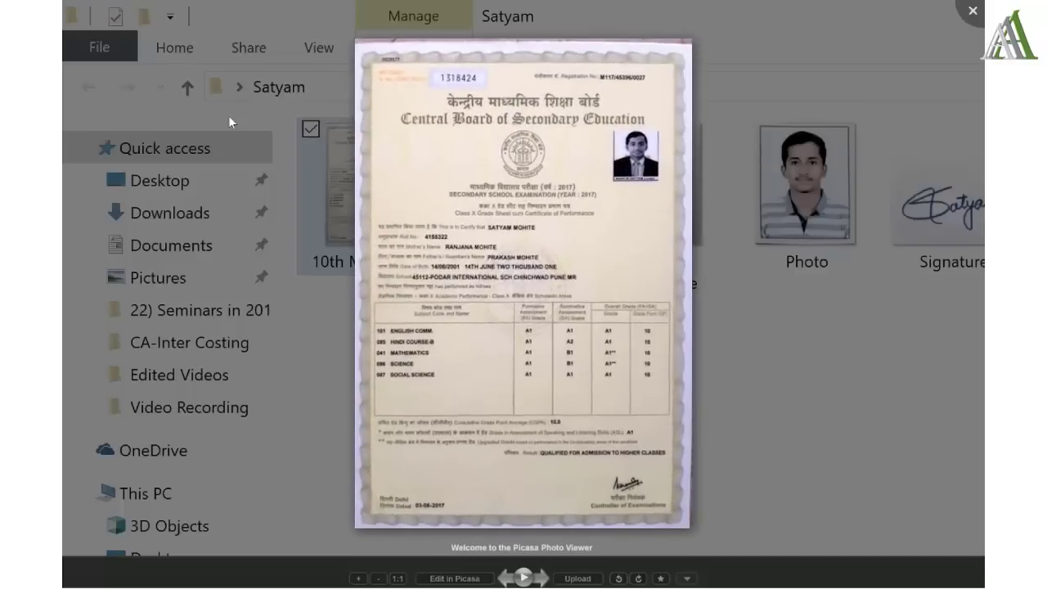
pyautogui.scroll(5, 231, 117)
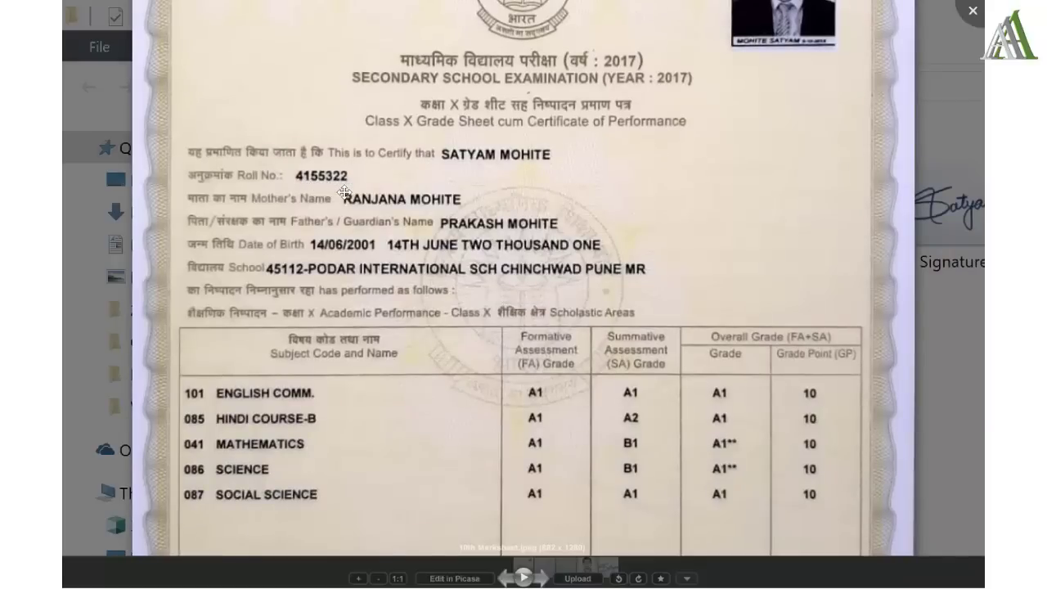
pyautogui.hotkey('alt', 'Tab')
# - Enter the Class X roll number and choose CENTRAL BOARD OF SECONDARY EDUCATION (CBSE) as the board
pyautogui.press('Tab')
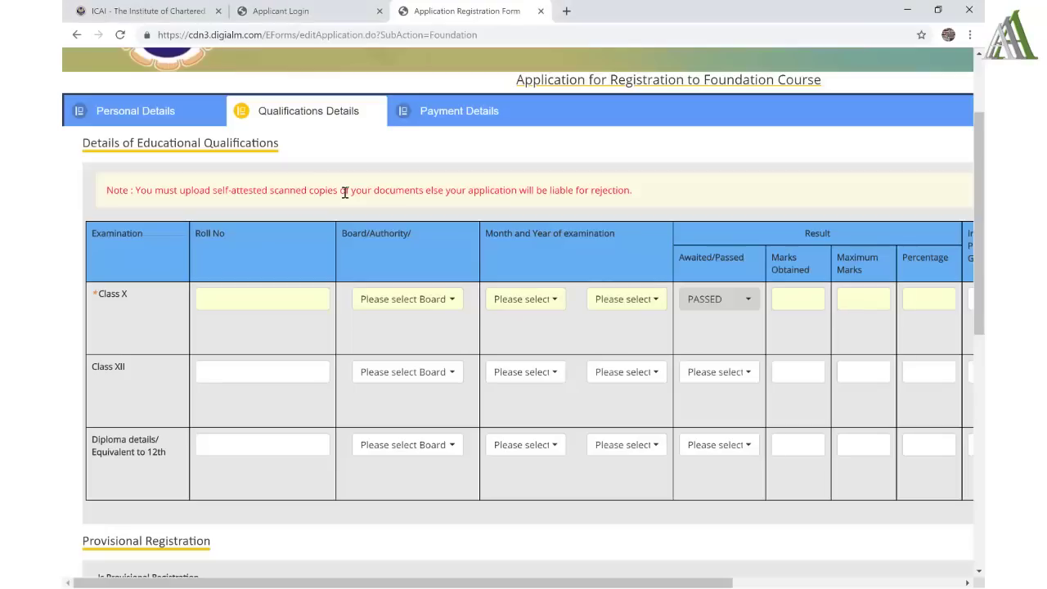
pyautogui.click(275, 299)
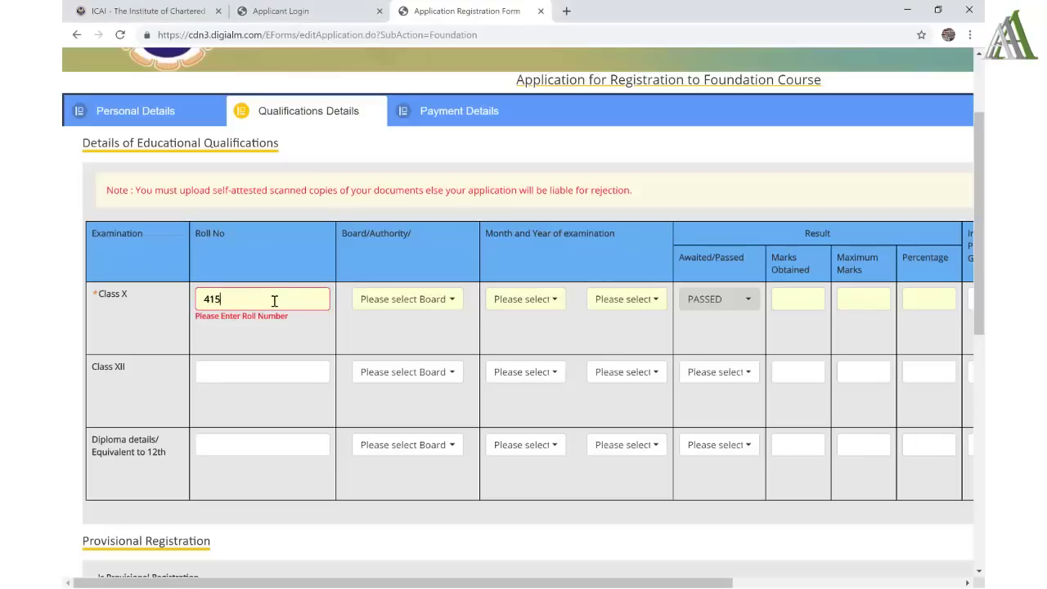
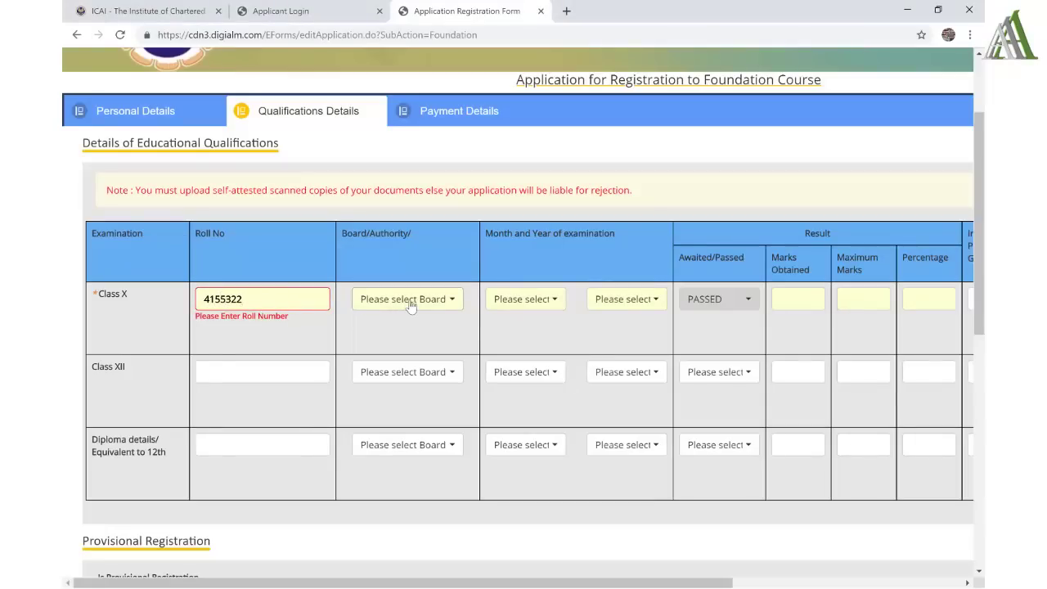
pyautogui.click(409, 300)
pyautogui.write('CBS')
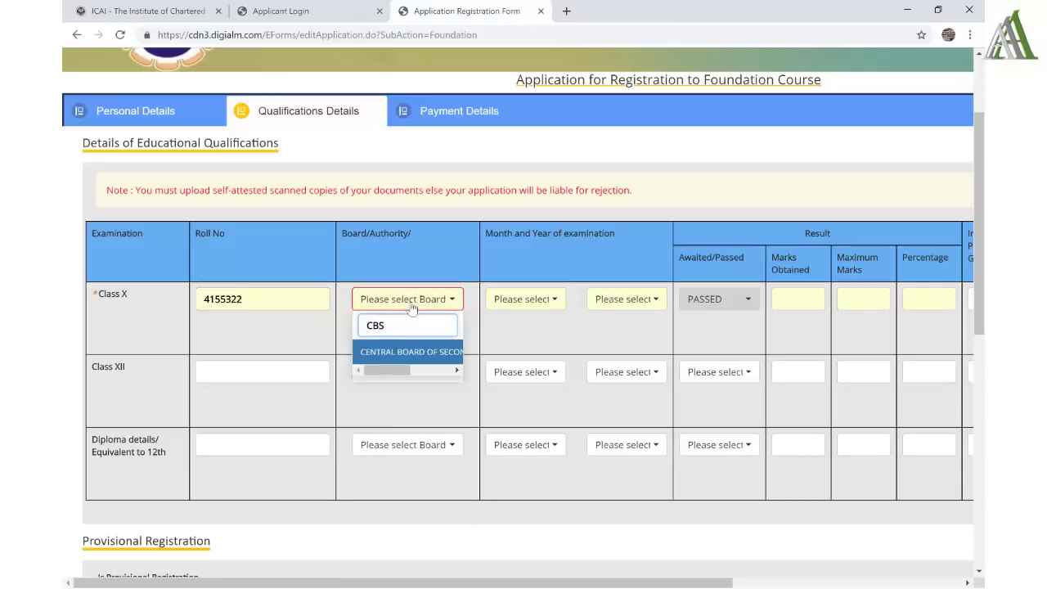
pyautogui.scroll(-1, 412, 363)
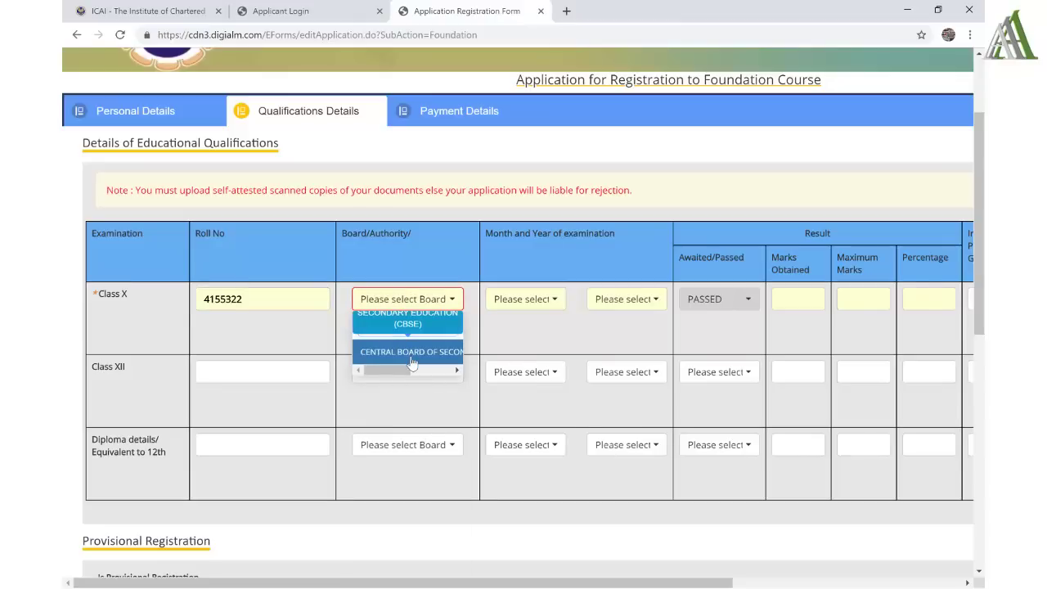
pyautogui.click(411, 358)
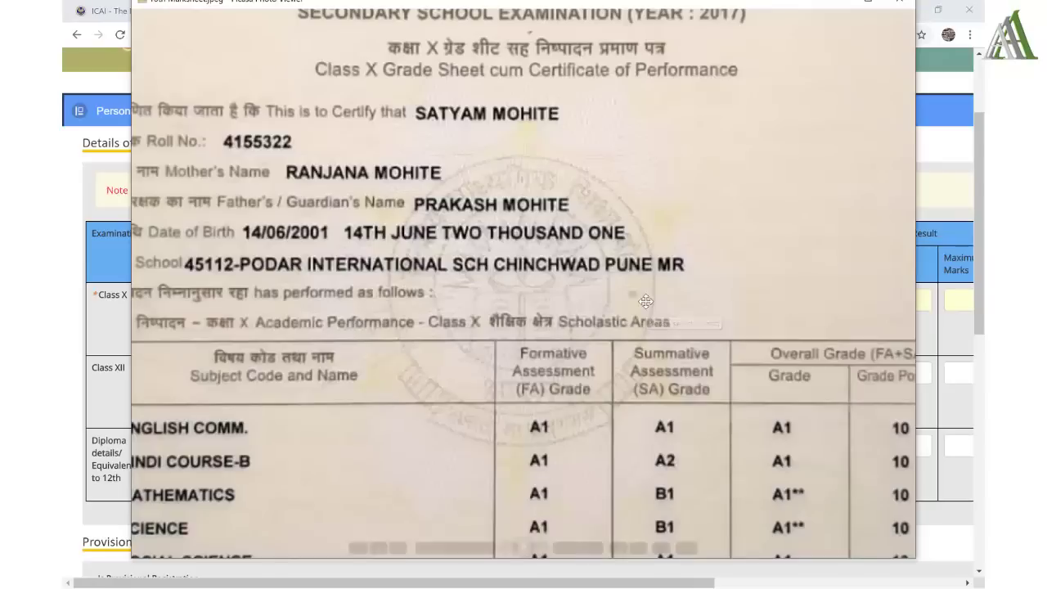
# - Check the 10th marksheet's header and grade table before filling in the Class X exam month
pyautogui.hotkey('alt', 'Tab')
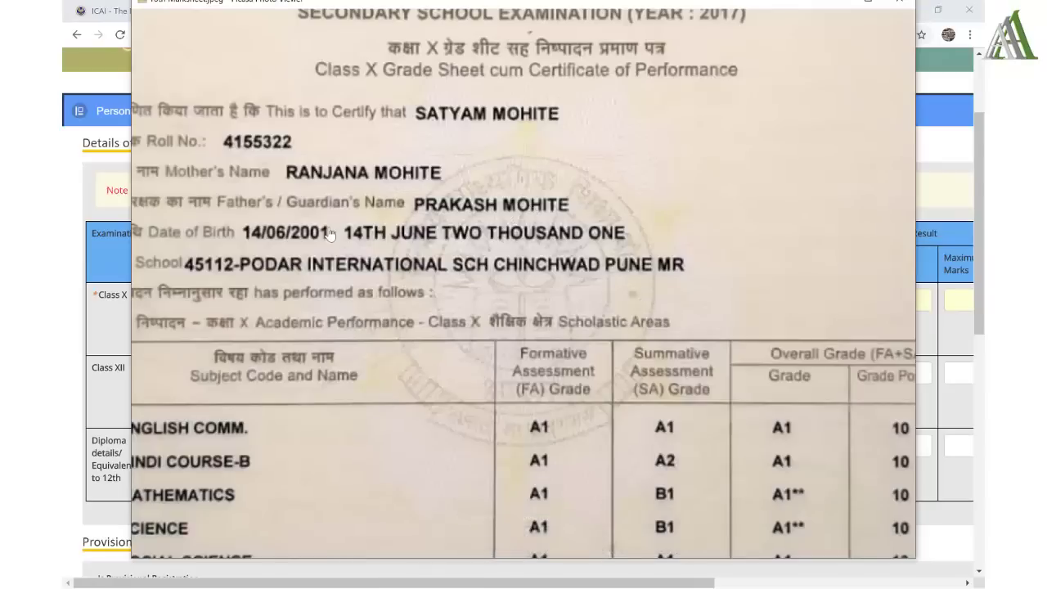
pyautogui.moveTo(332, 234); pyautogui.dragTo(350, 407)
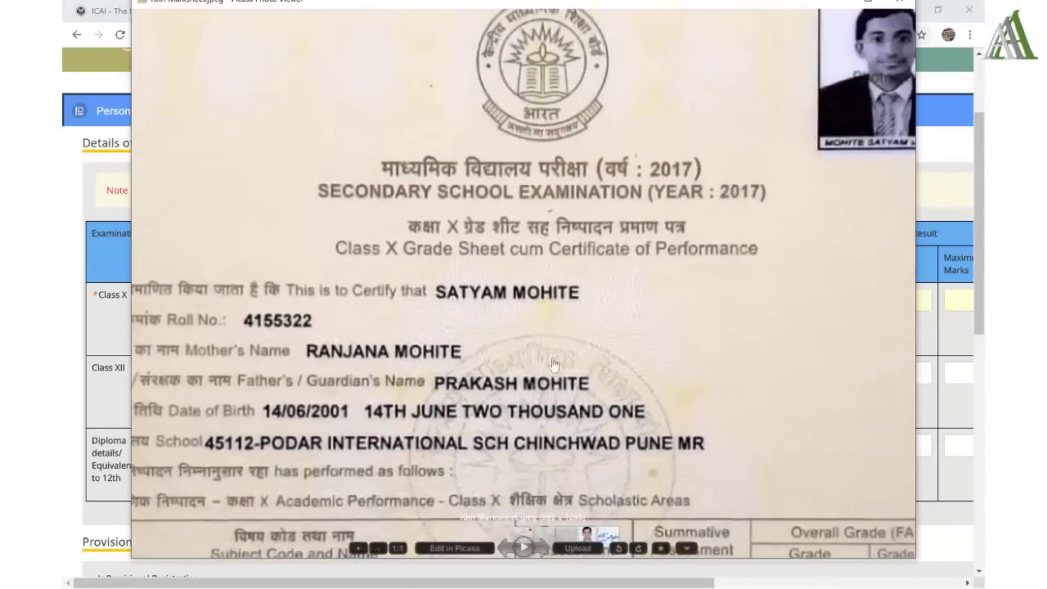
pyautogui.moveTo(550, 380); pyautogui.dragTo(575, 181)
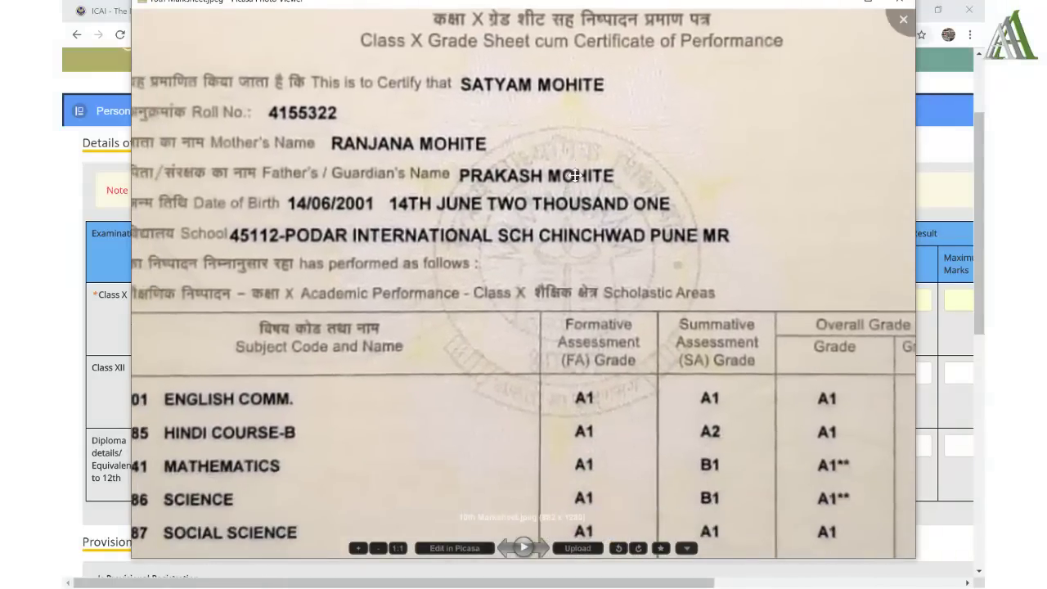
pyautogui.hotkey('alt', 'Tab')
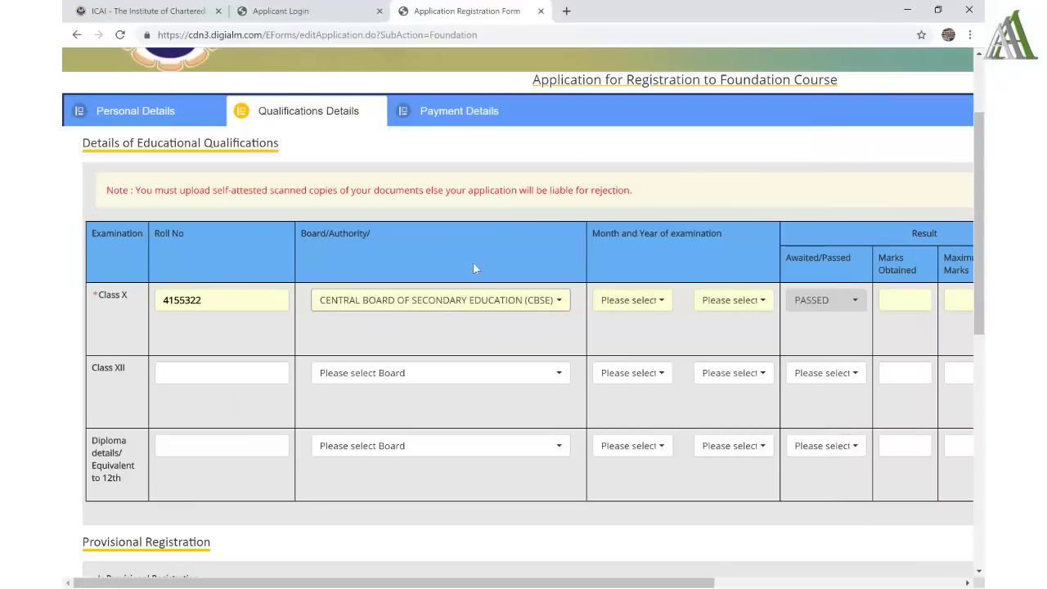
pyautogui.click(628, 302)
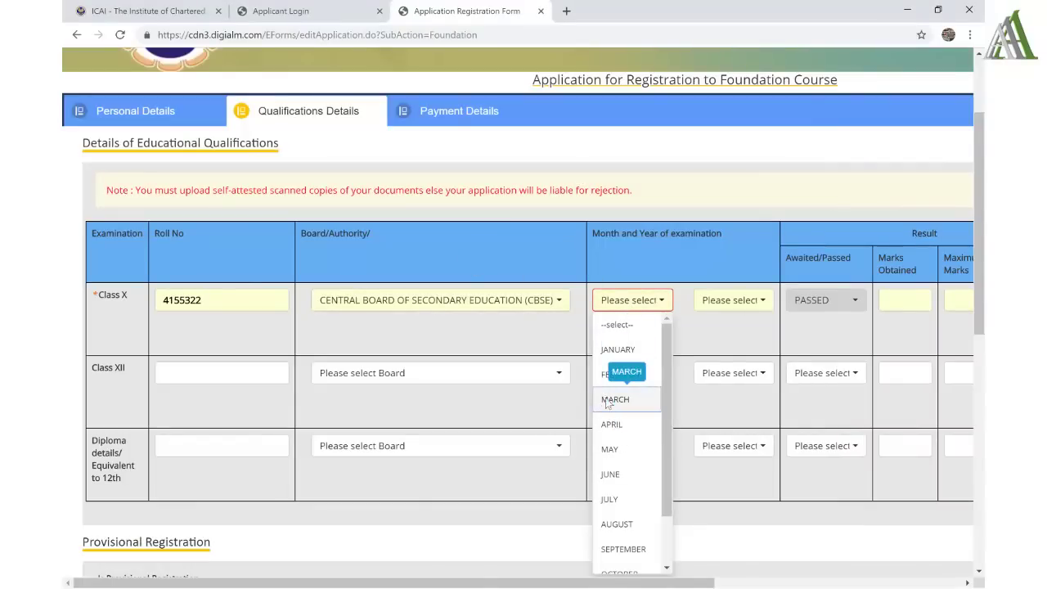
# - Set the Class X exam date to MARCH 2017
pyautogui.click(614, 399)
pyautogui.click(726, 302)
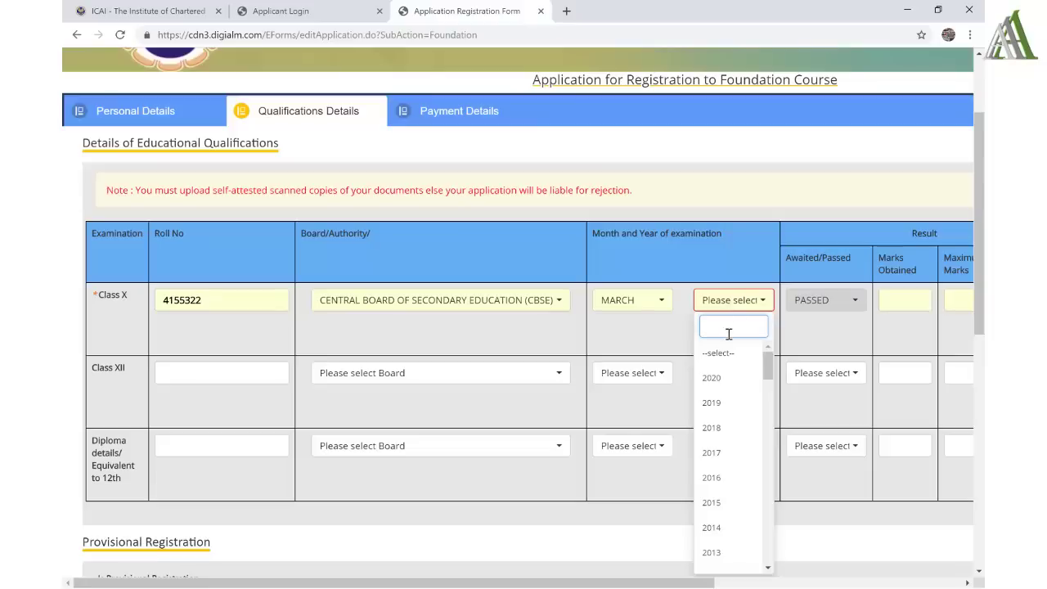
pyautogui.write('2017')
pyautogui.click(720, 353)
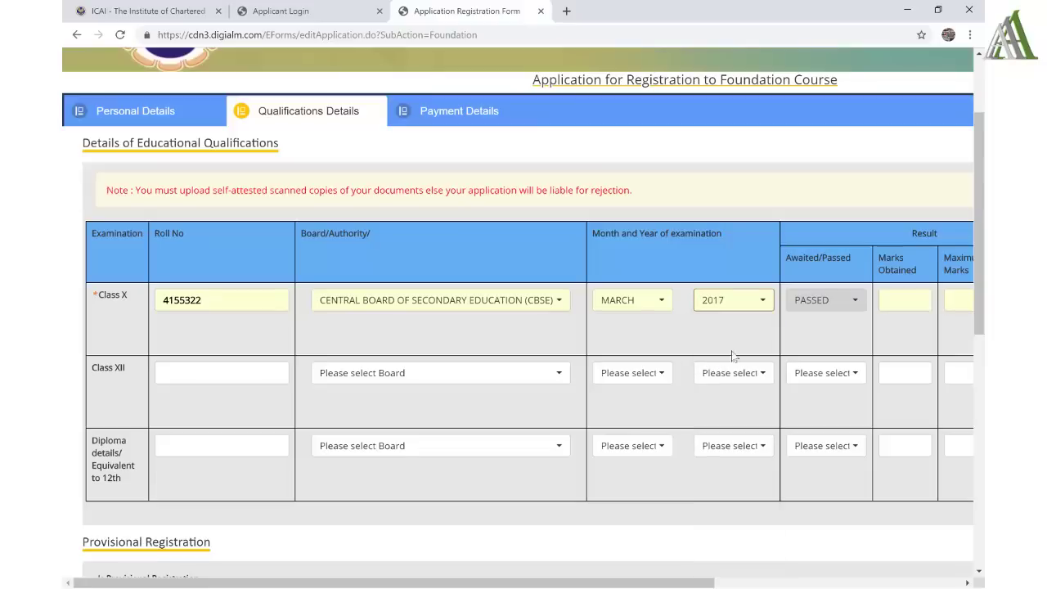
# - Read the CGPA off the marksheet, enter a Class X CGPA grade of 10, and start the upload
pyautogui.hscroll(5, 841, 329)
pyautogui.scroll(-1, 842, 330)
pyautogui.hscroll(3, 841, 329)
pyautogui.scroll(1, 841, 330)
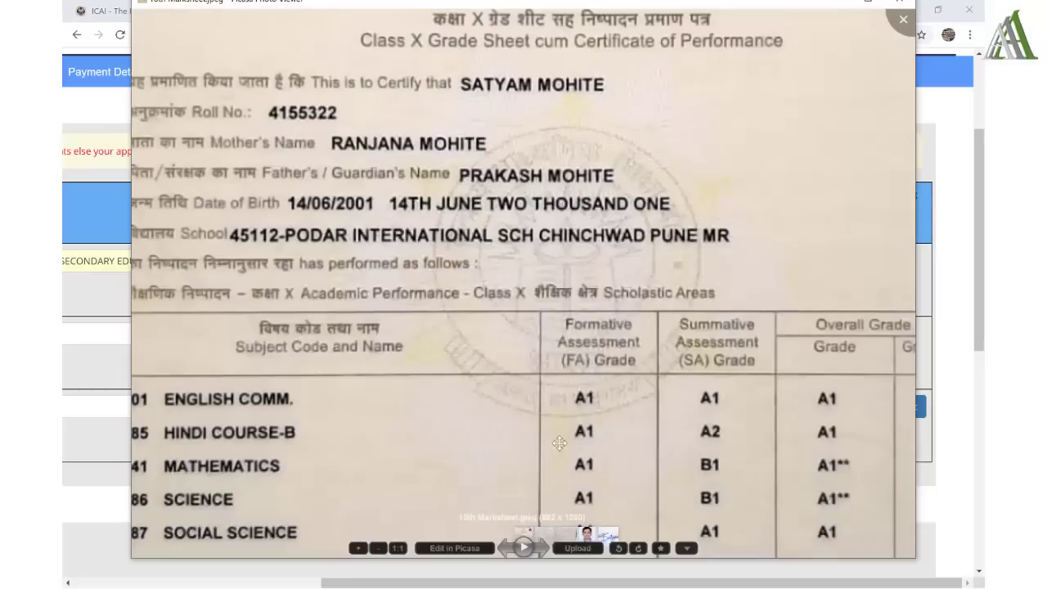
pyautogui.moveTo(559, 442); pyautogui.dragTo(507, 219)
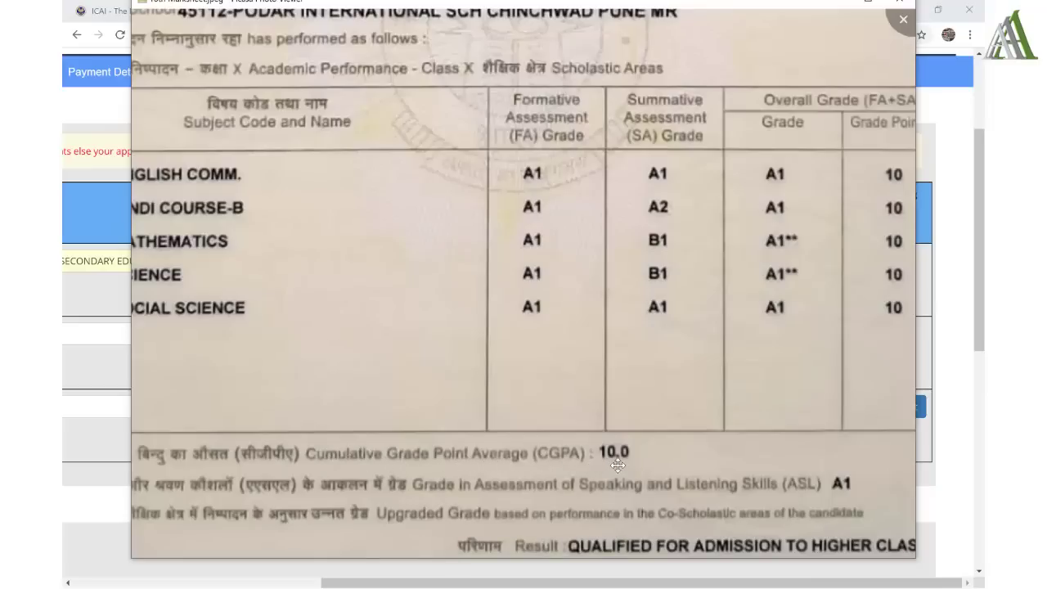
pyautogui.hotkey('alt', 'Tab')
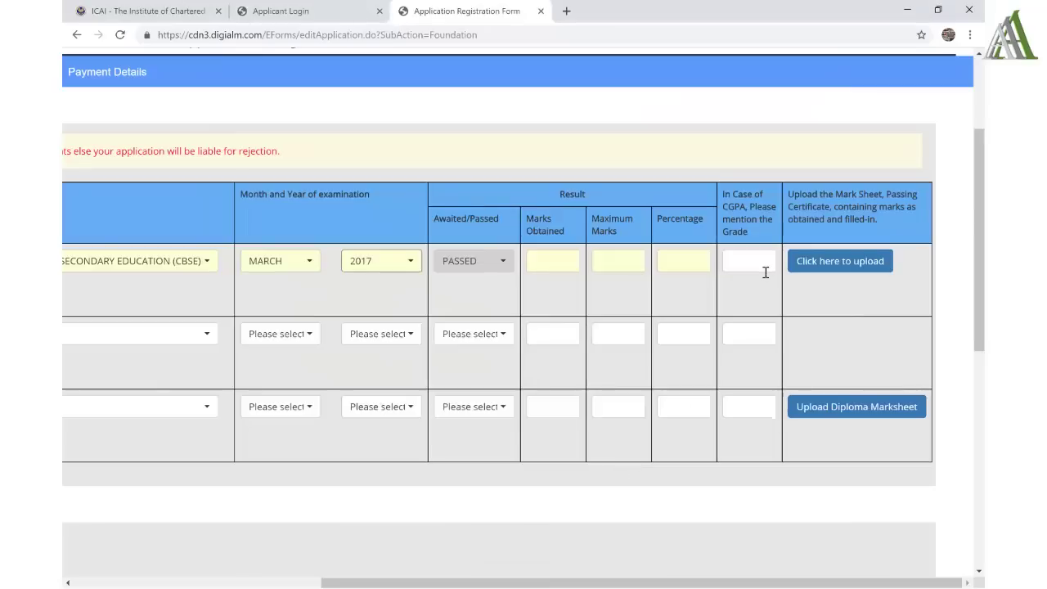
pyautogui.click(761, 266)
pyautogui.write('10')
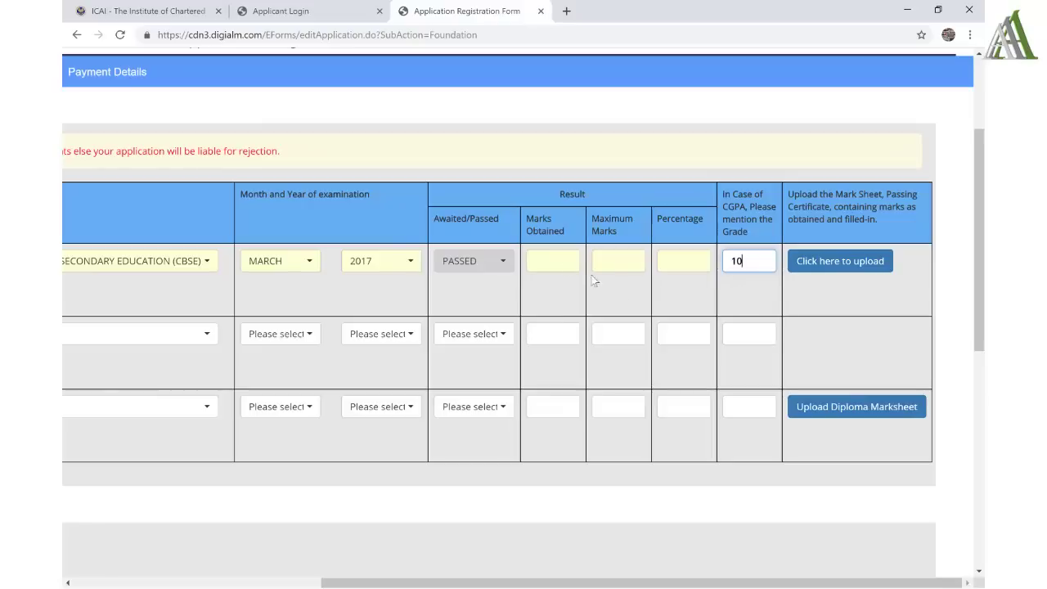
pyautogui.click(559, 259)
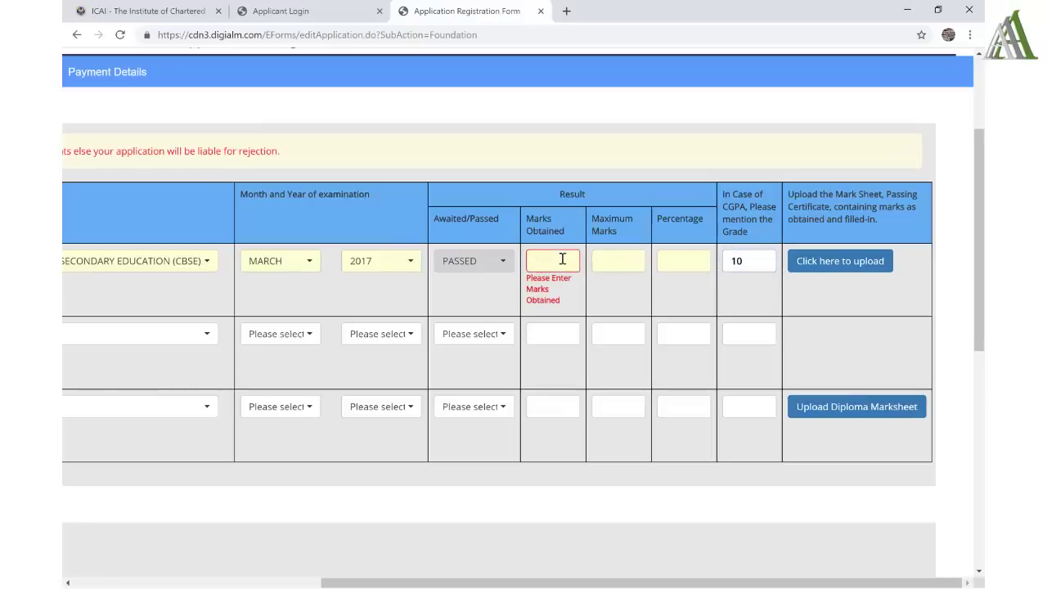
pyautogui.click(614, 259)
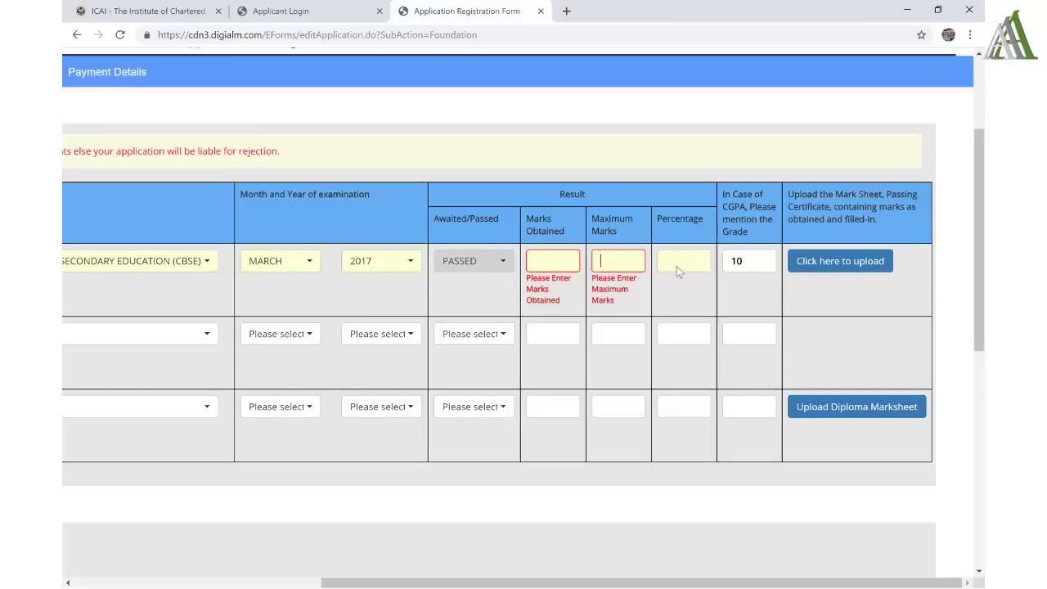
pyautogui.click(815, 262)
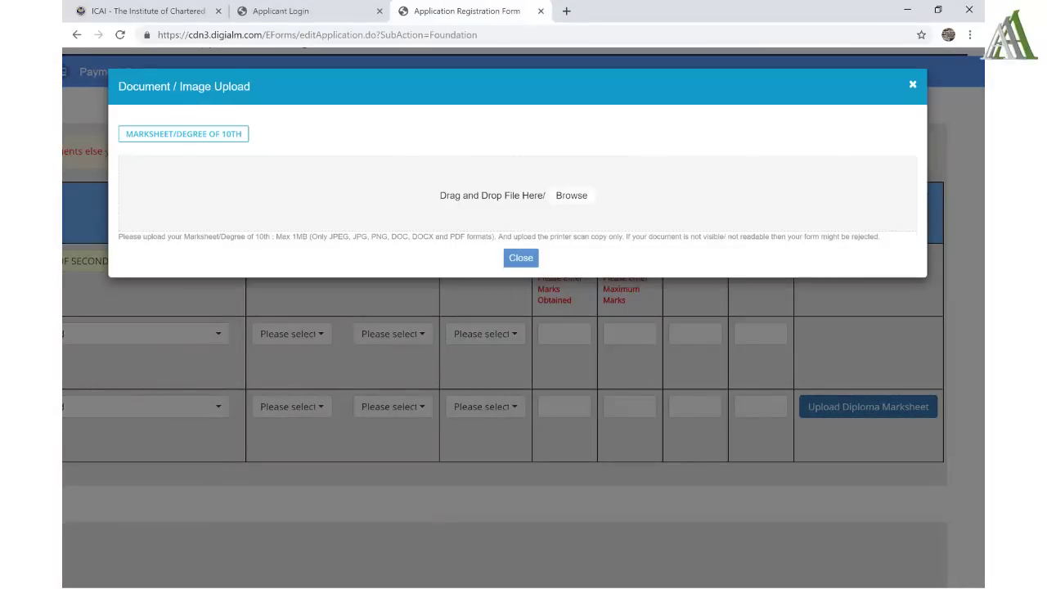
# - Drag 10th Marksheet.jpeg into the Drop File Here area and close the dialog once it succeeds
pyautogui.hotkey('alt', 'Tab')
pyautogui.click(903, 19)
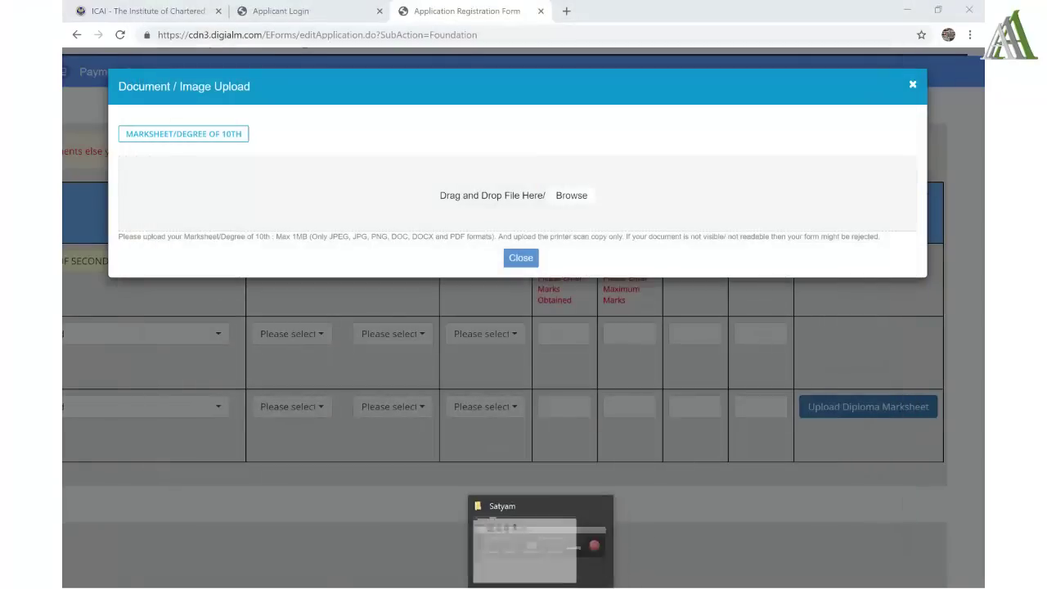
pyautogui.click(536, 524)
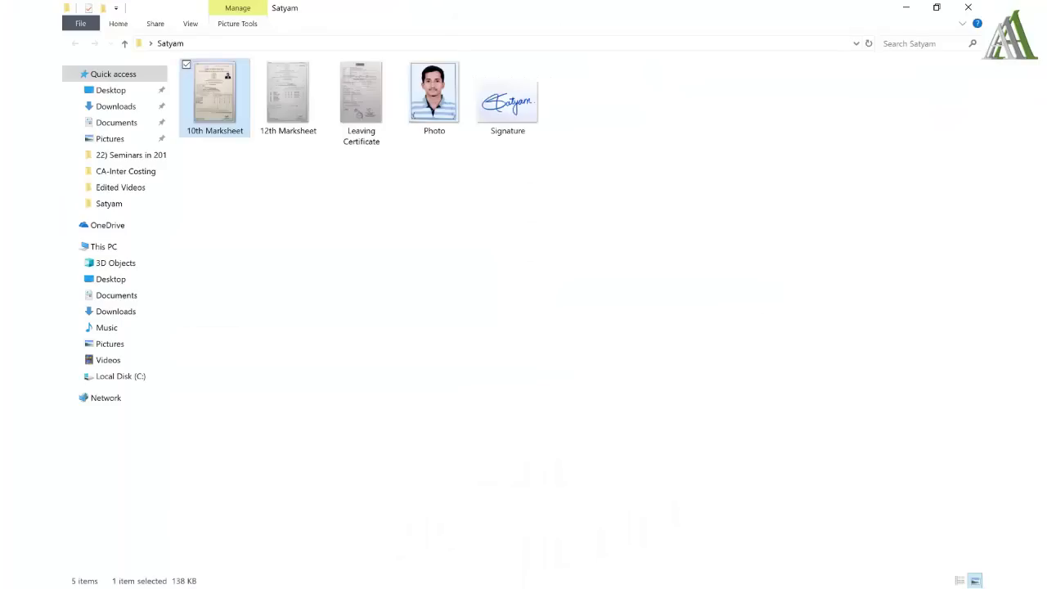
pyautogui.click(936, 7)
pyautogui.moveTo(485, 364); pyautogui.dragTo(378, 204)
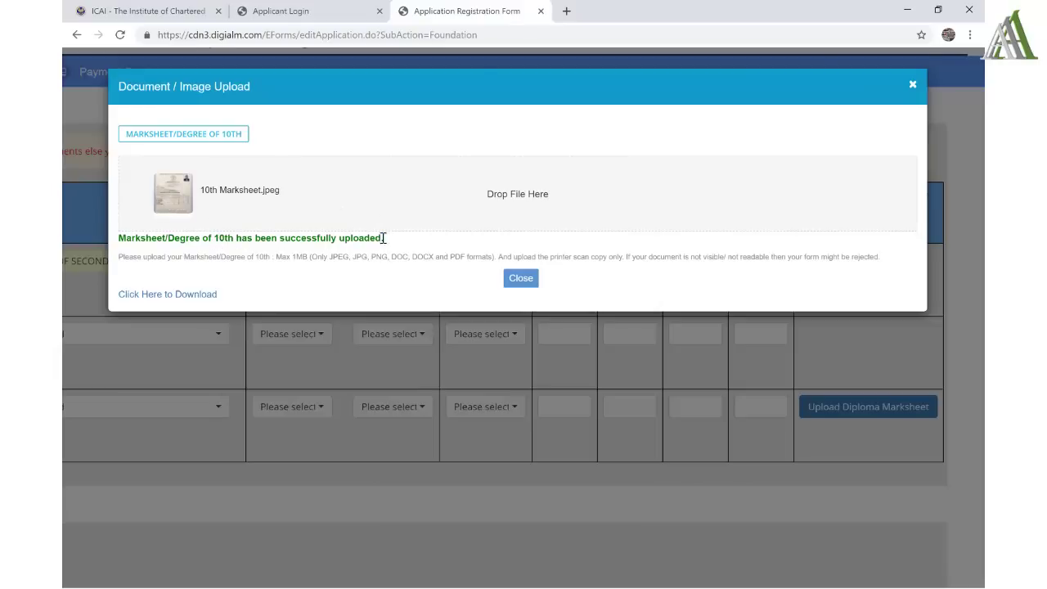
pyautogui.moveTo(383, 237); pyautogui.dragTo(369, 259)
pyautogui.moveTo(384, 260); pyautogui.dragTo(622, 260)
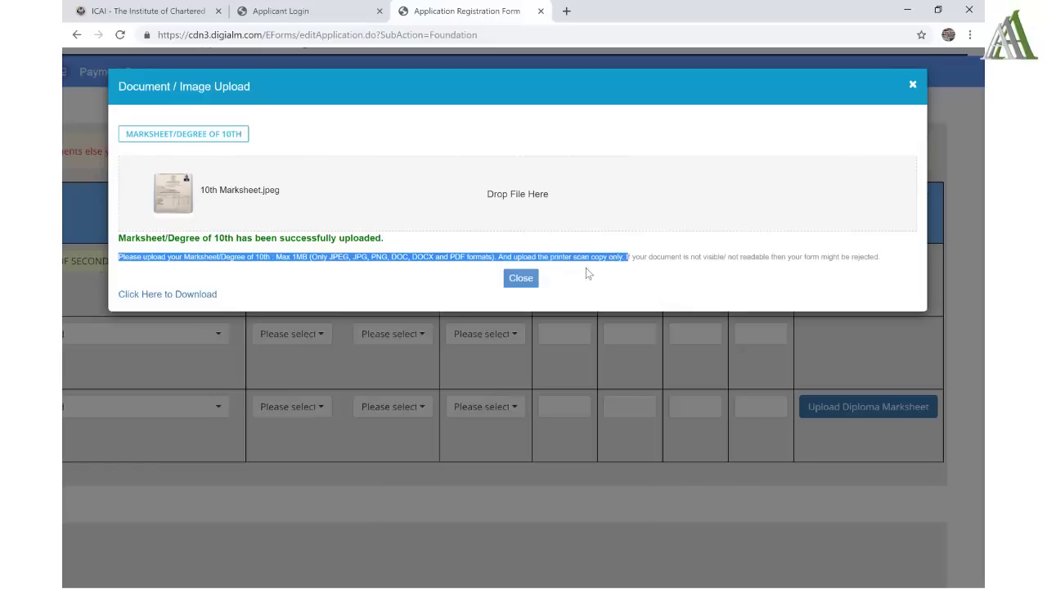
pyautogui.click(529, 280)
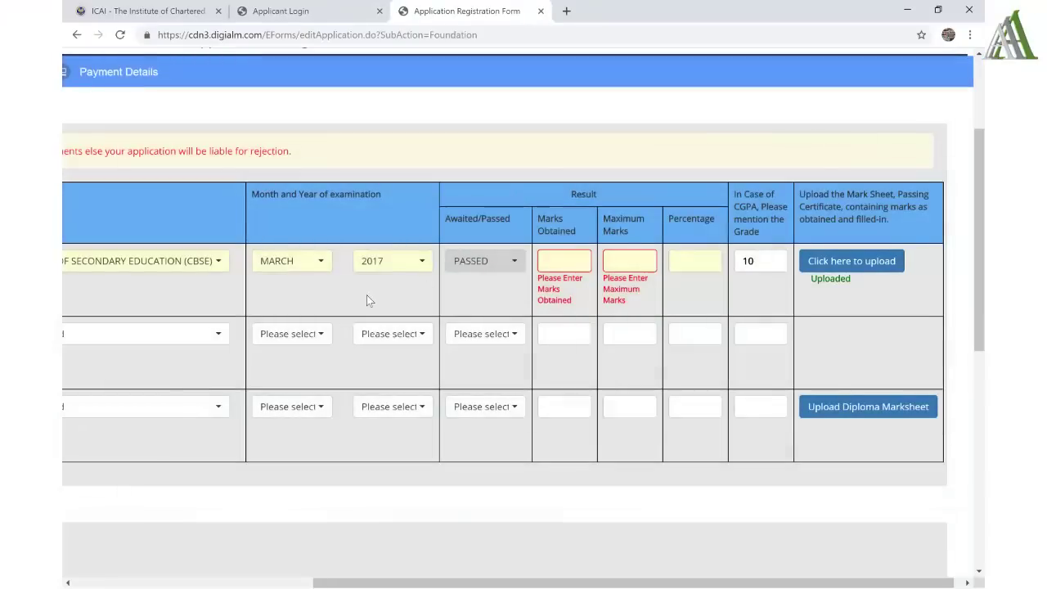
# - Check the 12th marksheet and enter the Class XII roll number
pyautogui.scroll(-3, 367, 301)
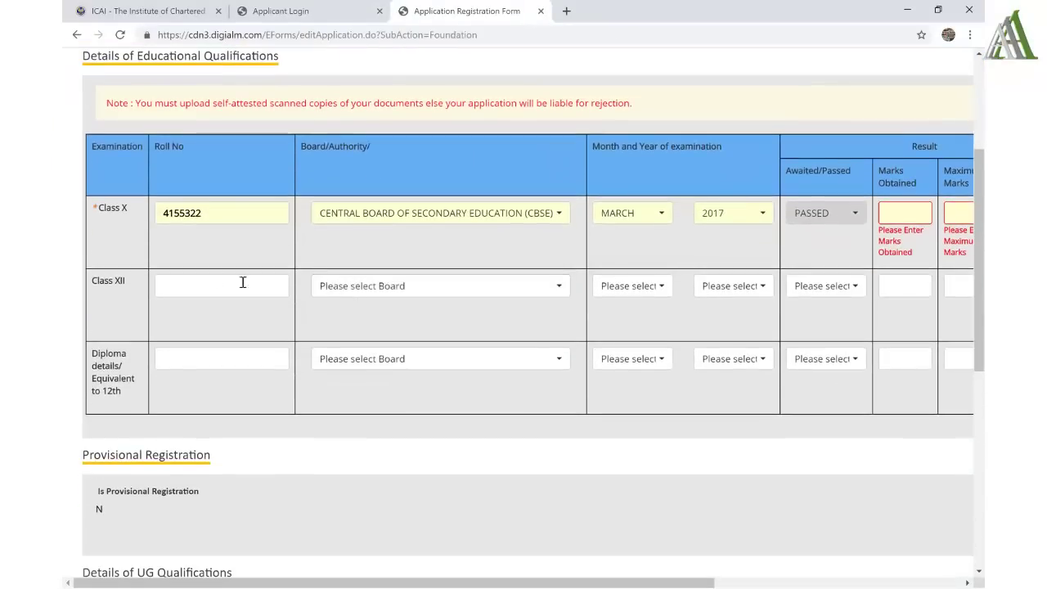
pyautogui.click(206, 294)
pyautogui.hotkey('alt', 'Tab')
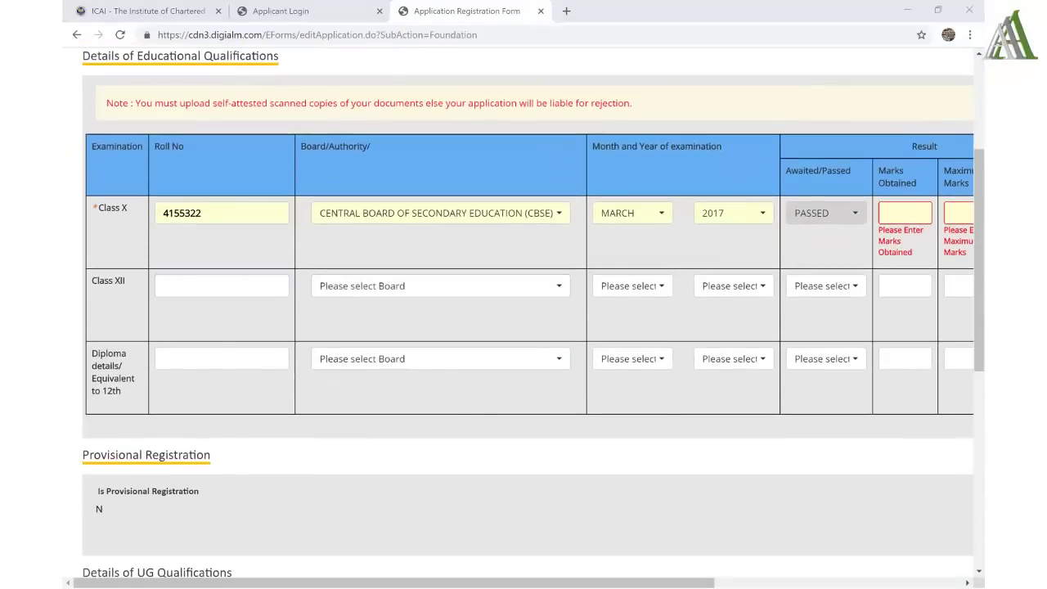
pyautogui.doubleClick(582, 375)
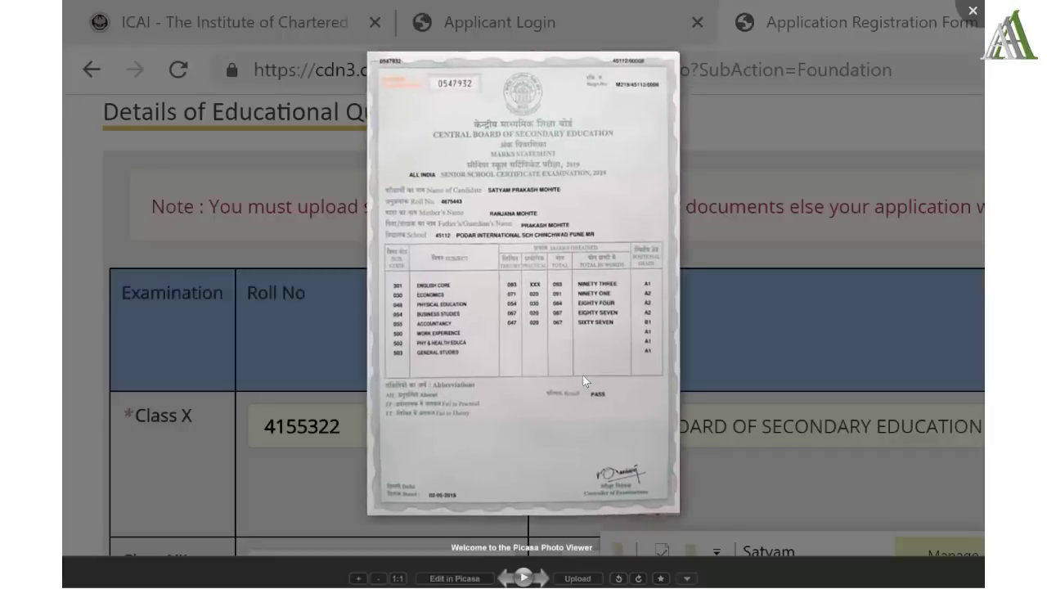
pyautogui.scroll(2, 582, 375)
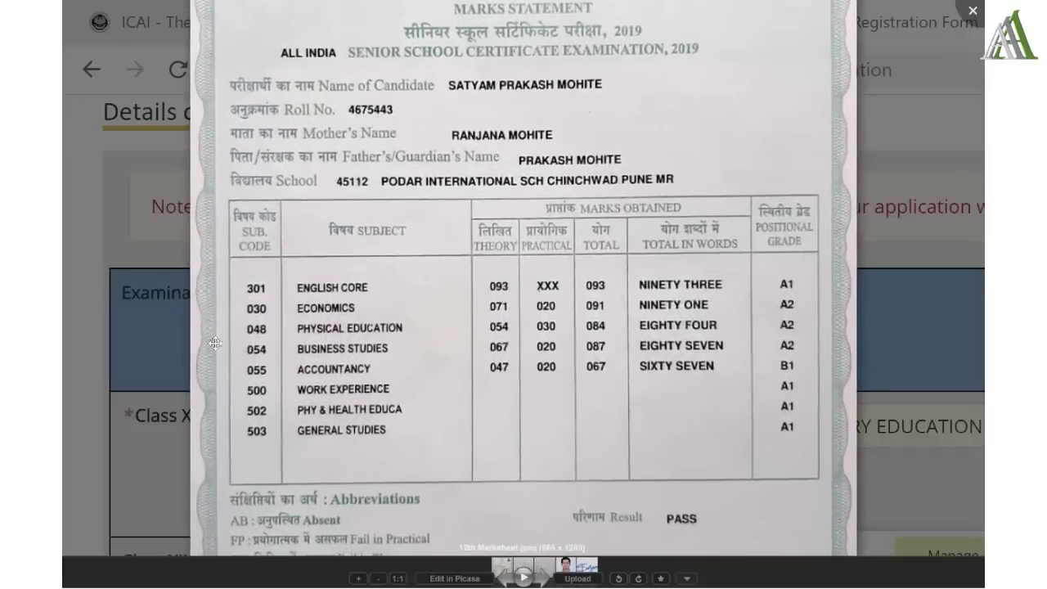
pyautogui.click(164, 391)
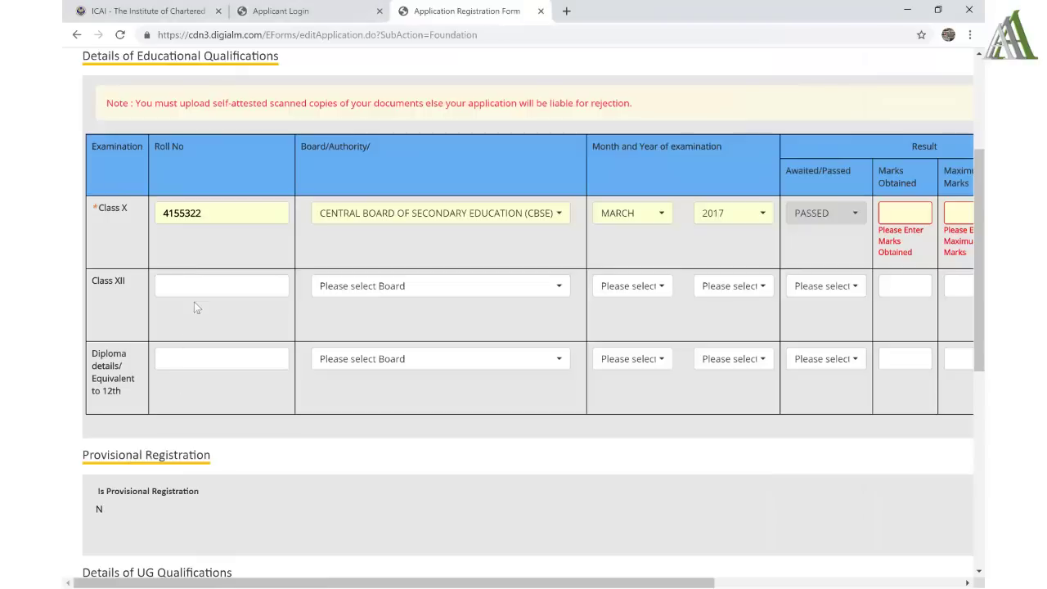
pyautogui.click(193, 286)
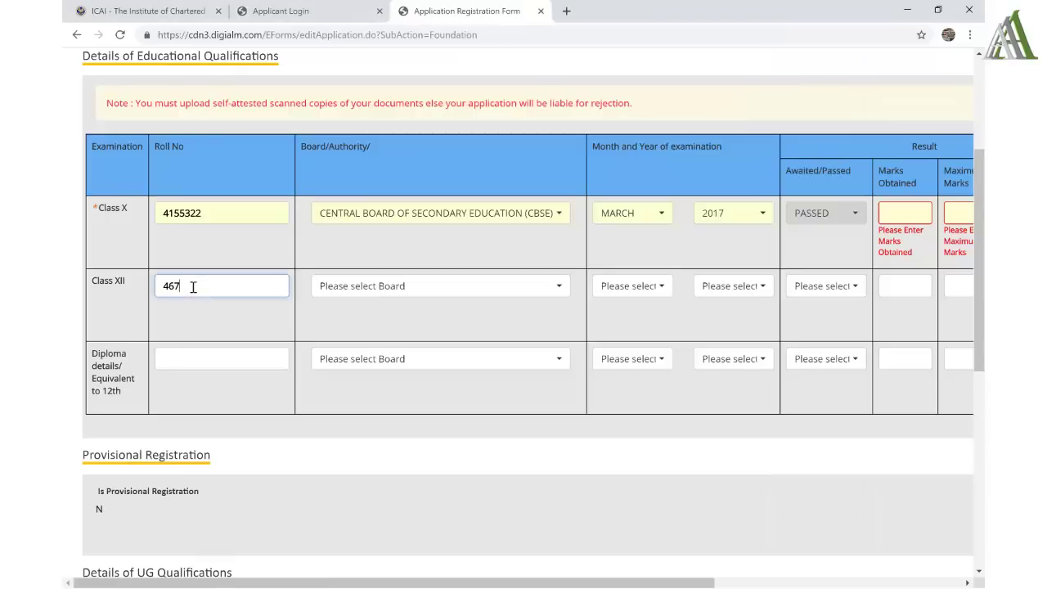
pyautogui.hotkey('alt', 'Tab')
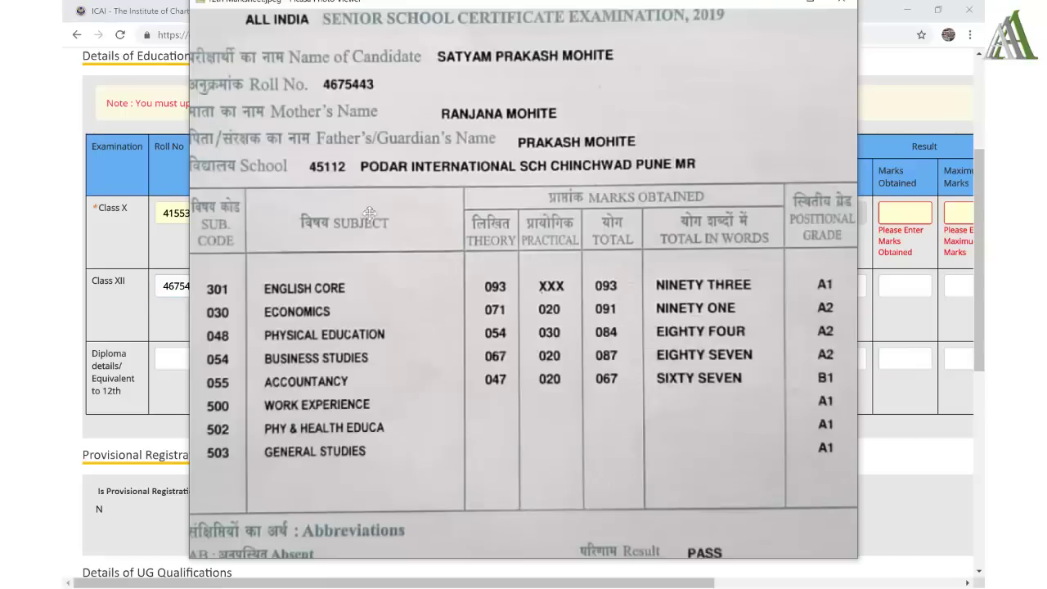
pyautogui.hotkey('alt', 'Tab')
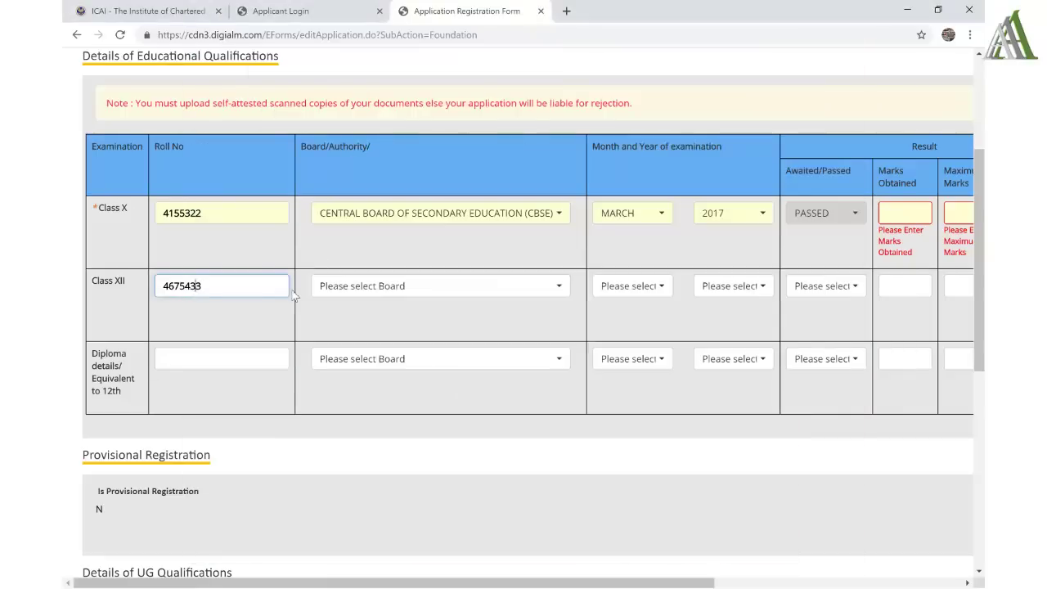
pyautogui.press('Tab')
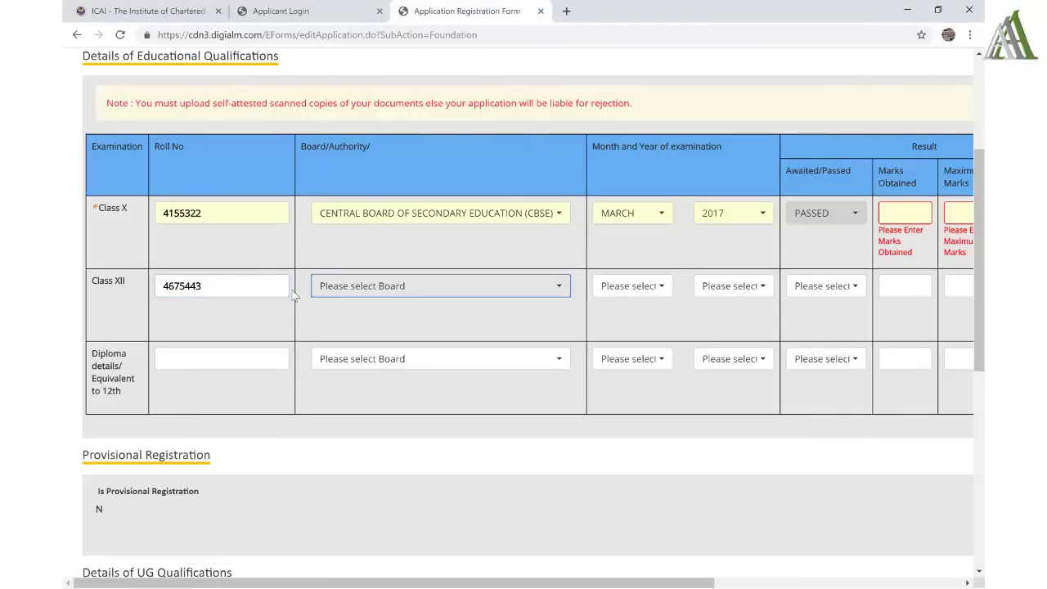
# - Set the Class XII board to CBSE and the exam date to MARCH 2019
pyautogui.click(342, 286)
pyautogui.write('cbse')
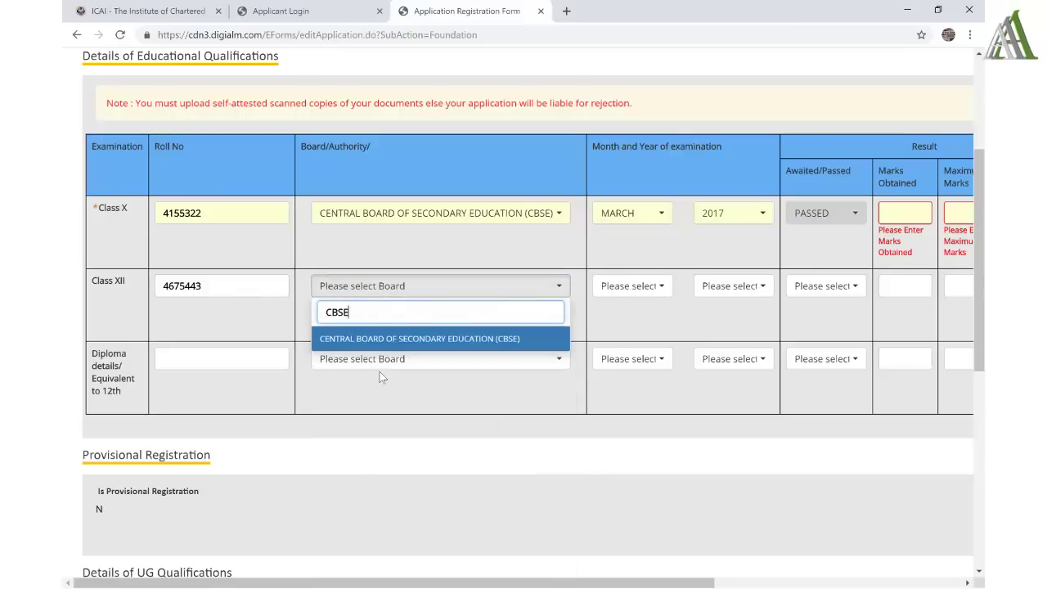
pyautogui.click(382, 338)
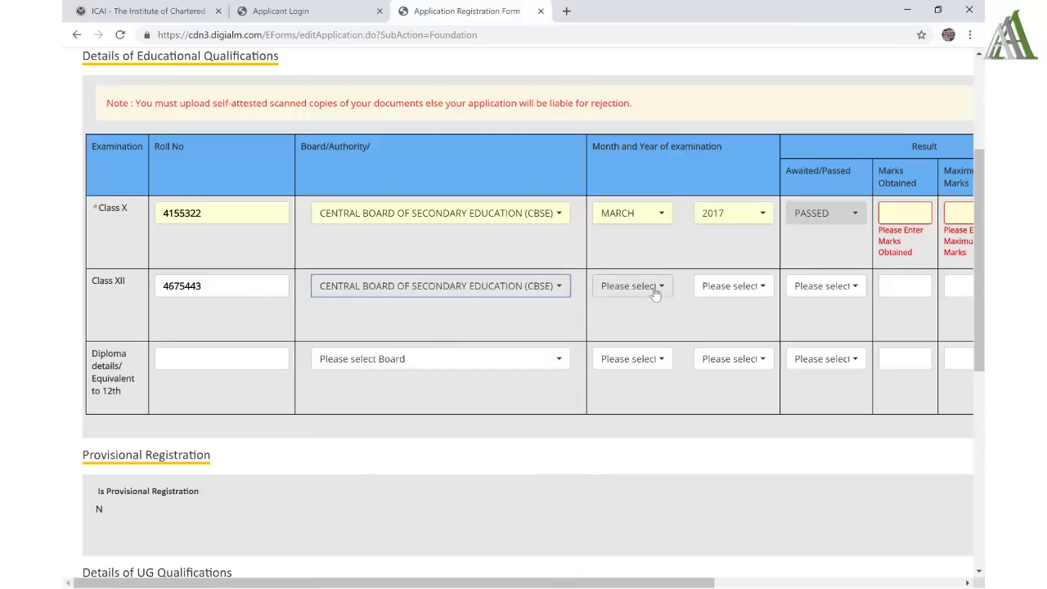
pyautogui.hotkey('alt', 'Tab')
pyautogui.scroll(3, 599, 141)
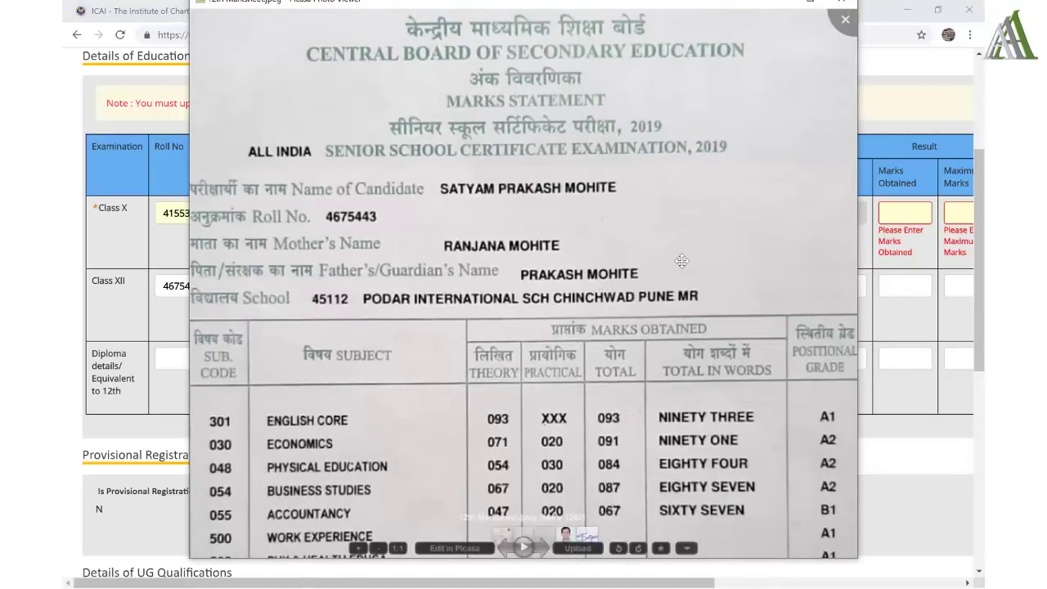
pyautogui.hotkey('alt', 'Tab')
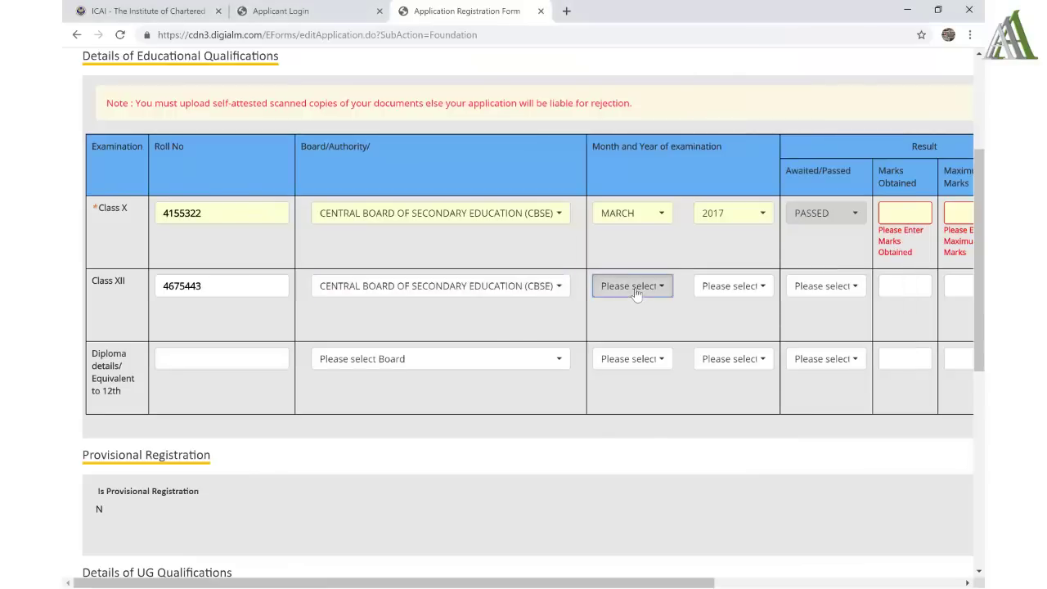
pyautogui.click(635, 287)
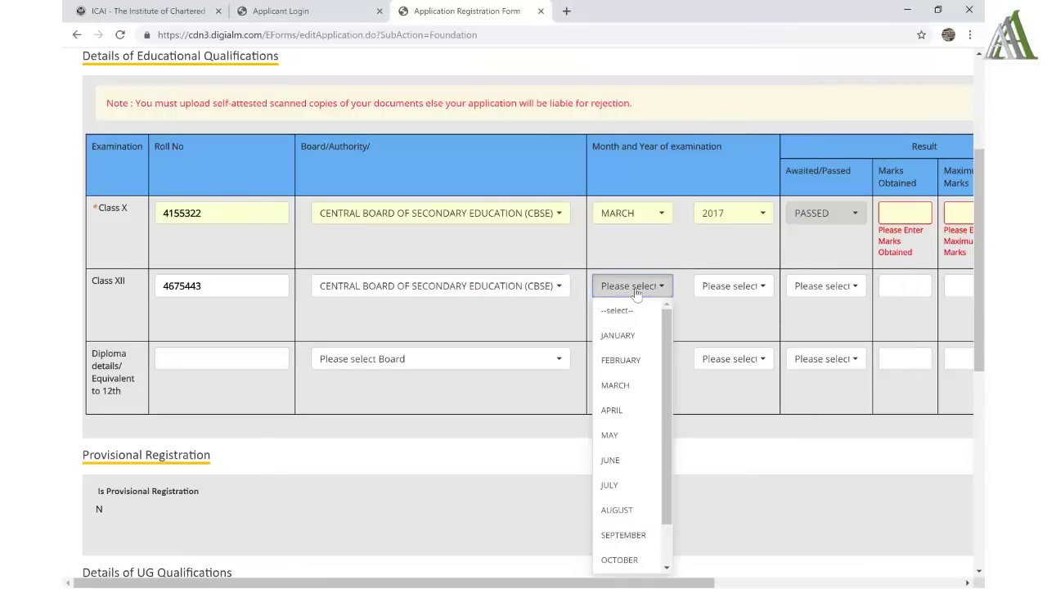
pyautogui.click(631, 386)
pyautogui.click(729, 287)
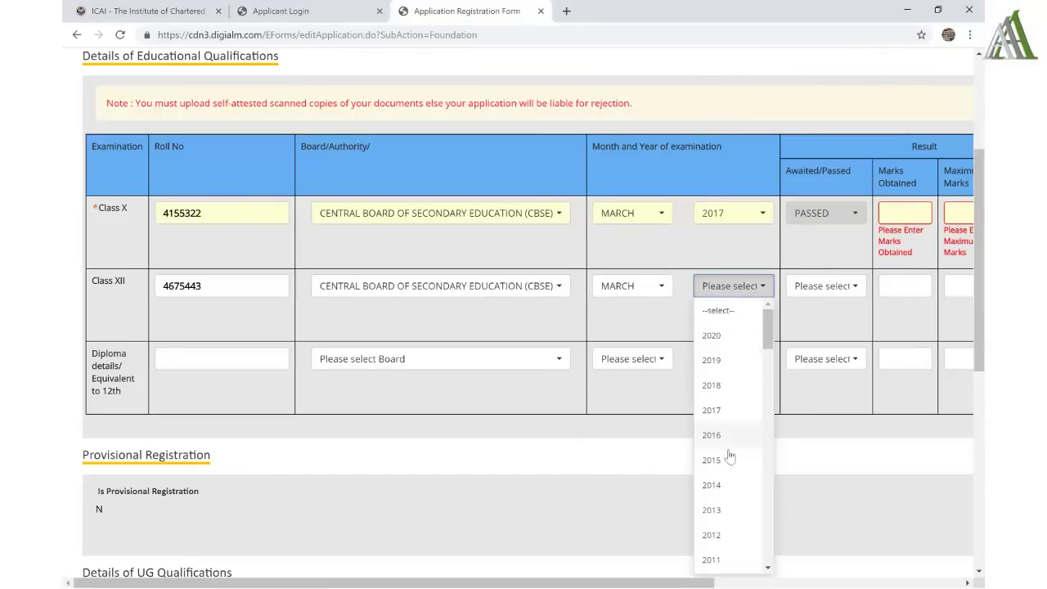
pyautogui.scroll(-3, 742, 532)
pyautogui.scroll(3, 743, 533)
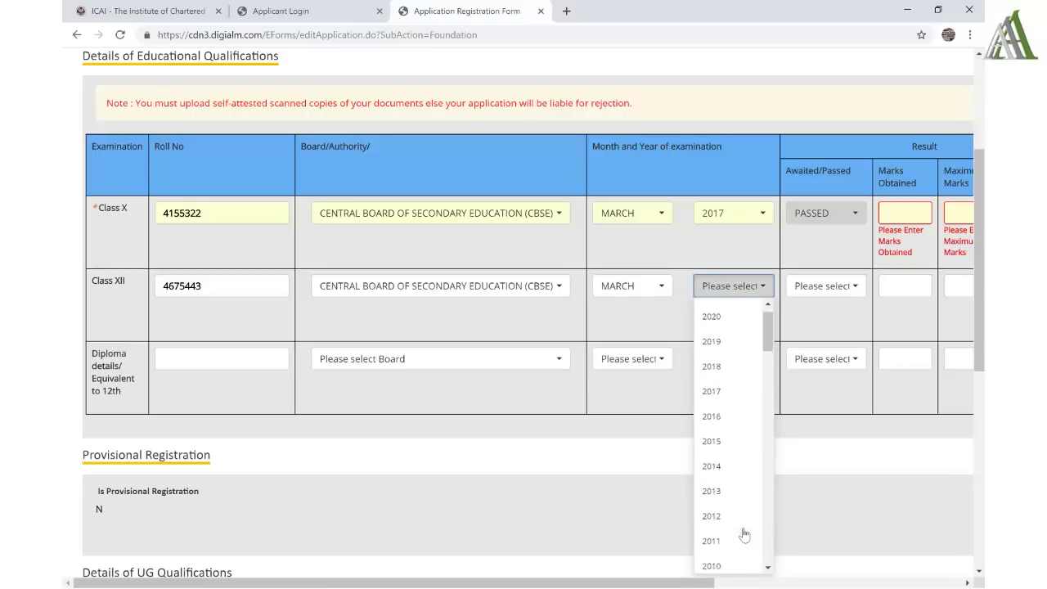
pyautogui.click(722, 362)
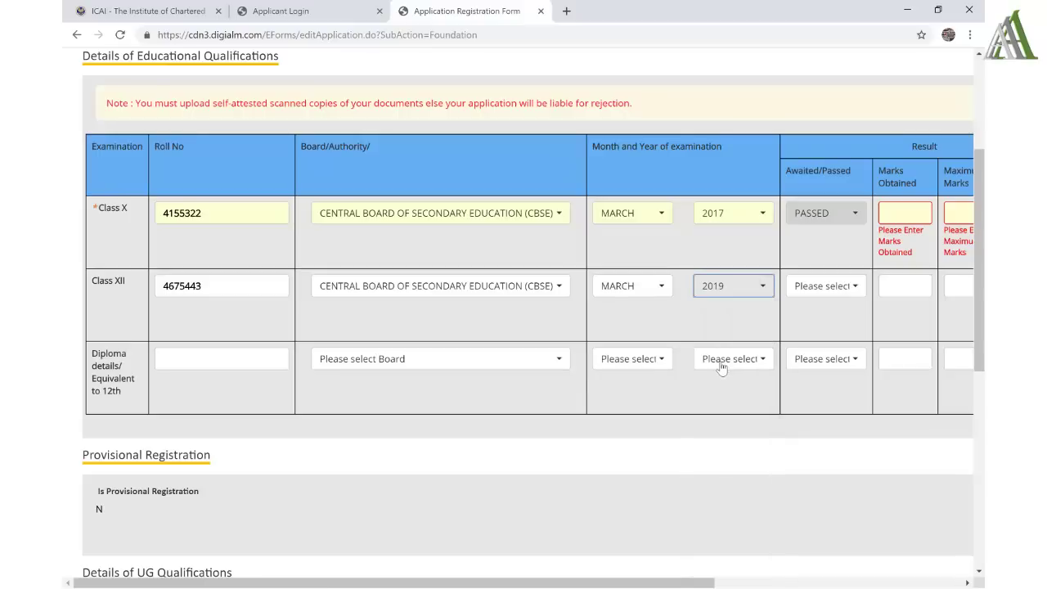
# - Choose PASSED as the Class XII result and scroll the table right
pyautogui.click(826, 290)
pyautogui.click(816, 359)
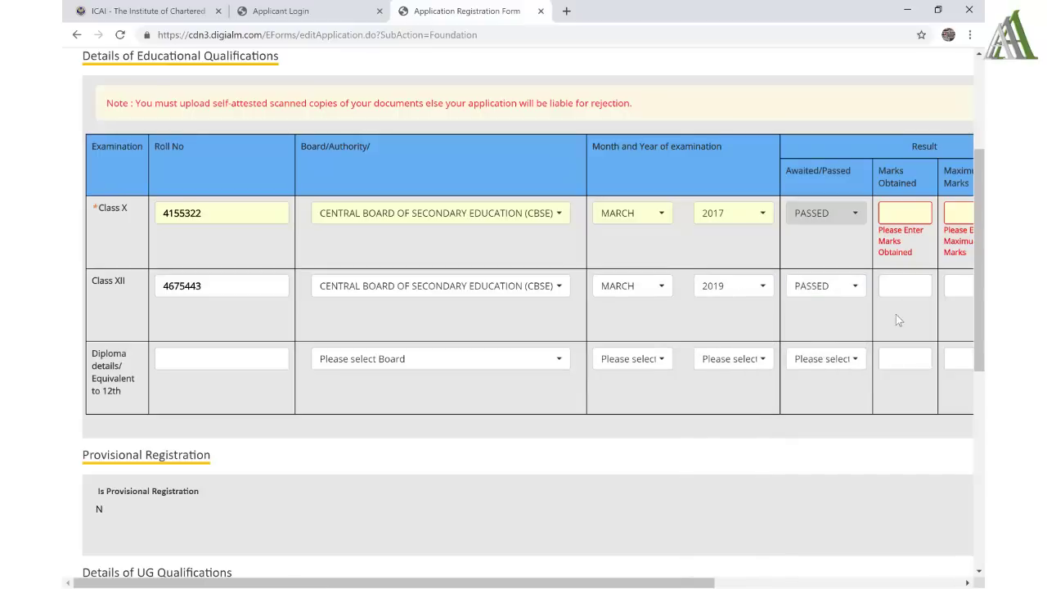
pyautogui.hscroll(3, 896, 314)
pyautogui.hscroll(2, 896, 314)
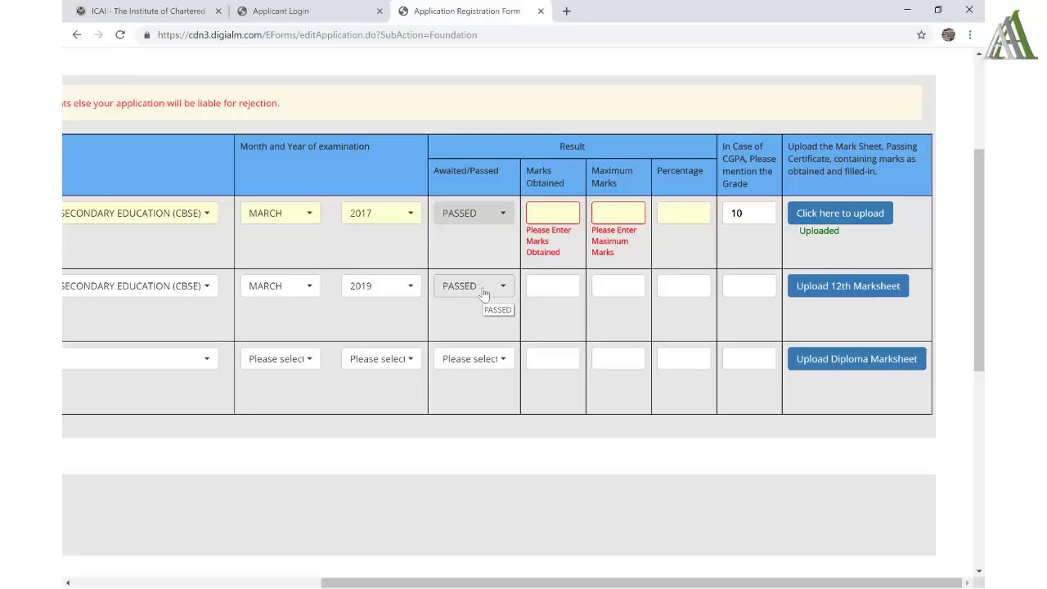
# - Keep the Class XII result as PASSED and read the marks from the 12th marksheet image
pyautogui.click(484, 294)
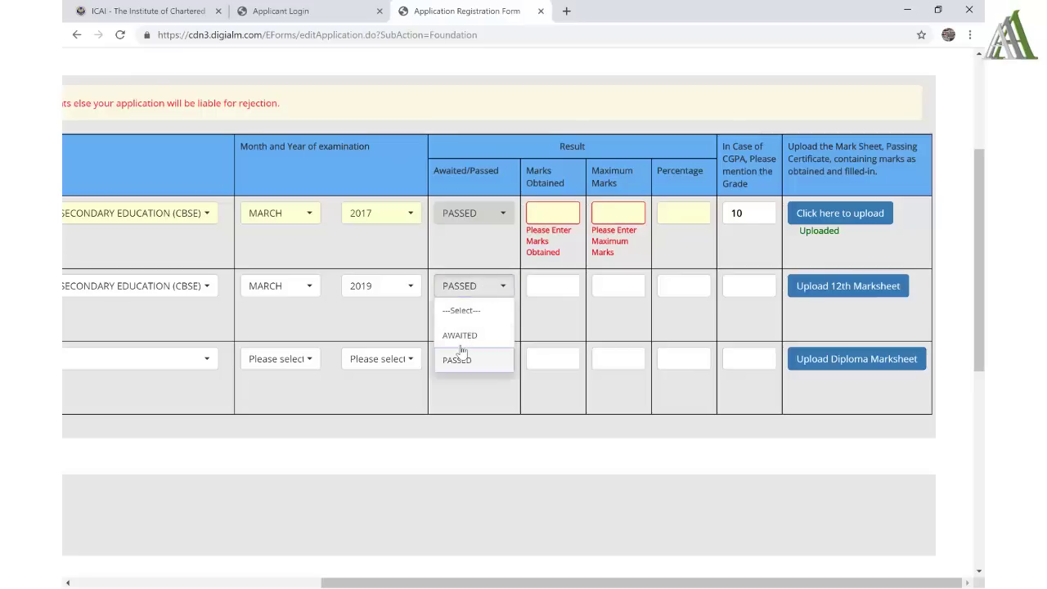
pyautogui.click(565, 336)
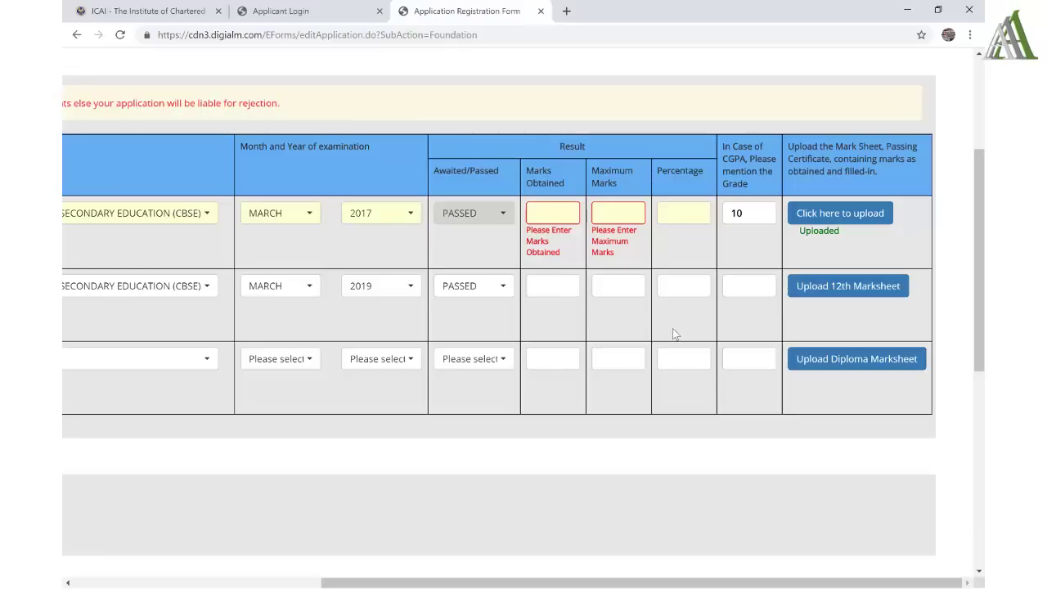
pyautogui.hotkey('alt', 'Tab')
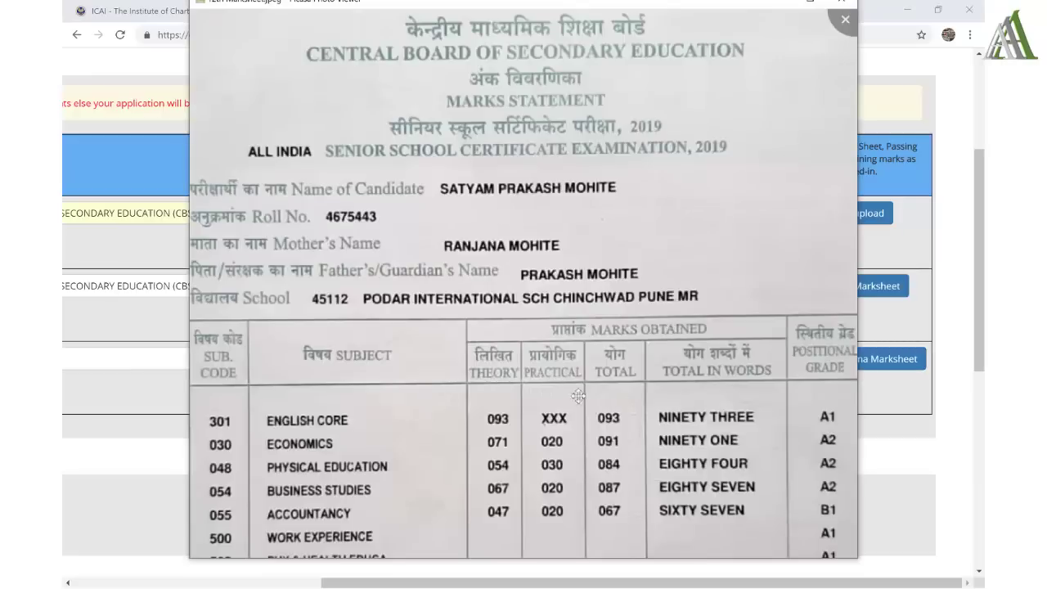
pyautogui.scroll(3, 546, 244)
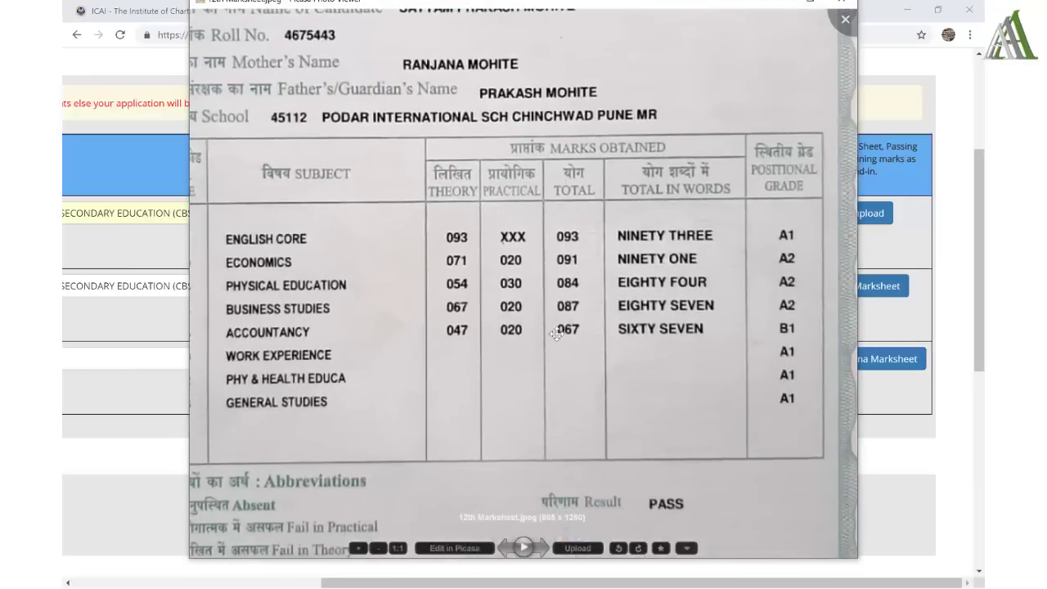
pyautogui.scroll(-2, 571, 279)
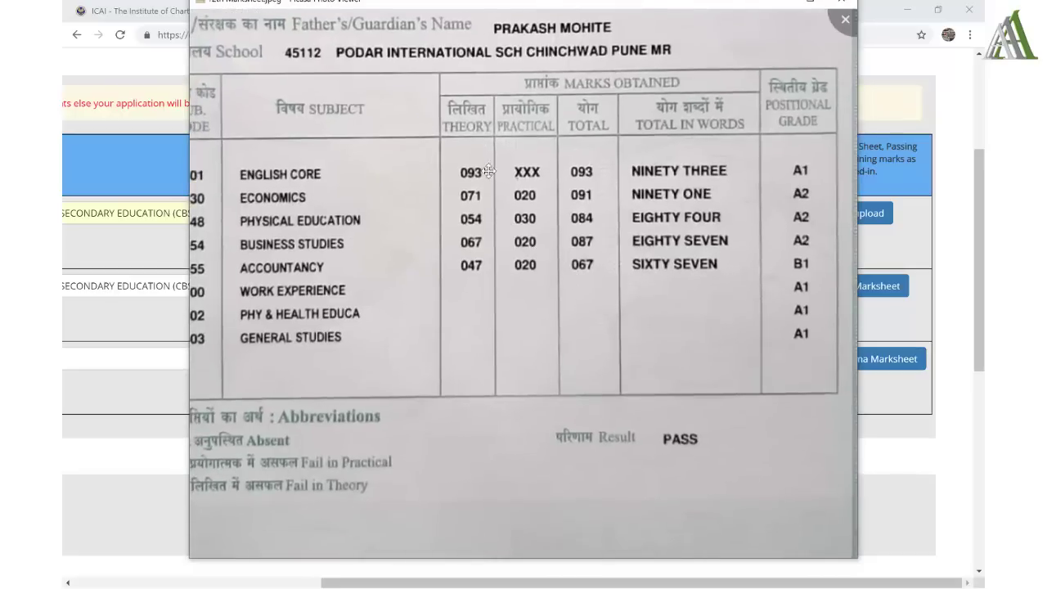
pyautogui.press('Escape')
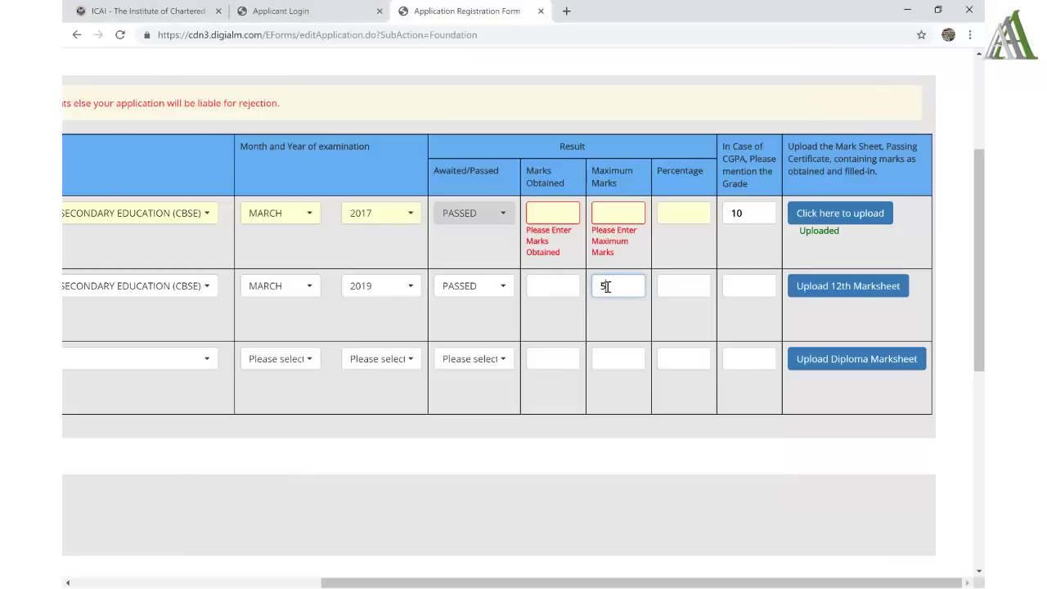
# - Enter Class XII marks 422 out of 500 (84.40%) and start the 12th marksheet upload
pyautogui.write('00')
pyautogui.hotkey('alt', 'Tab')
pyautogui.hotkey('alt', 'Tab')
pyautogui.click(562, 287)
pyautogui.write('422')
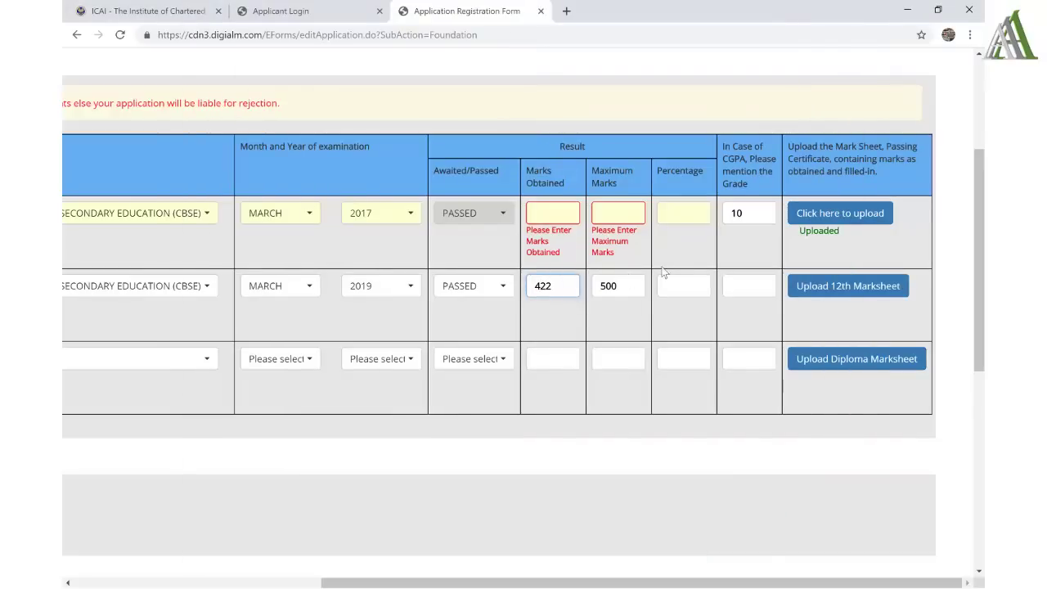
pyautogui.press('Tab')
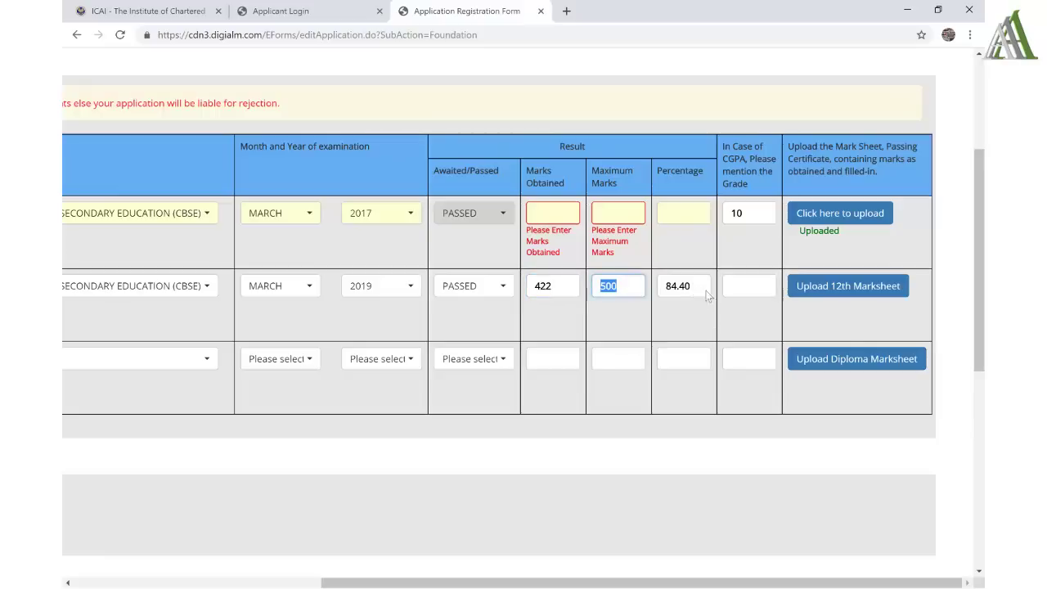
pyautogui.click(821, 291)
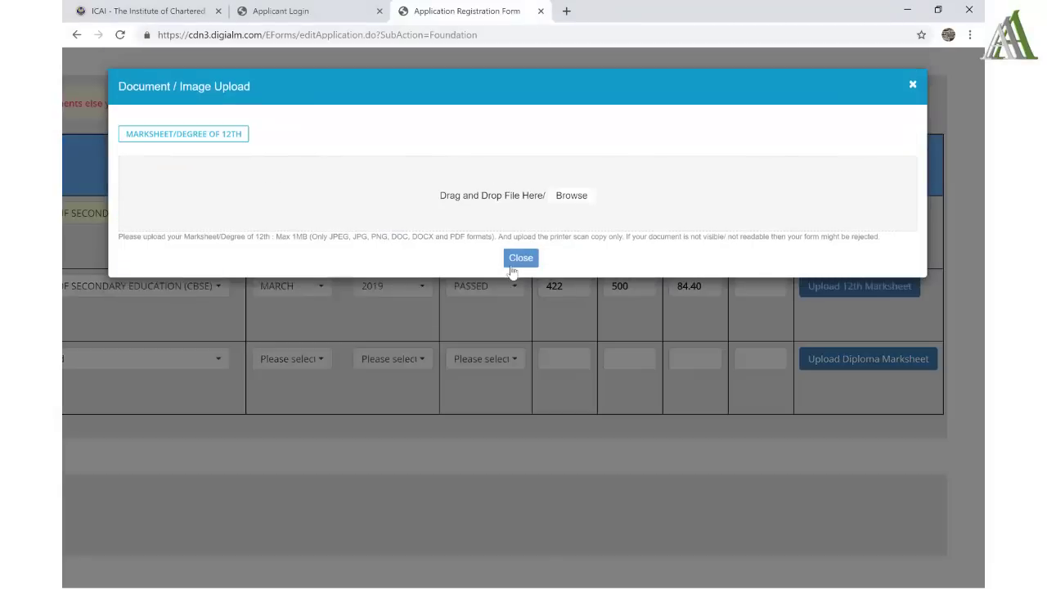
# - Attach 12th Marksheet.jpeg as the Class XII marksheet and close the upload dialog
pyautogui.hotkey('alt', 'Tab')
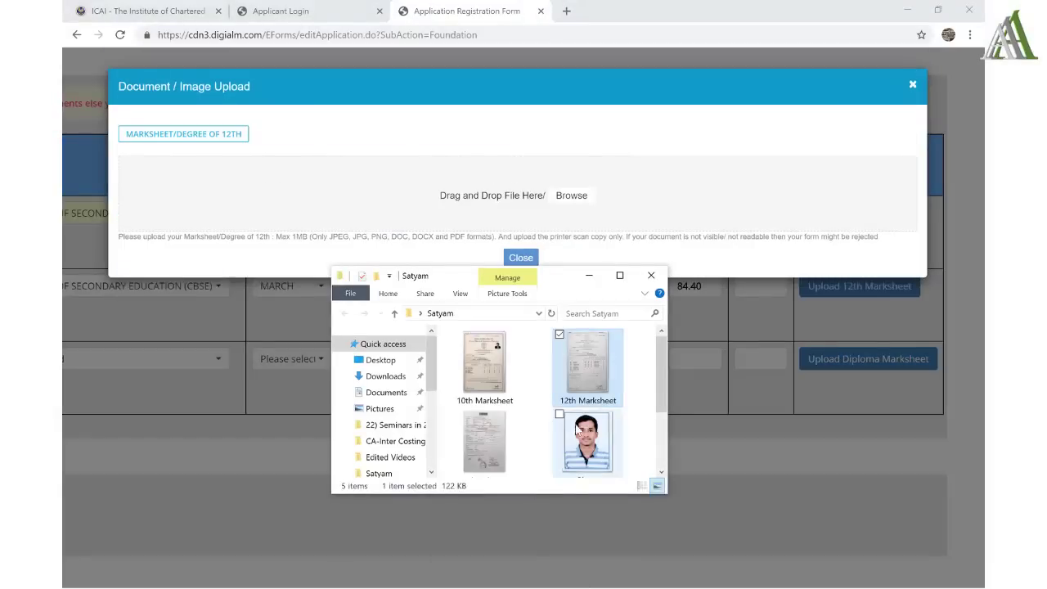
pyautogui.moveTo(586, 379); pyautogui.dragTo(397, 212)
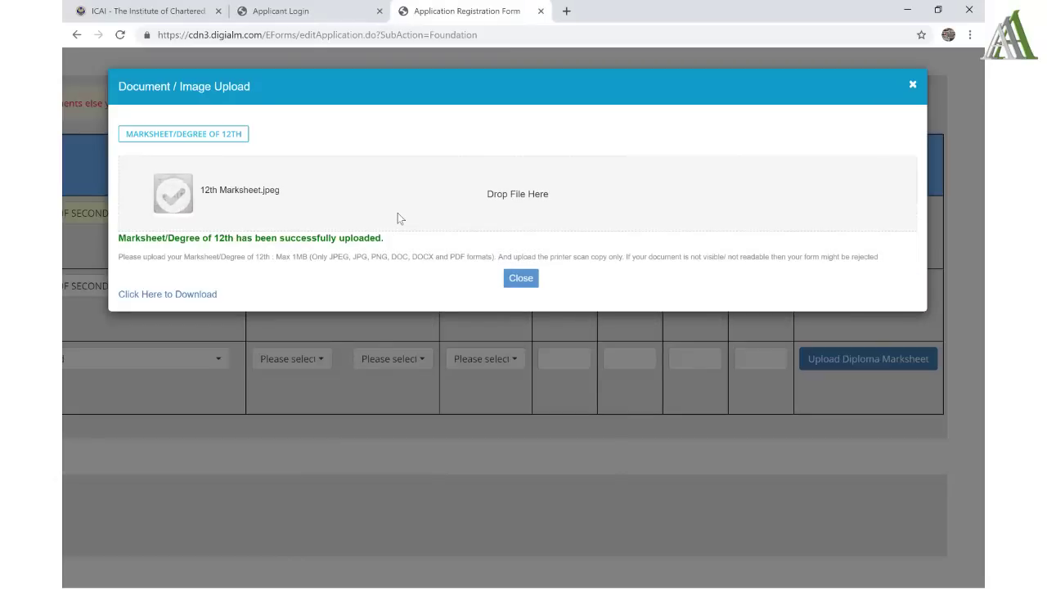
pyautogui.click(520, 279)
pyautogui.hscroll(-8, 359, 339)
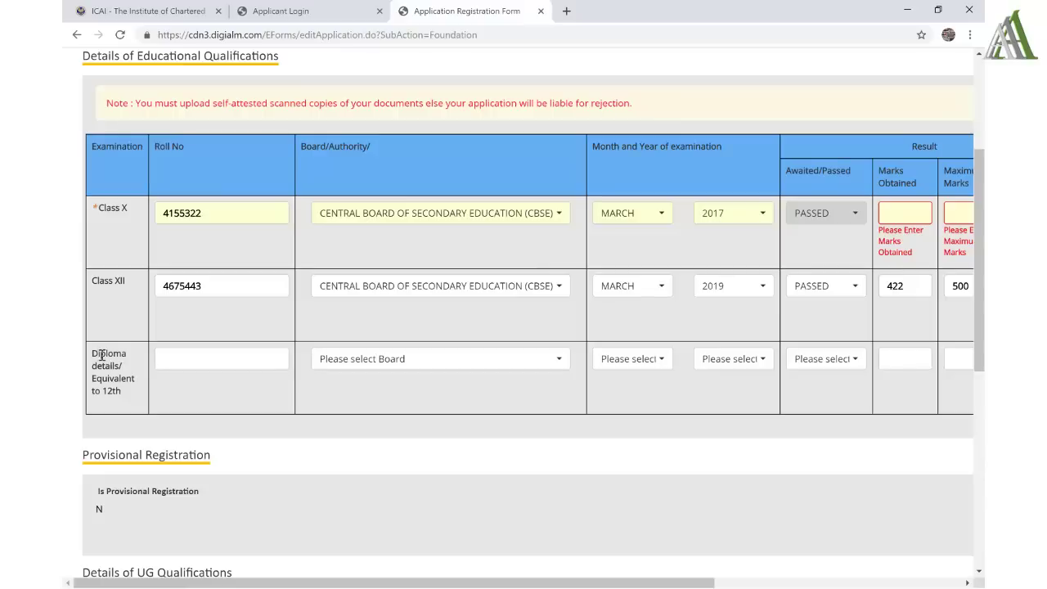
# - Review the Provisional Registration answer N and leave the Class XII result as PASSED
pyautogui.hscroll(3, 368, 376)
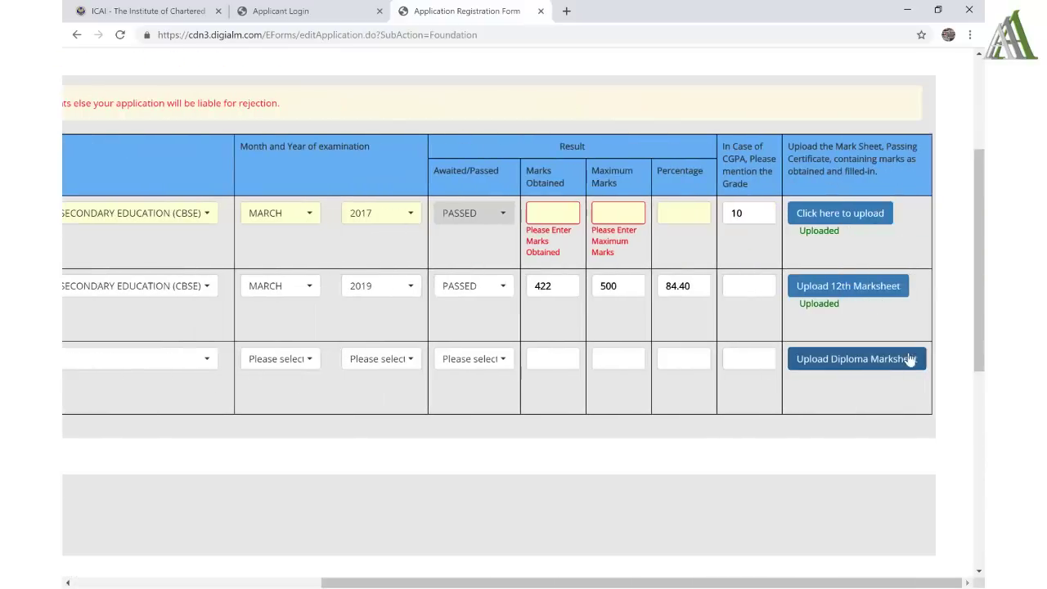
pyautogui.hscroll(-3, 502, 357)
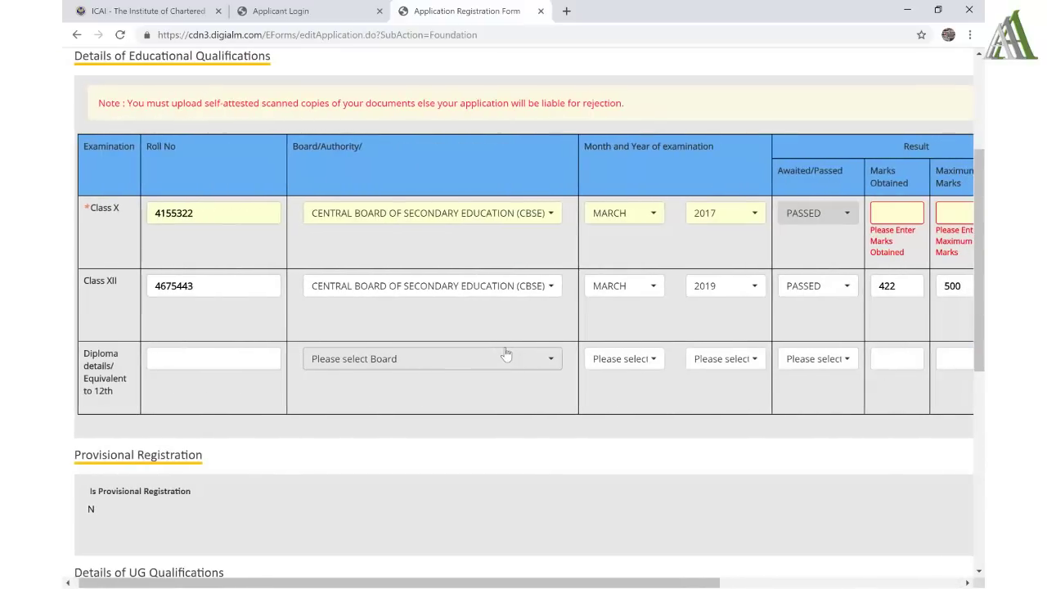
pyautogui.scroll(-3, 505, 350)
pyautogui.scroll(-1, 504, 352)
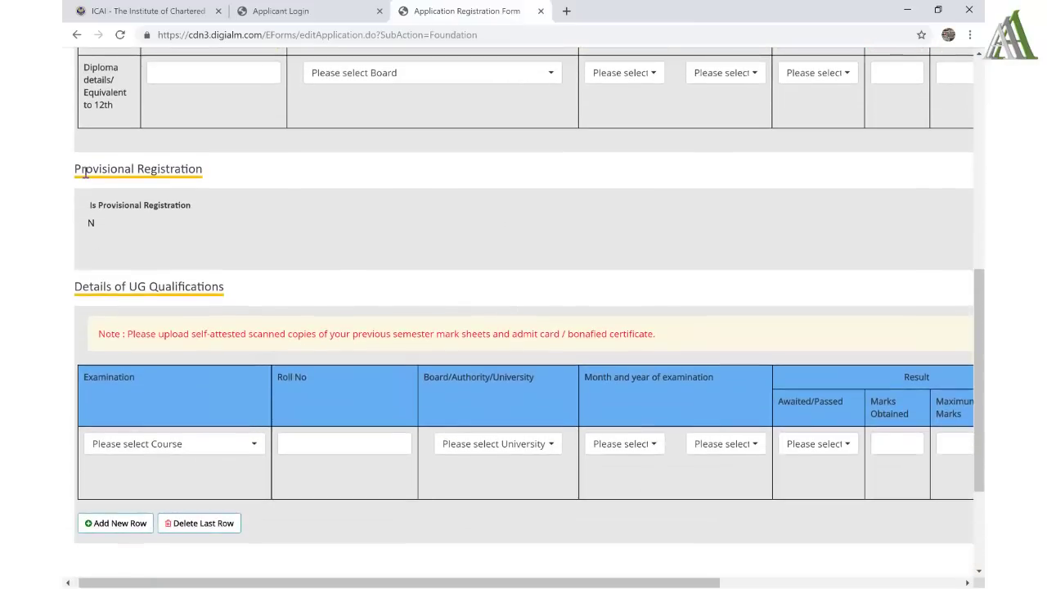
pyautogui.doubleClick(85, 174)
pyautogui.moveTo(85, 174); pyautogui.dragTo(90, 222)
pyautogui.click(92, 223)
pyautogui.doubleClick(92, 224)
pyautogui.scroll(2, 354, 280)
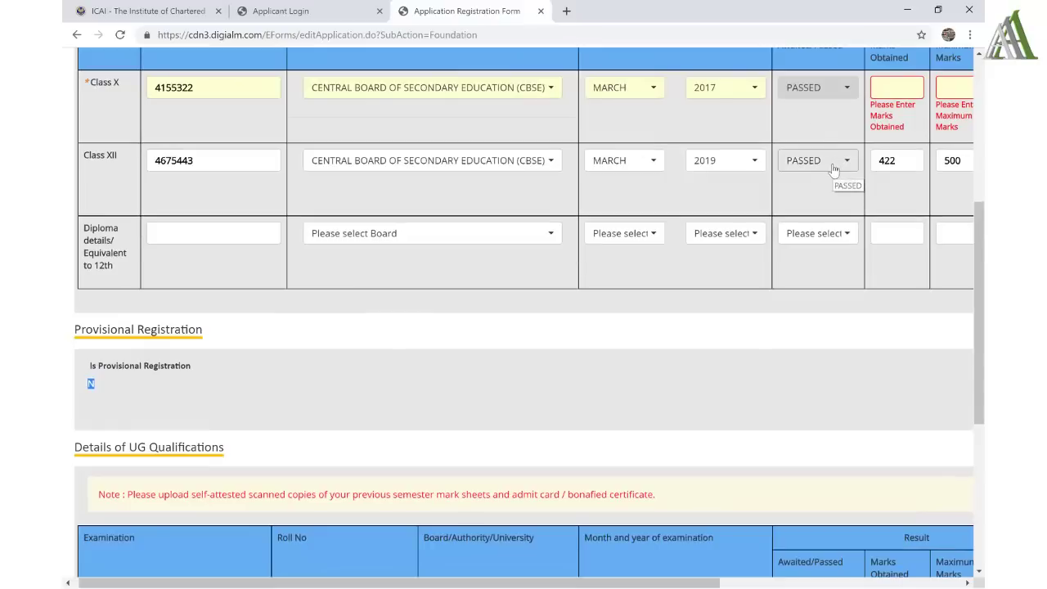
pyautogui.click(834, 169)
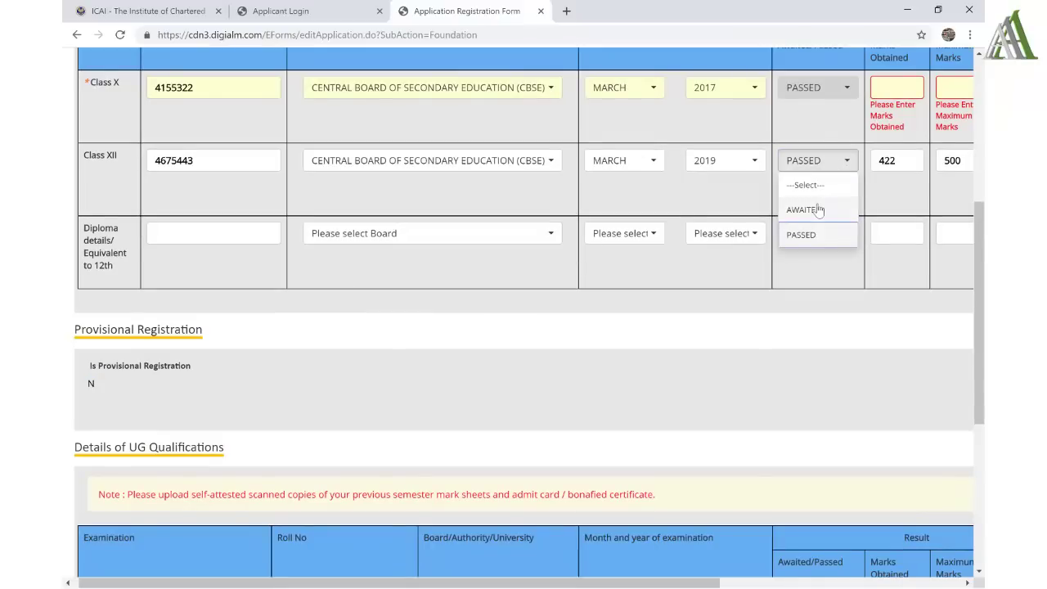
pyautogui.click(540, 421)
# - Set the medium of study to ENGLISH and save the qualifications
pyautogui.scroll(-3, 541, 420)
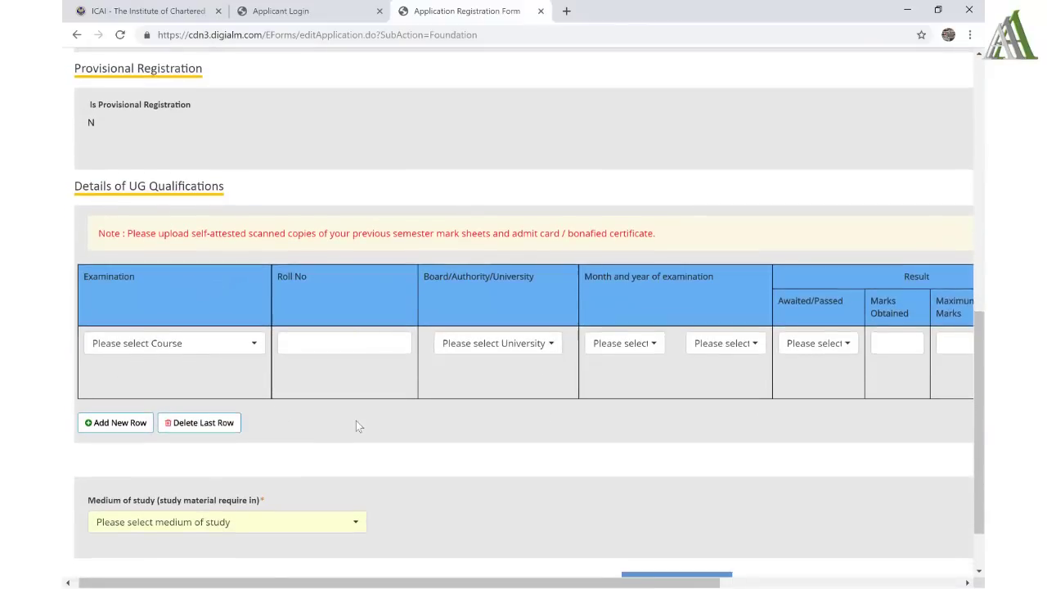
pyautogui.scroll(-1, 356, 420)
pyautogui.scroll(-1, 357, 426)
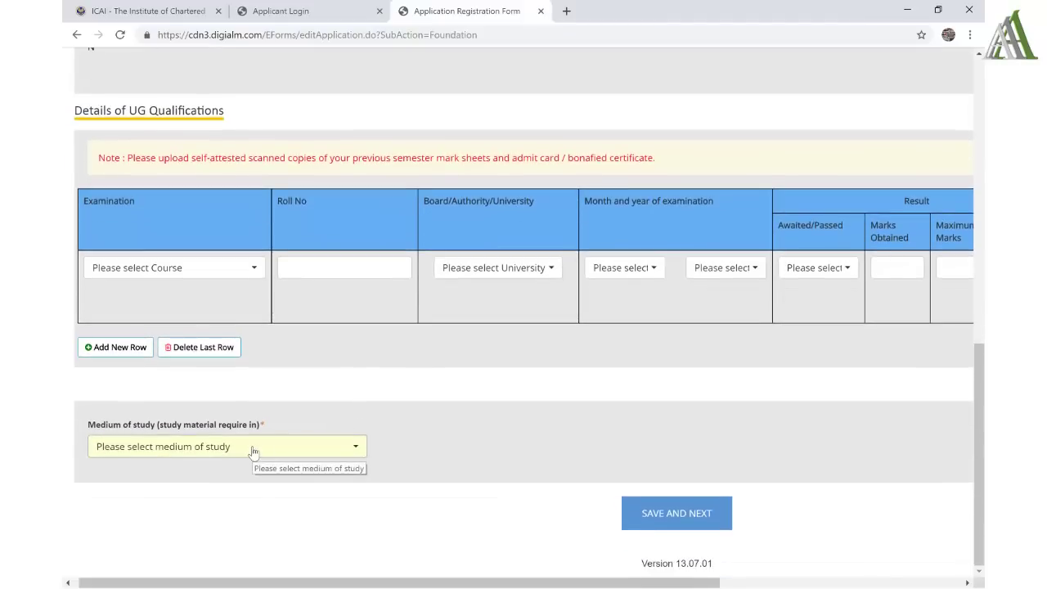
pyautogui.click(203, 456)
pyautogui.click(153, 500)
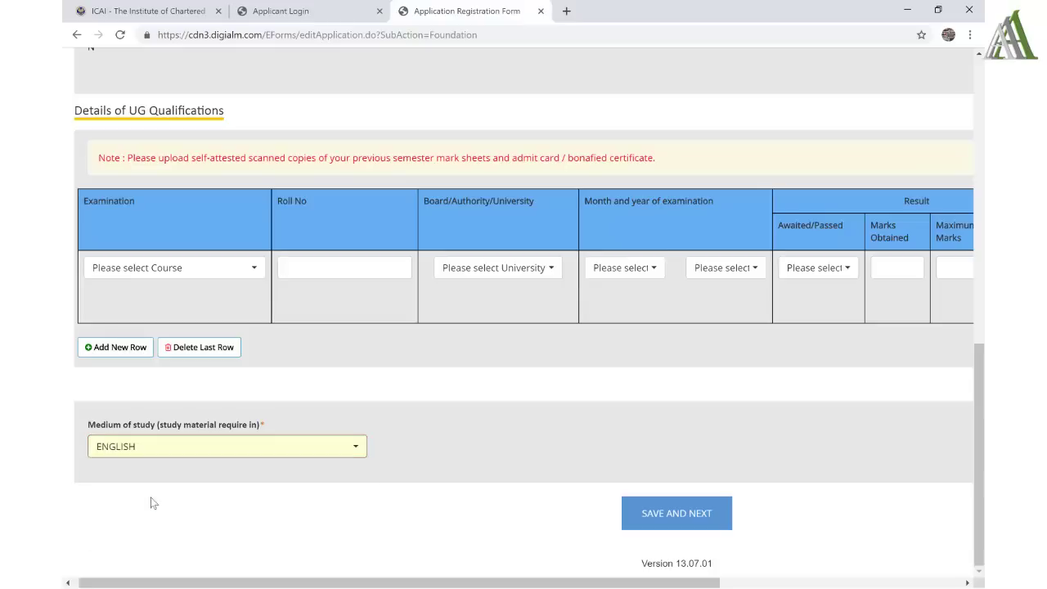
pyautogui.click(664, 520)
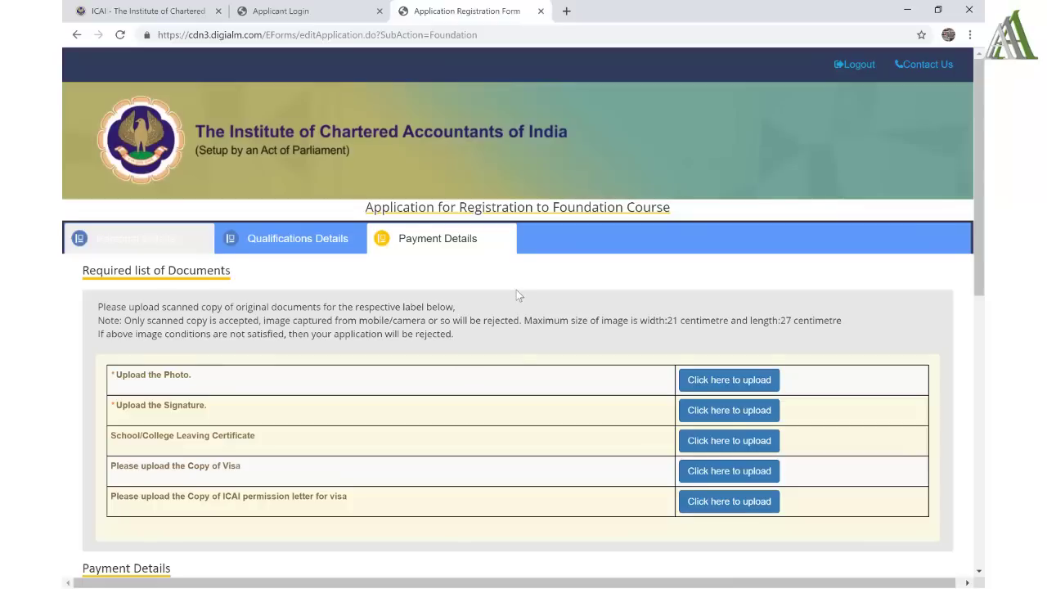
# - Upload Photo.jpeg as the applicant's photograph and close the upload dialog
pyautogui.scroll(-2, 516, 292)
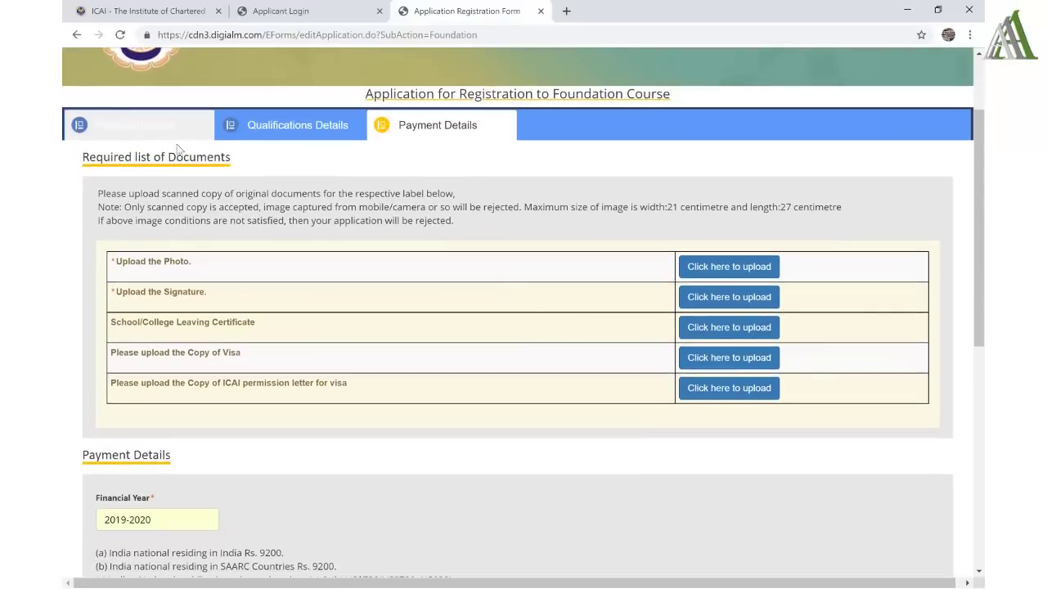
pyautogui.moveTo(85, 160); pyautogui.dragTo(237, 164)
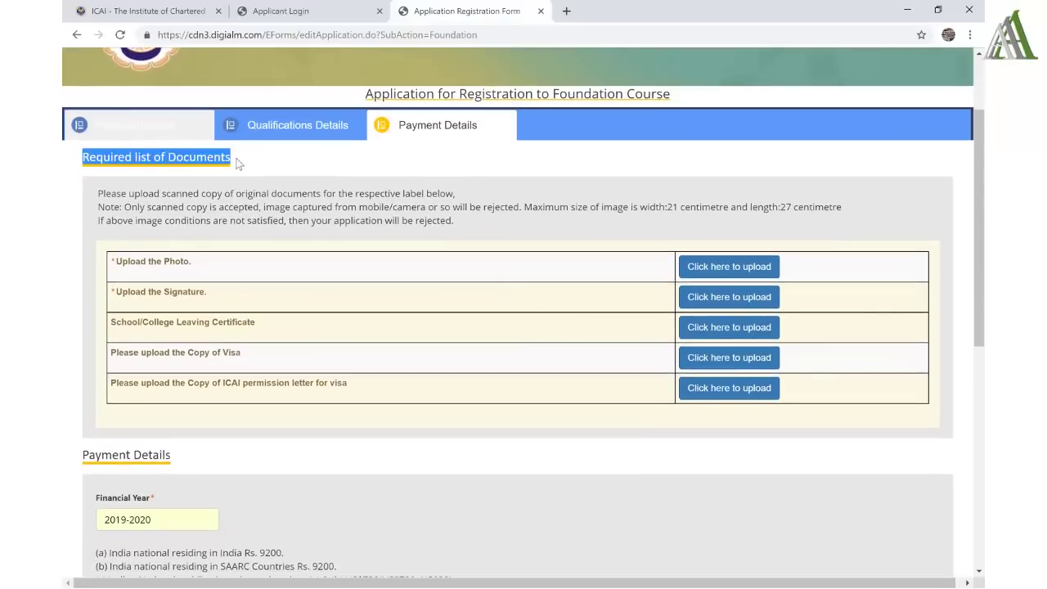
pyautogui.click(750, 266)
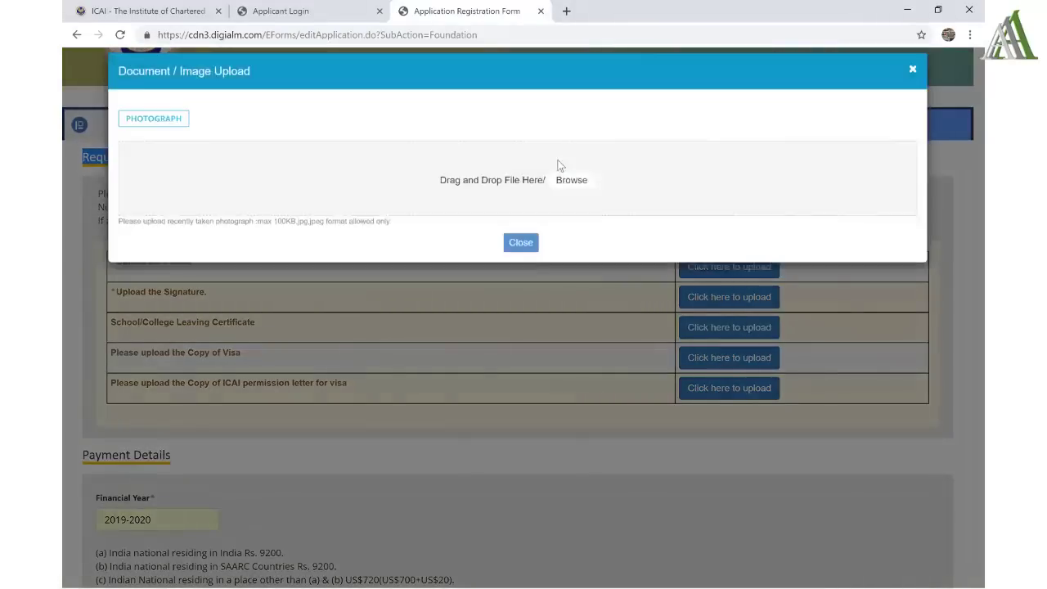
pyautogui.hotkey('alt', 'Tab')
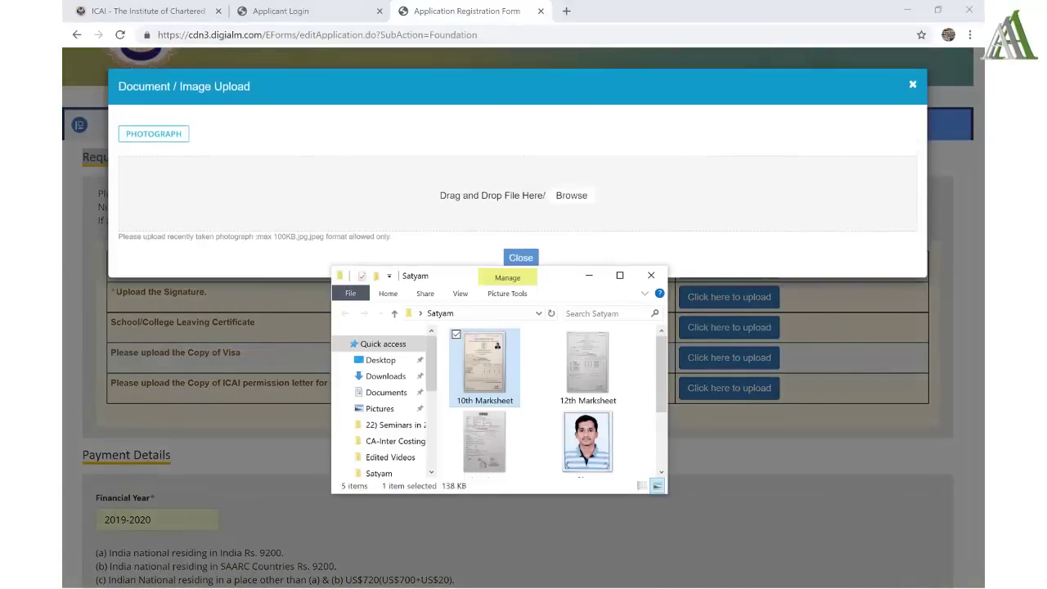
pyautogui.click(600, 454)
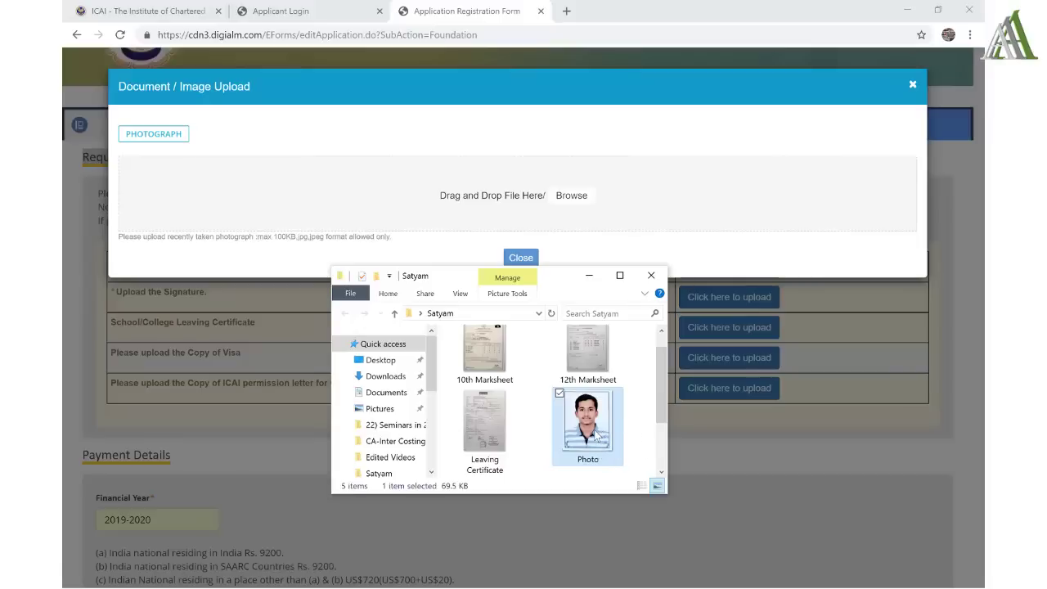
pyautogui.moveTo(598, 438); pyautogui.dragTo(475, 207)
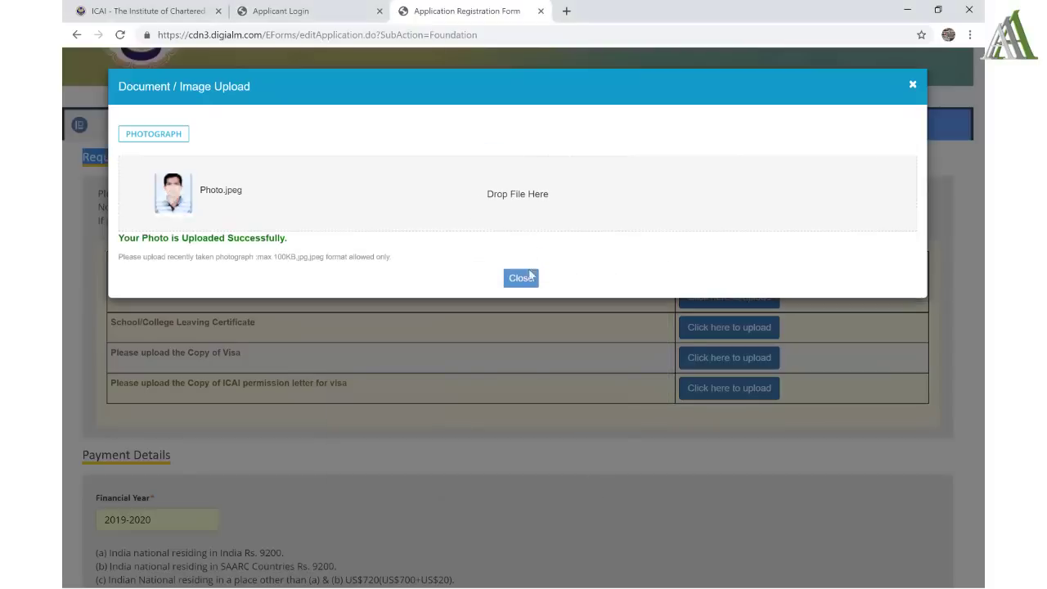
pyautogui.click(527, 282)
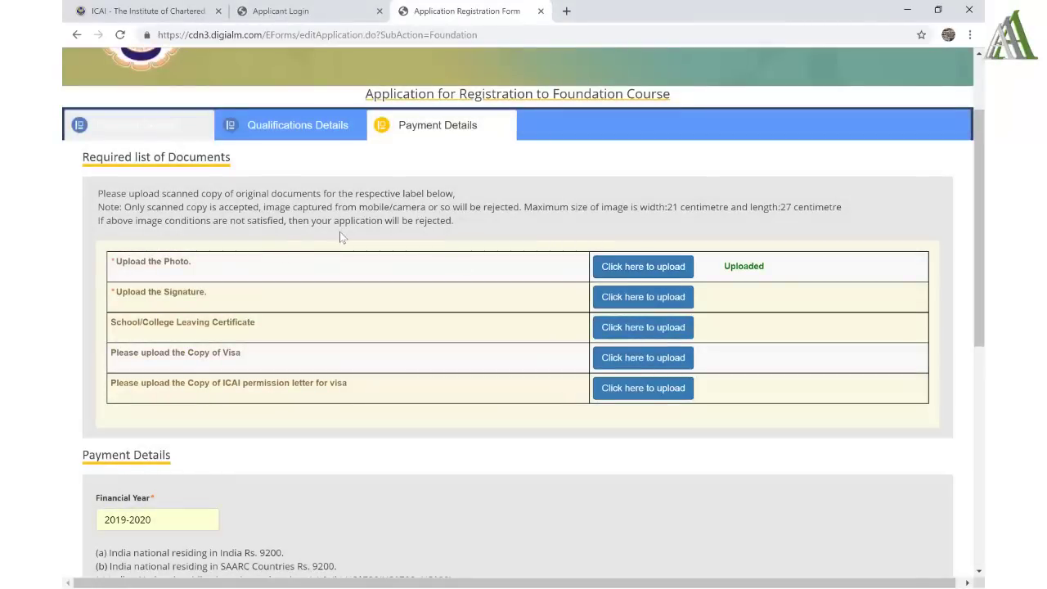
# - Upload Signature.jpeg to the Signature row and close the upload dialog
pyautogui.click(623, 291)
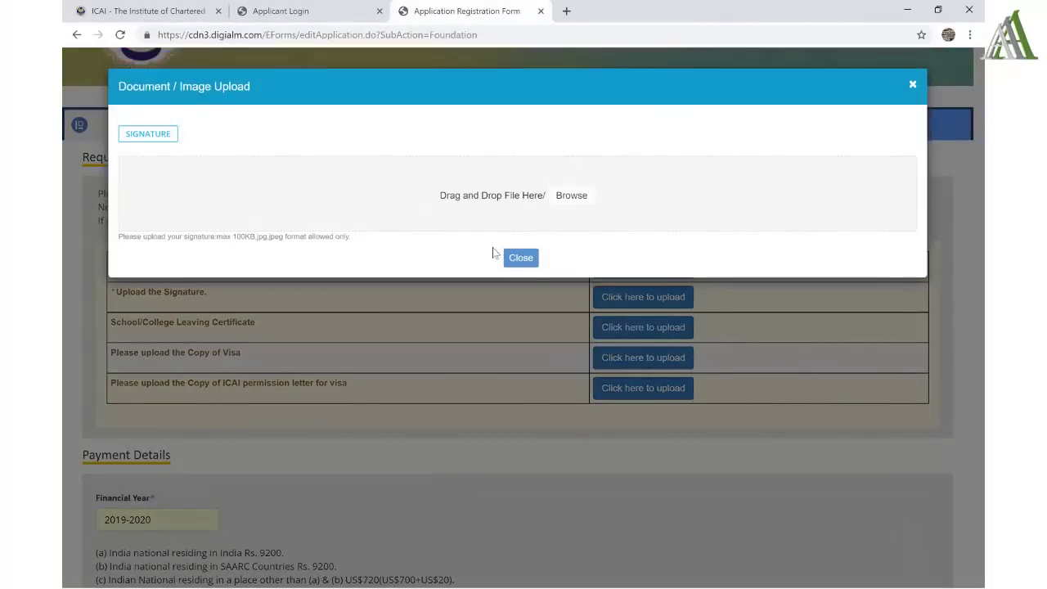
pyautogui.hotkey('alt', 'Tab')
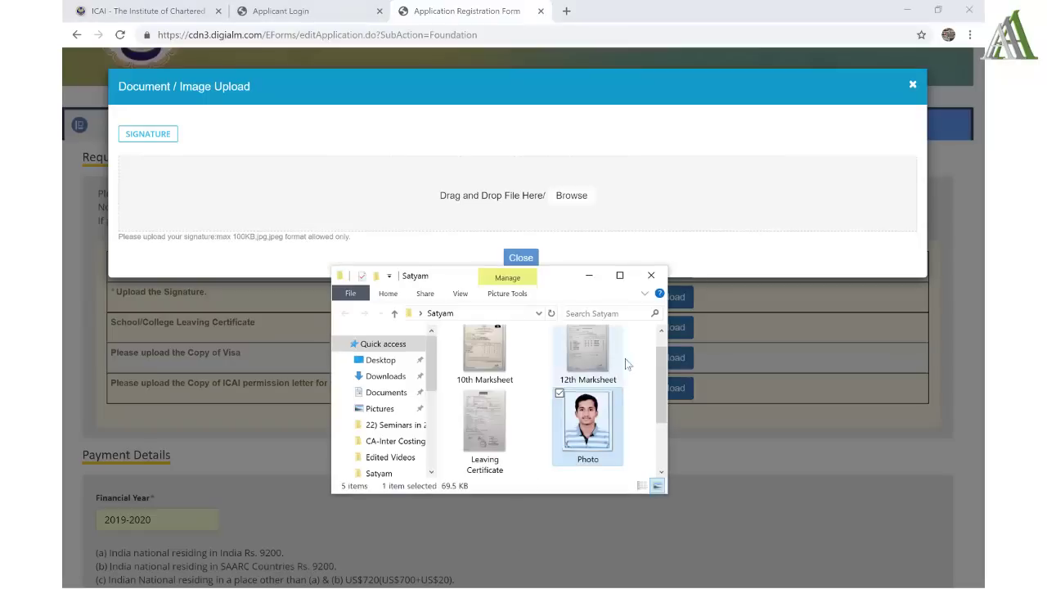
pyautogui.scroll(-1, 662, 418)
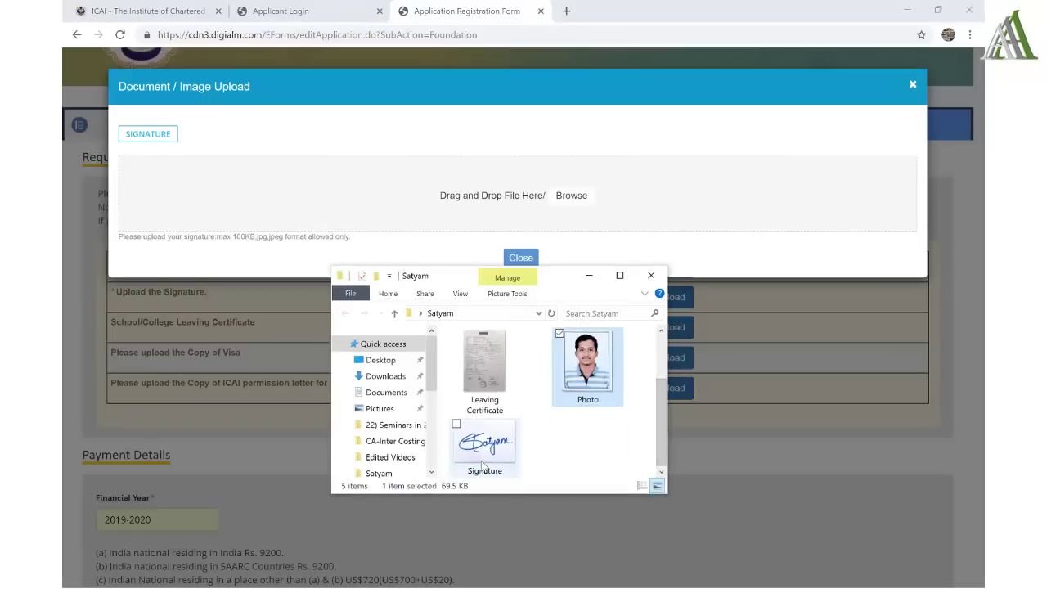
pyautogui.moveTo(485, 442); pyautogui.dragTo(468, 214)
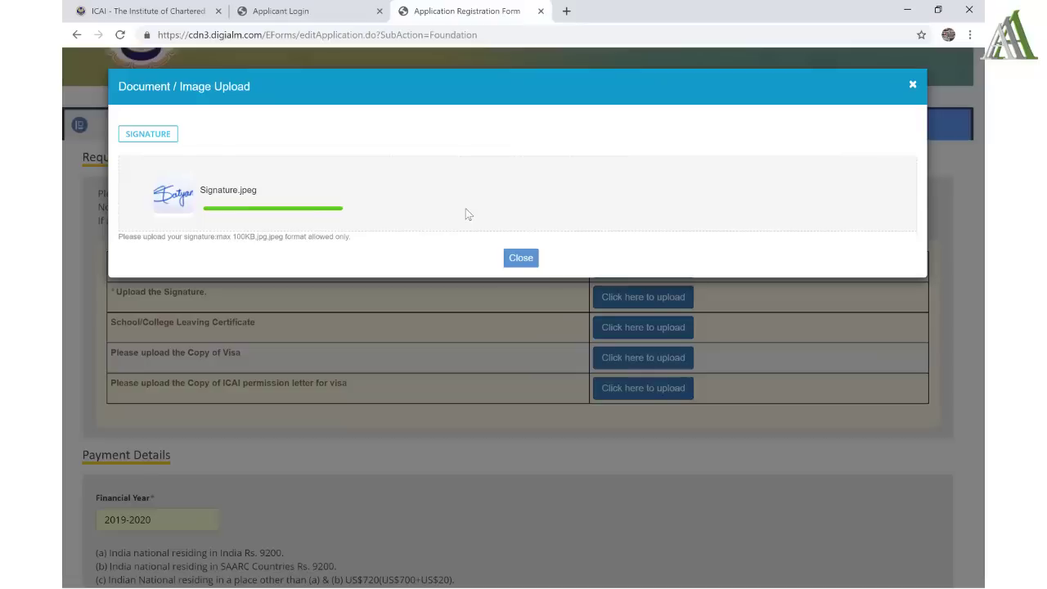
pyautogui.click(521, 279)
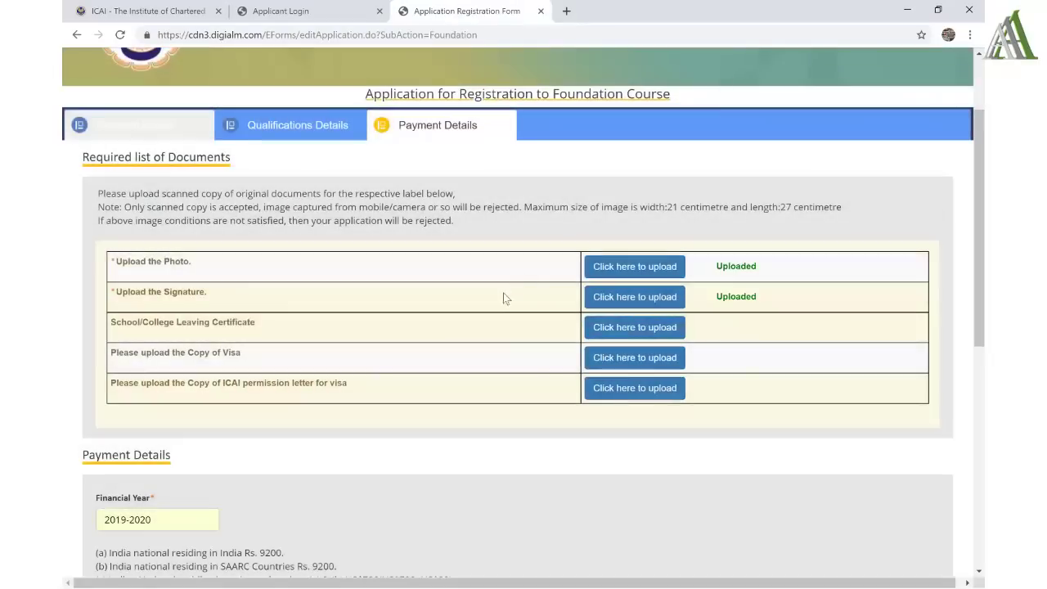
# - Upload the Leaving Certificate file to the School/College Leaving Certificate row
pyautogui.moveTo(121, 324); pyautogui.dragTo(257, 322)
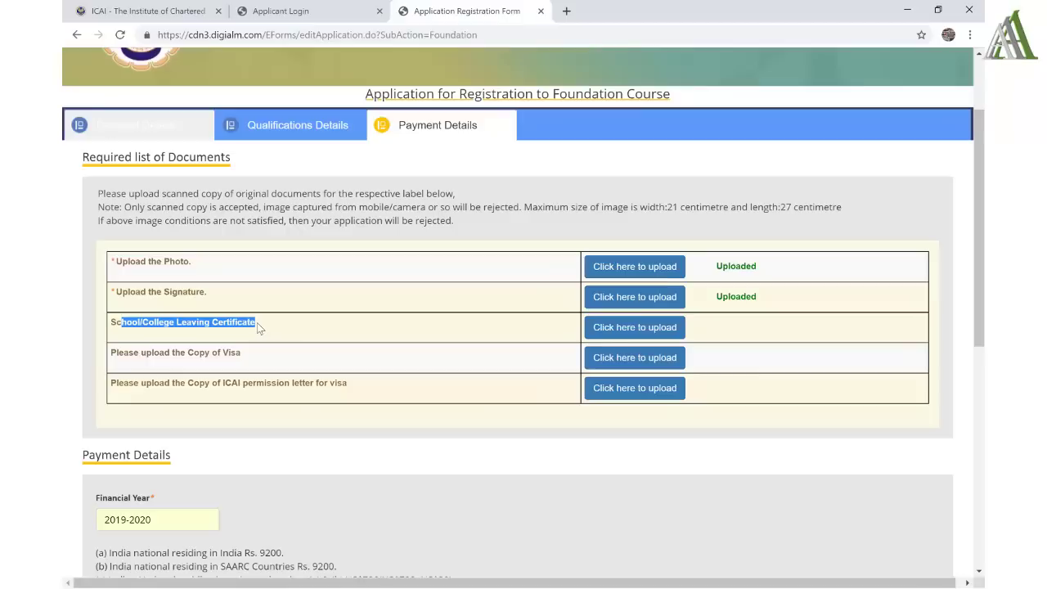
pyautogui.doubleClick(115, 322)
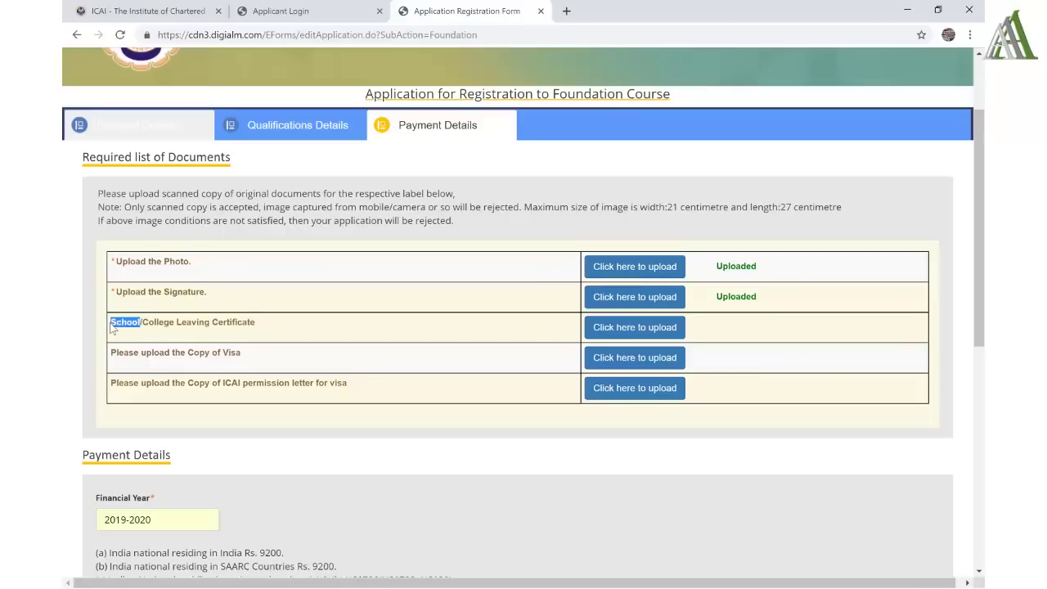
pyautogui.click(644, 328)
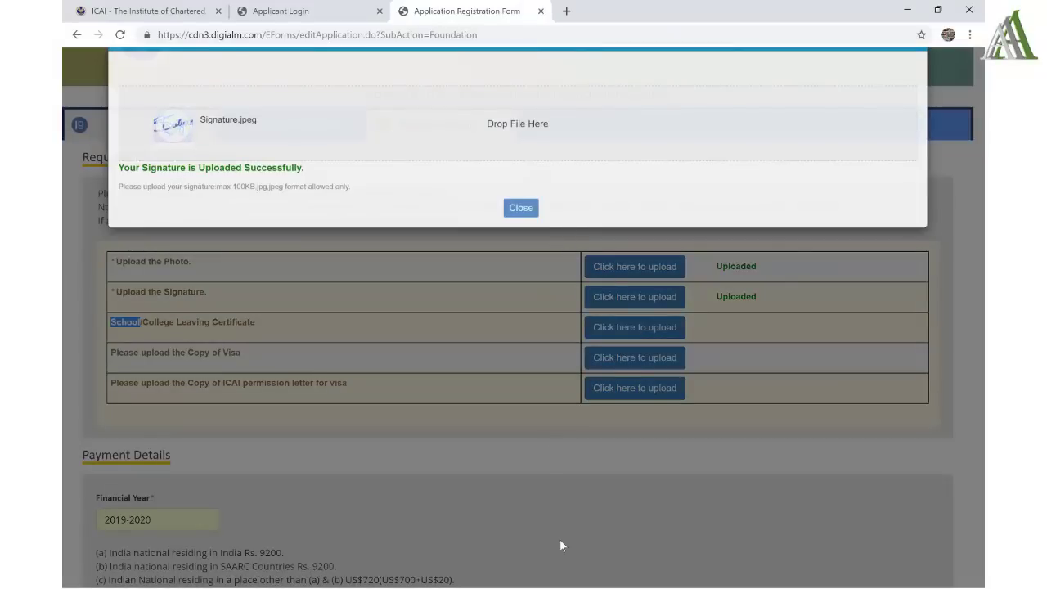
pyautogui.click(570, 196)
pyautogui.moveTo(485, 362); pyautogui.dragTo(475, 208)
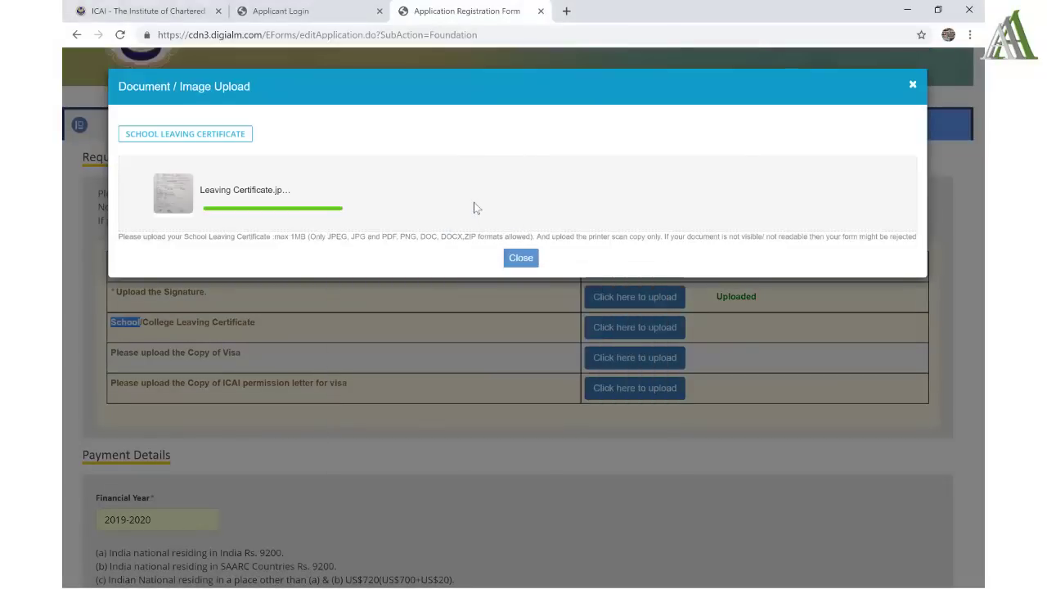
pyautogui.click(521, 279)
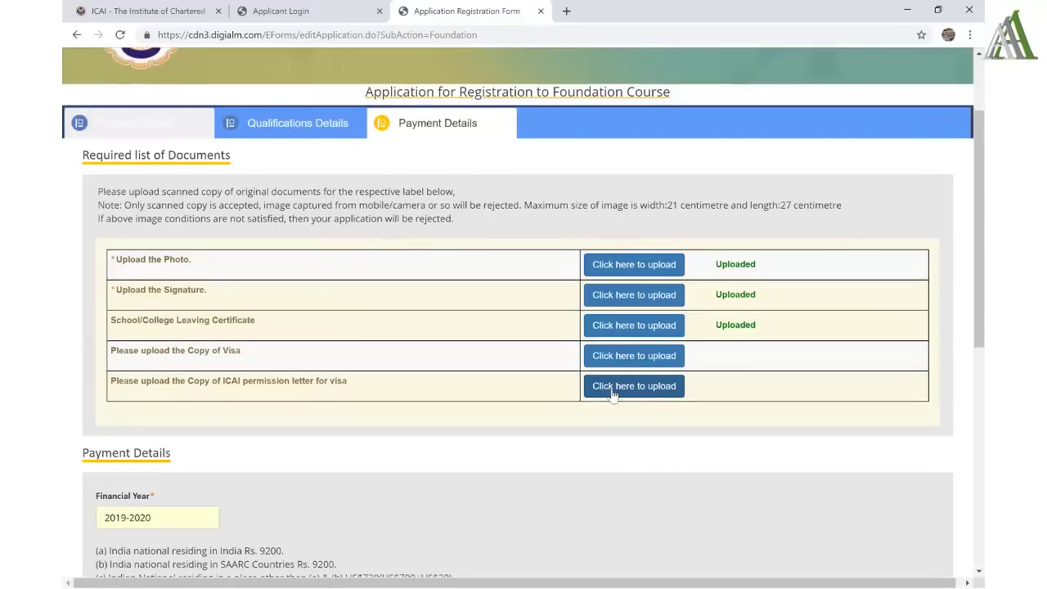
# - Review the fee table: Financial Year 2019-2020, India resident fees and the ₹9,200/- total
pyautogui.scroll(-2, 612, 395)
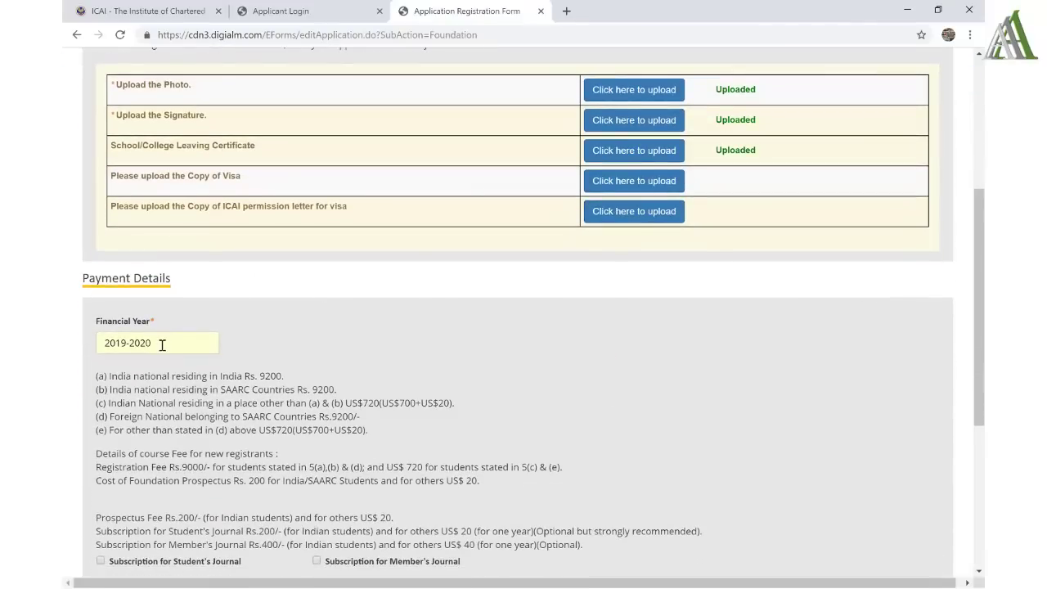
pyautogui.click(162, 344)
pyautogui.doubleClick(162, 345)
pyautogui.tripleClick(162, 344)
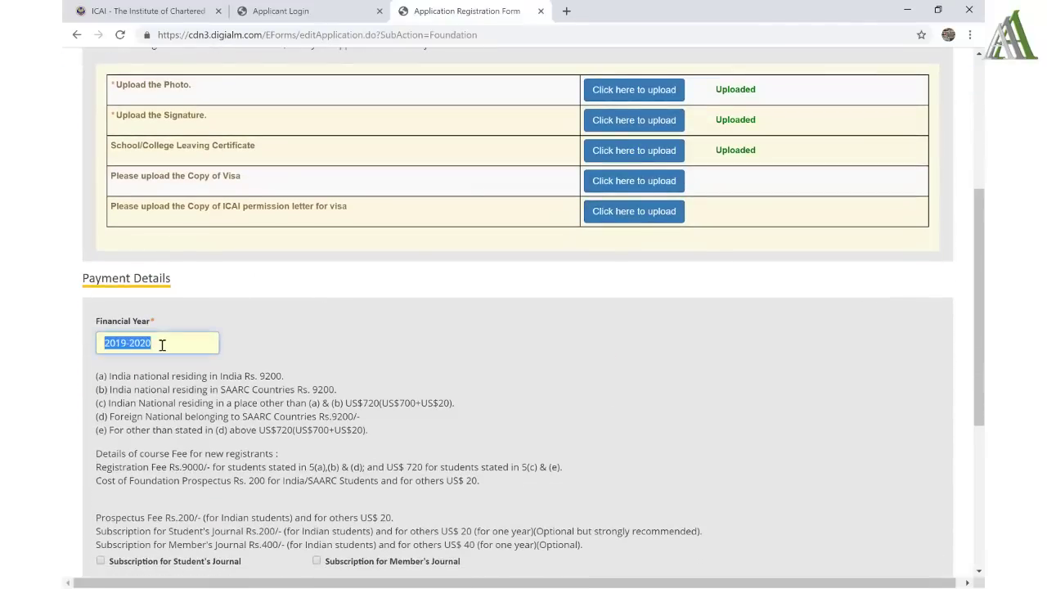
pyautogui.scroll(-2, 162, 345)
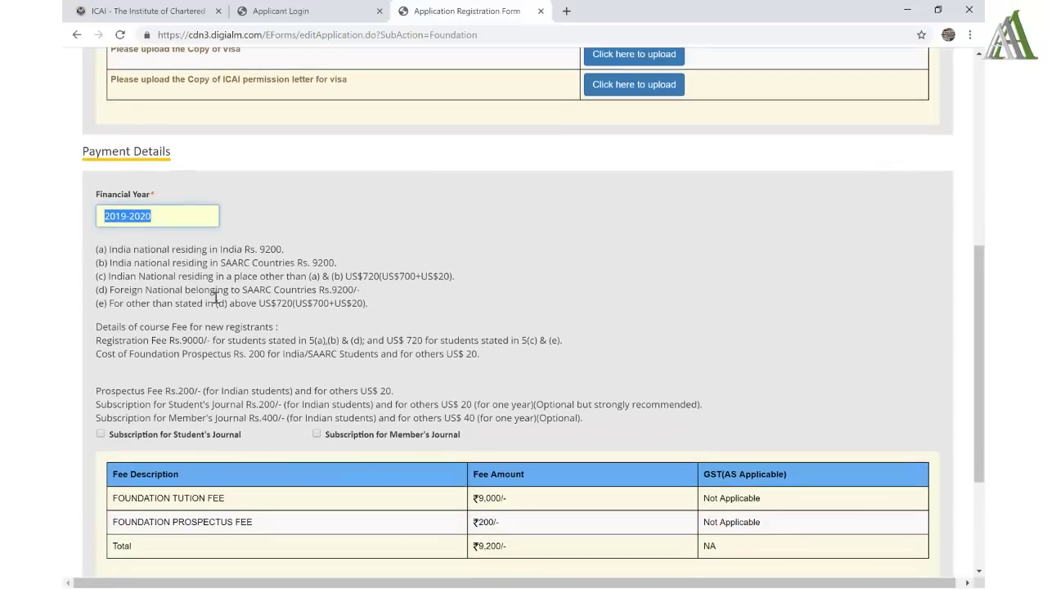
pyautogui.moveTo(117, 250); pyautogui.dragTo(289, 254)
pyautogui.scroll(-2, 287, 248)
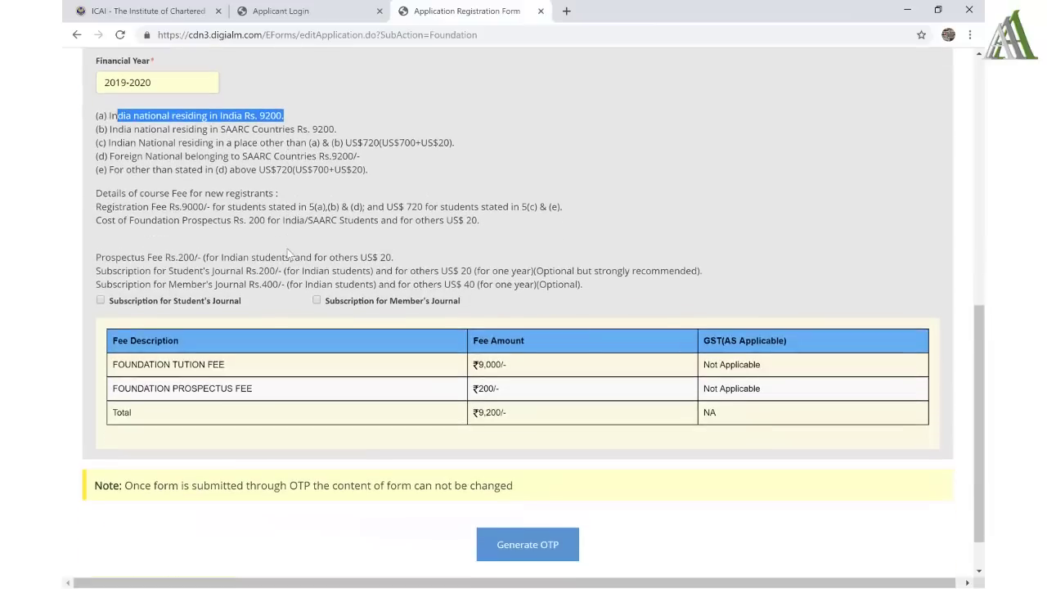
pyautogui.moveTo(172, 363); pyautogui.dragTo(320, 393)
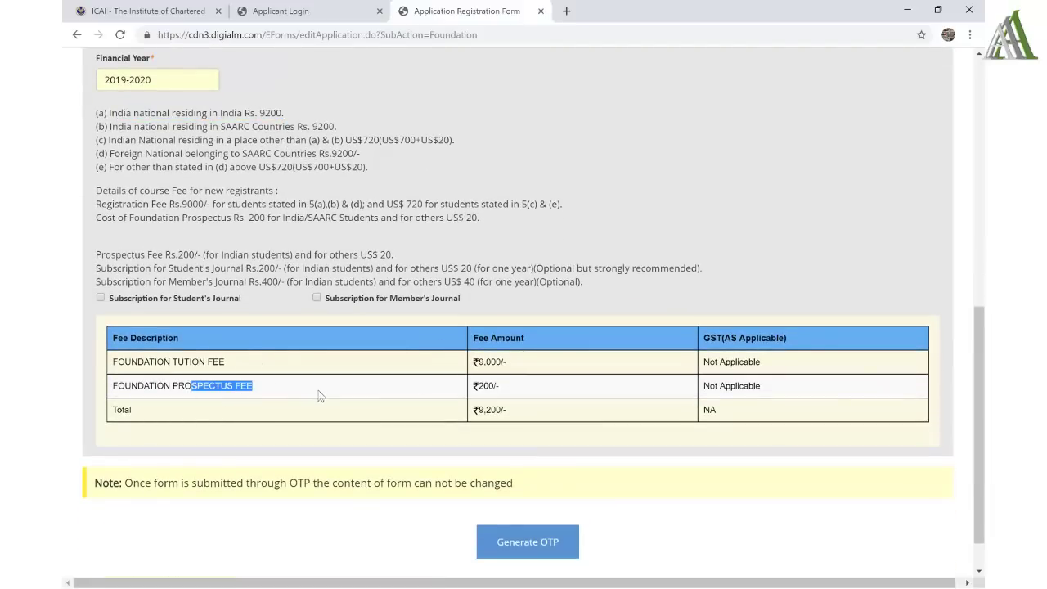
pyautogui.moveTo(514, 409); pyautogui.dragTo(444, 415)
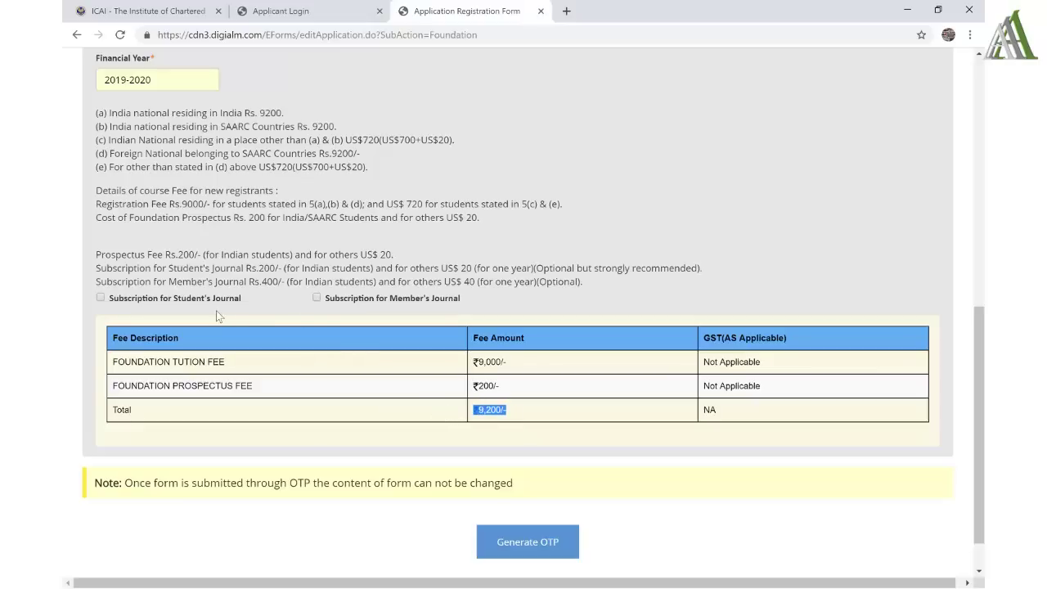
# - Tick Subscription for Student's Journal, adding ₹200/- and raising the total to ₹9,400/-
pyautogui.click(100, 298)
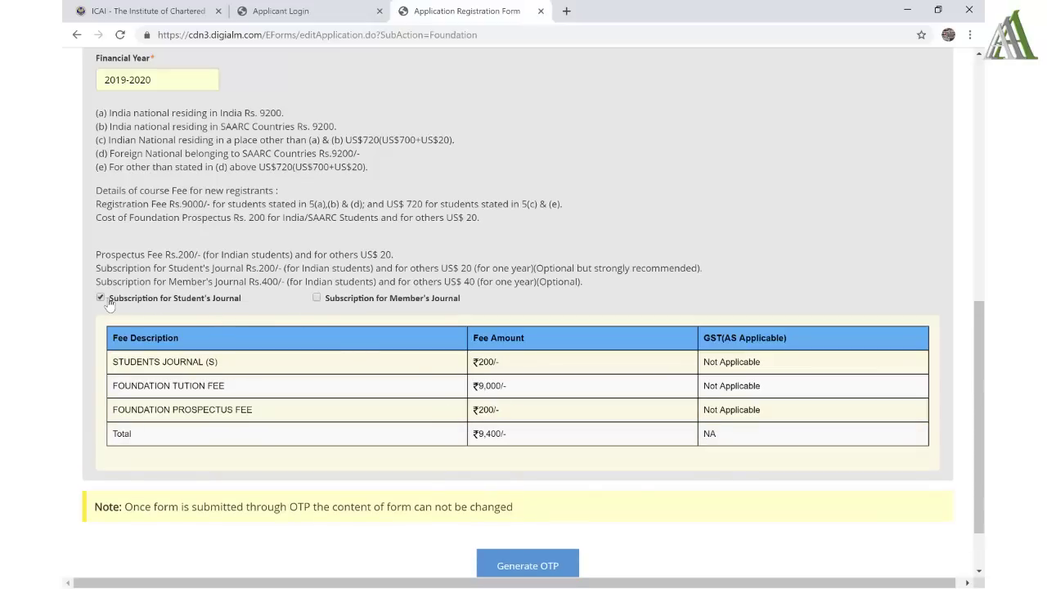
pyautogui.moveTo(108, 299); pyautogui.dragTo(246, 311)
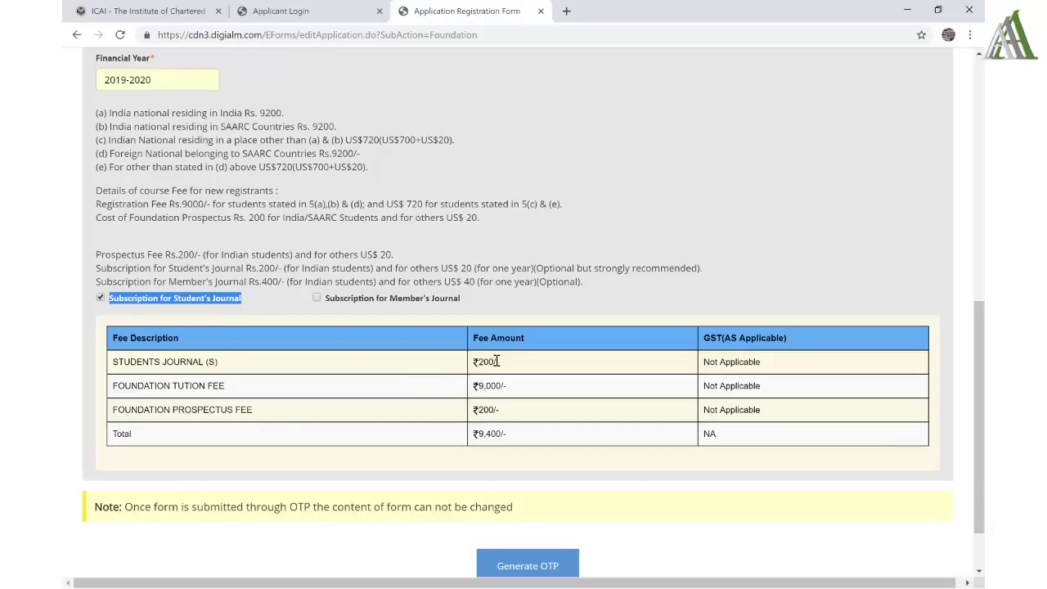
pyautogui.tripleClick(496, 360)
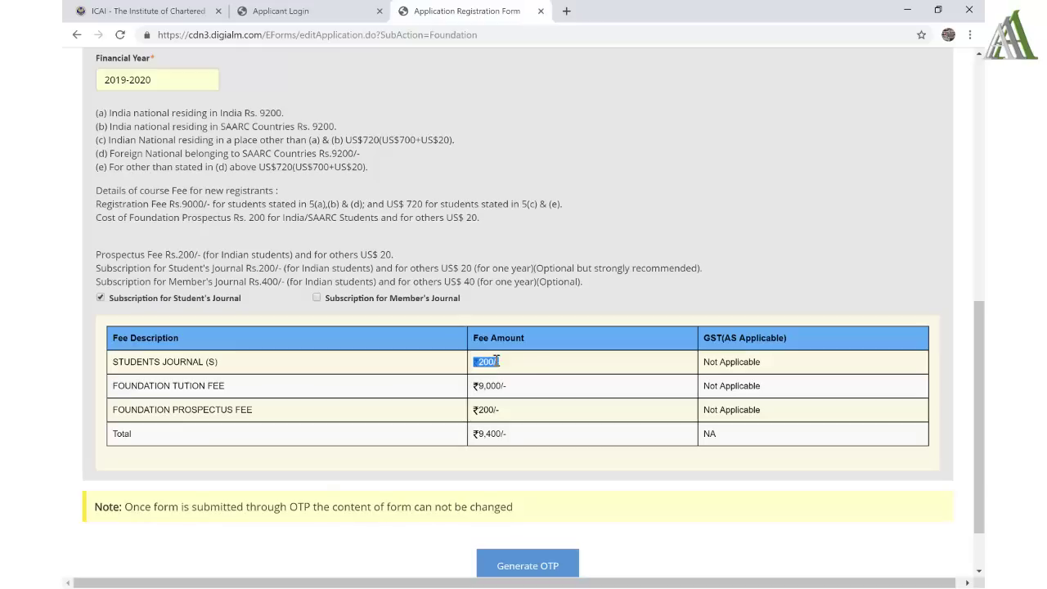
pyautogui.scroll(-1, 521, 468)
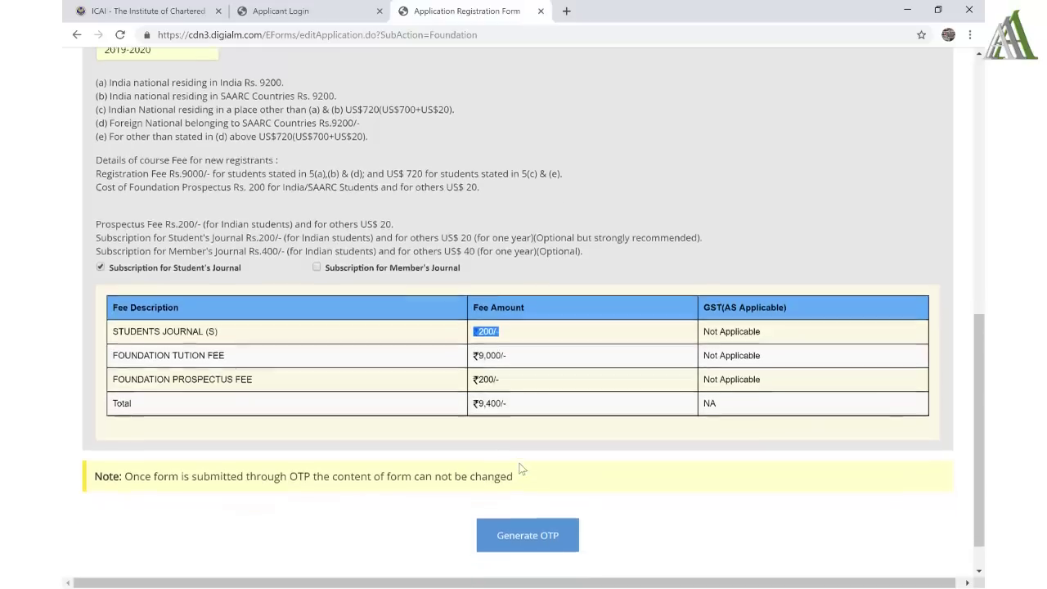
pyautogui.scroll(-1, 521, 468)
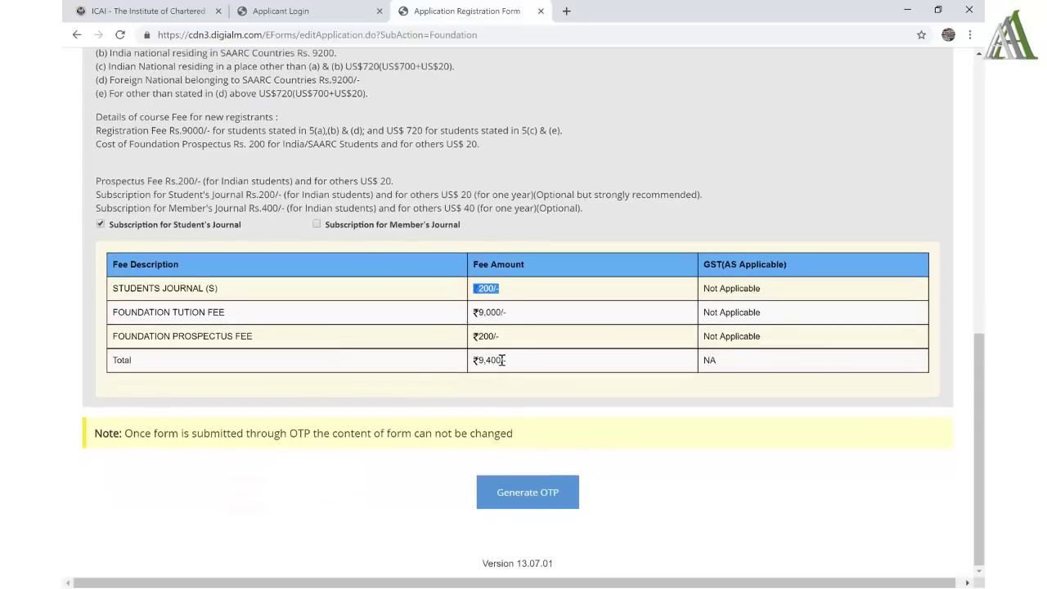
pyautogui.moveTo(502, 360); pyautogui.dragTo(476, 368)
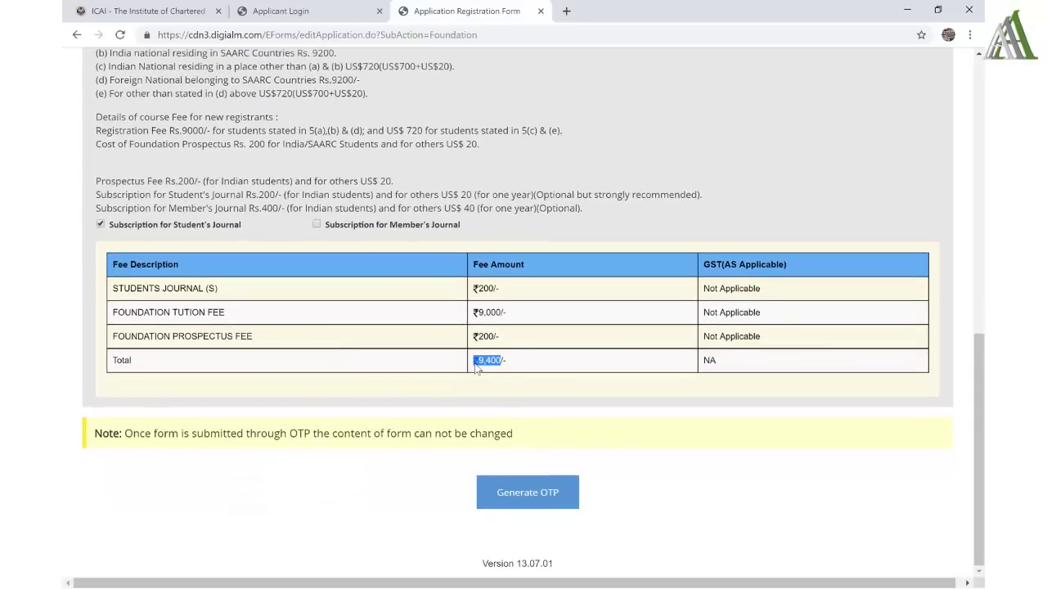
# - Request a one-time password by solving the captcha and acknowledge the OTP-sent message
pyautogui.click(527, 508)
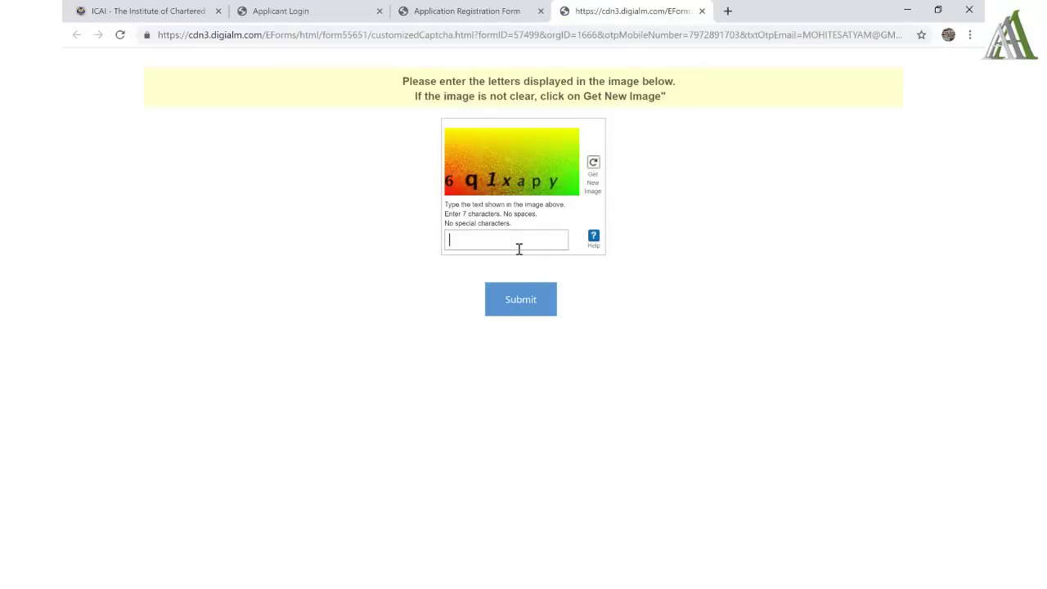
pyautogui.click(519, 249)
pyautogui.write('6q1xapy')
pyautogui.click(525, 302)
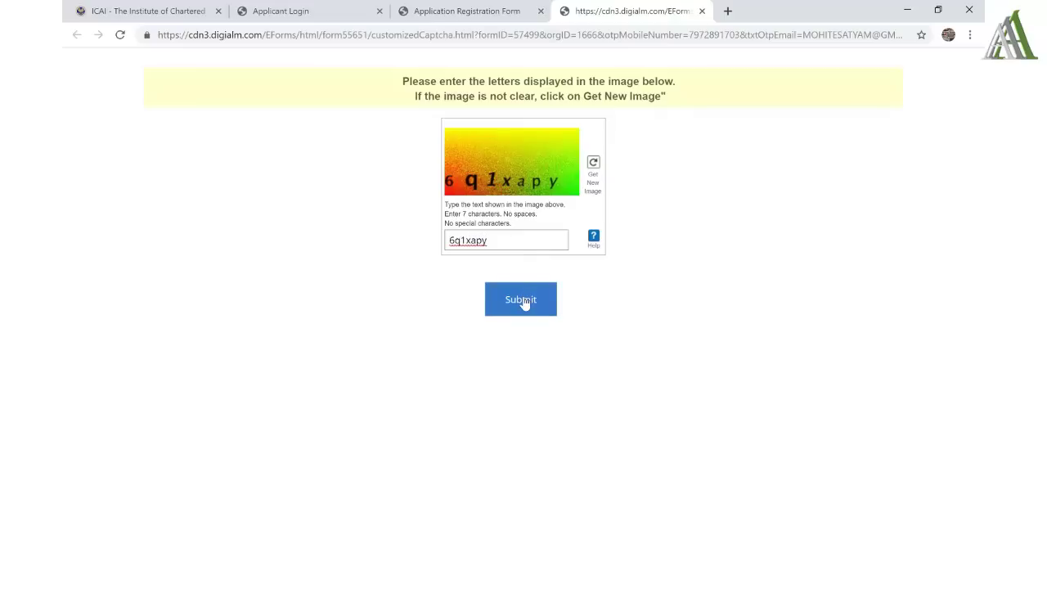
pyautogui.click(524, 301)
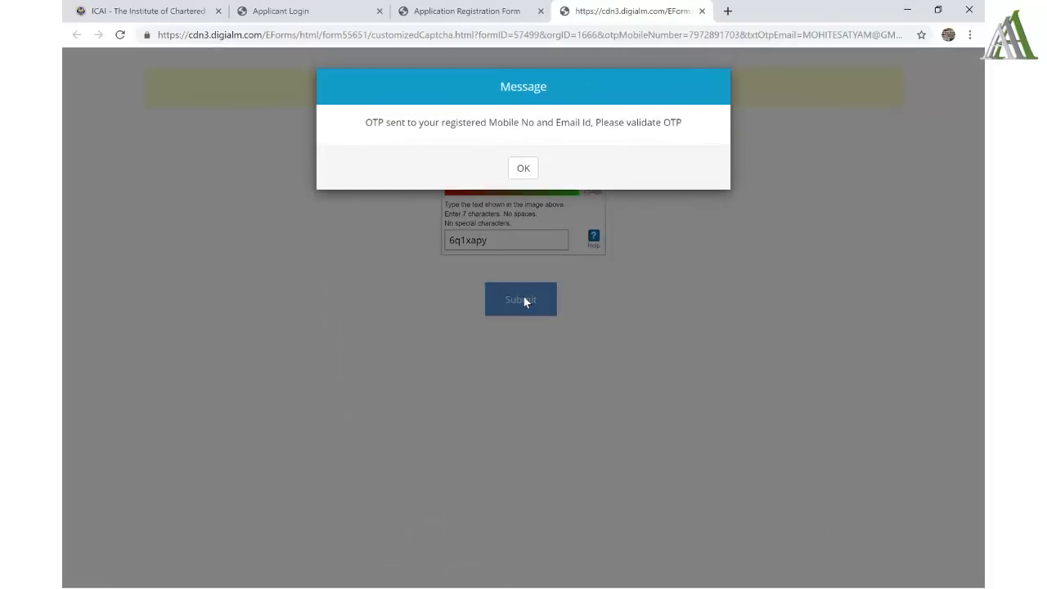
pyautogui.click(524, 168)
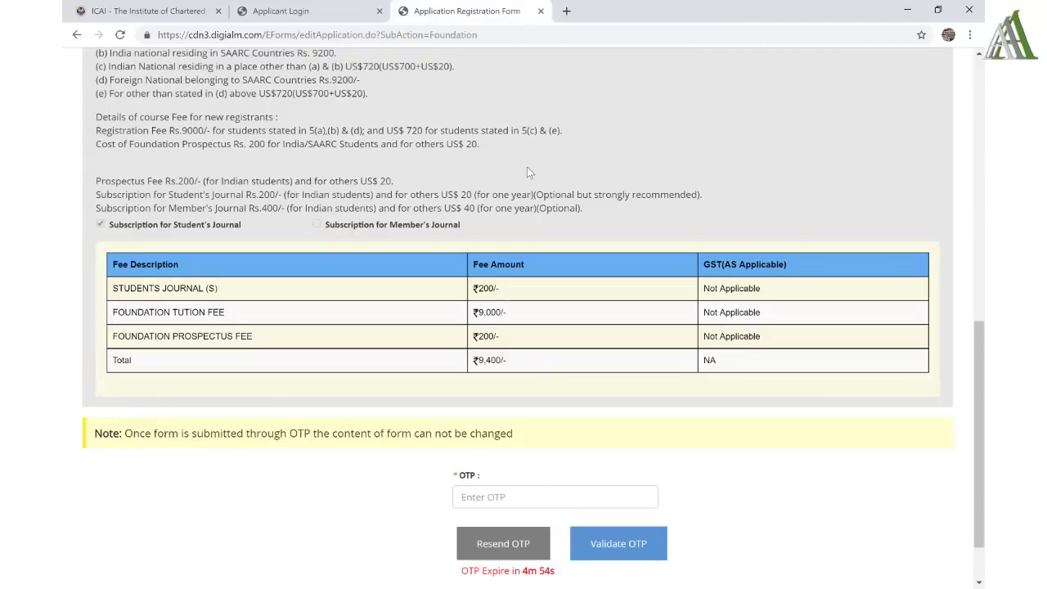
# - Enter the received OTP, validate it and dismiss the confirmation message
pyautogui.click(507, 496)
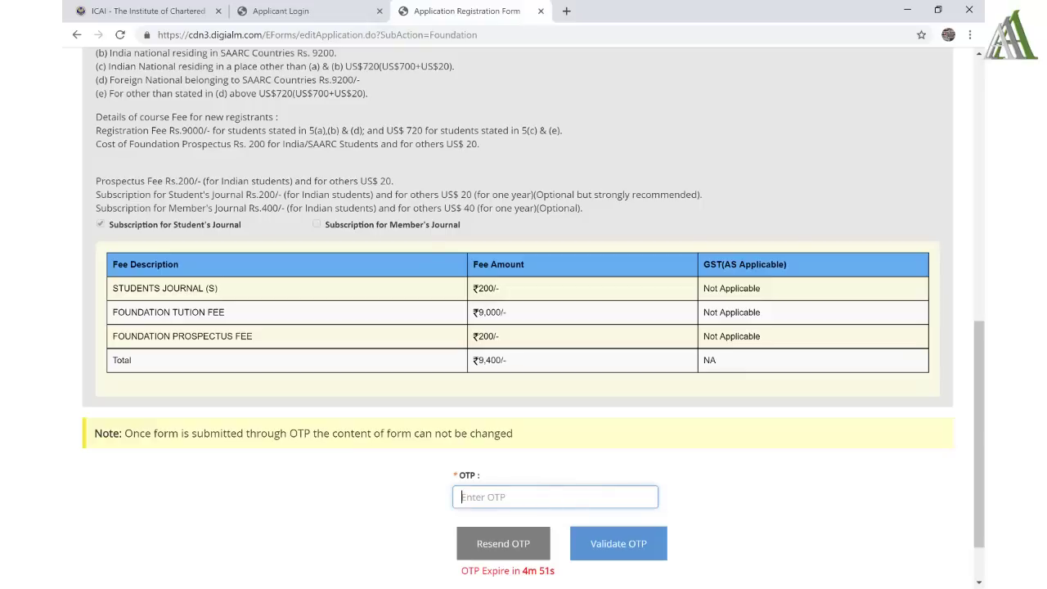
pyautogui.write('••••••')
pyautogui.click(618, 543)
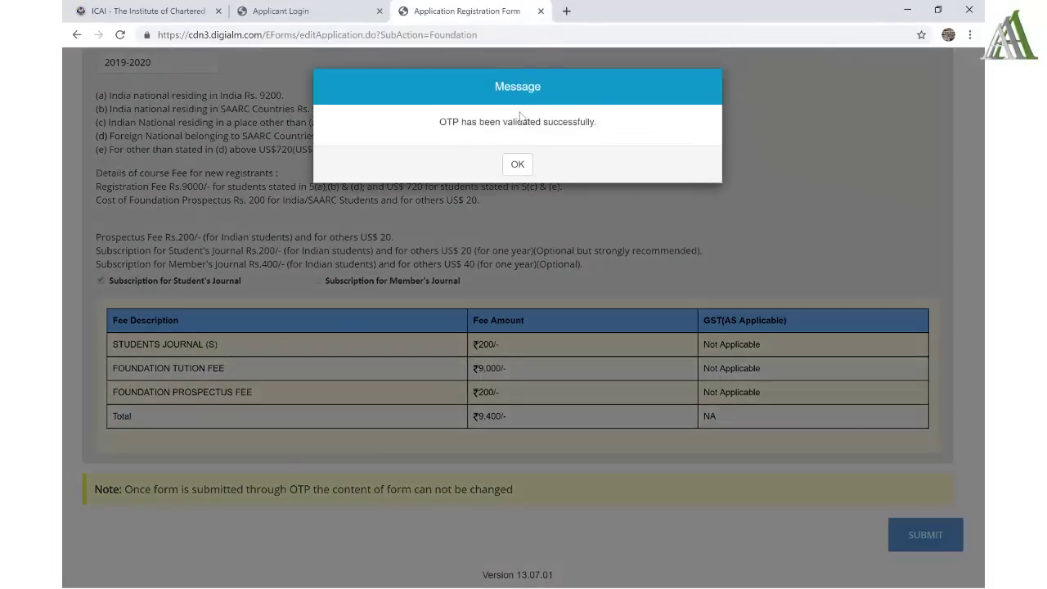
pyautogui.click(518, 164)
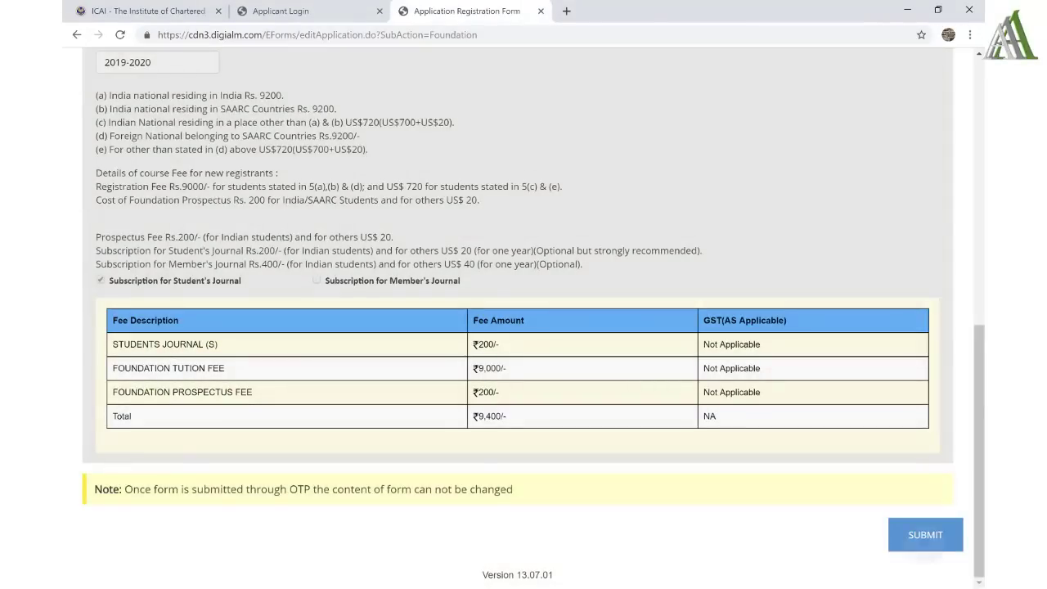
# - Confirm submission and pay ₹9,400 by credit card, entering card number, expiry and CVV
pyautogui.press('Return')
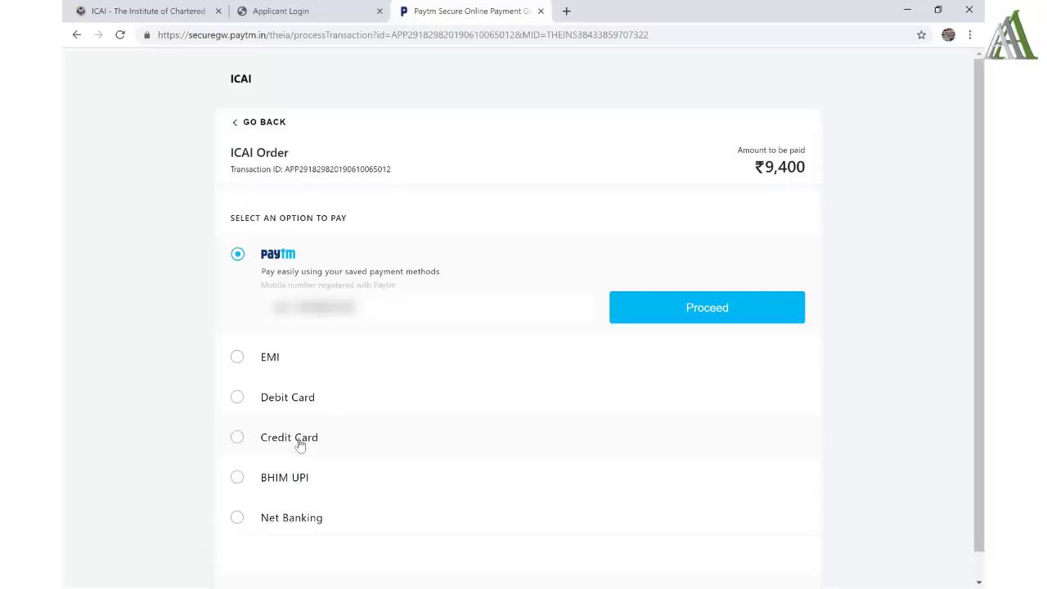
pyautogui.click(300, 442)
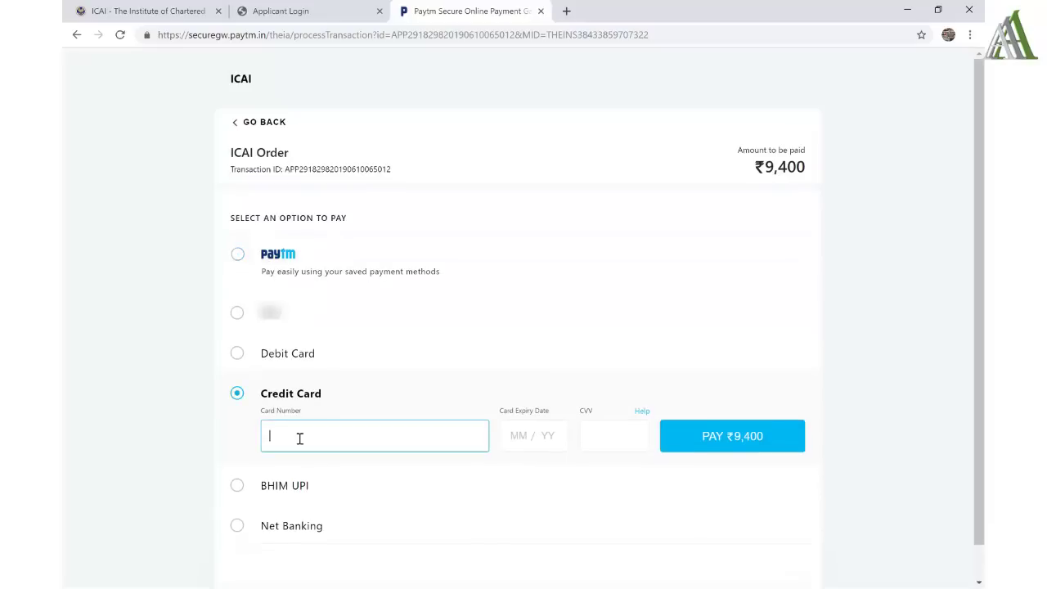
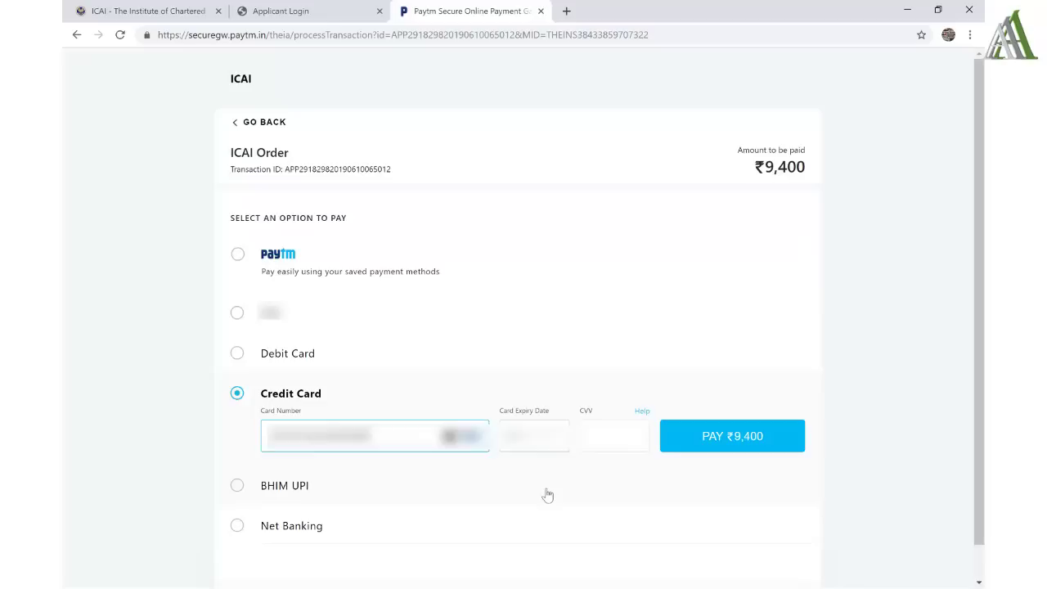
pyautogui.write('1225')
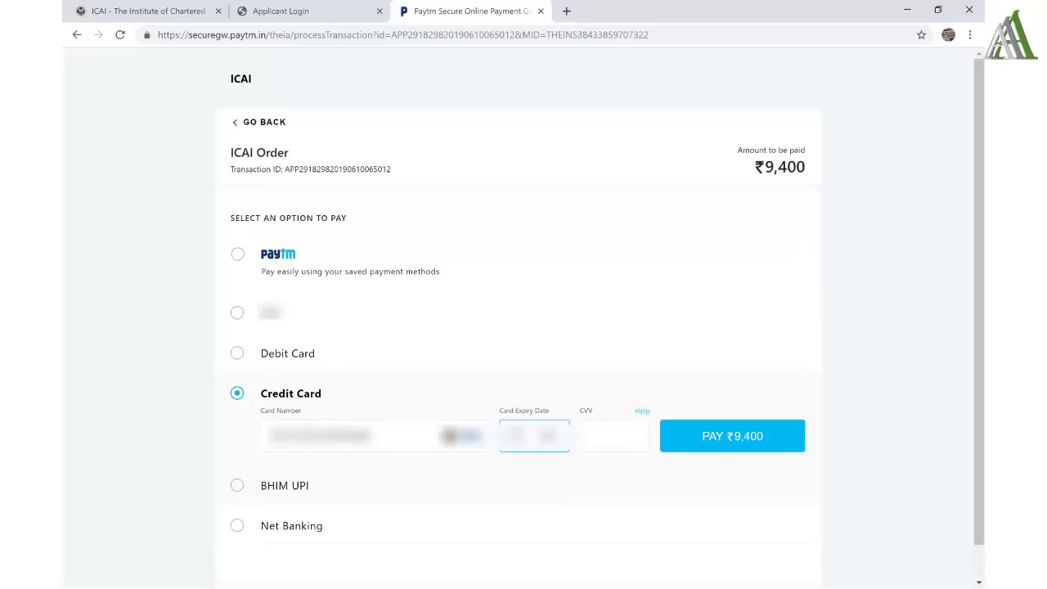
pyautogui.press('Tab')
pyautogui.press('Return')
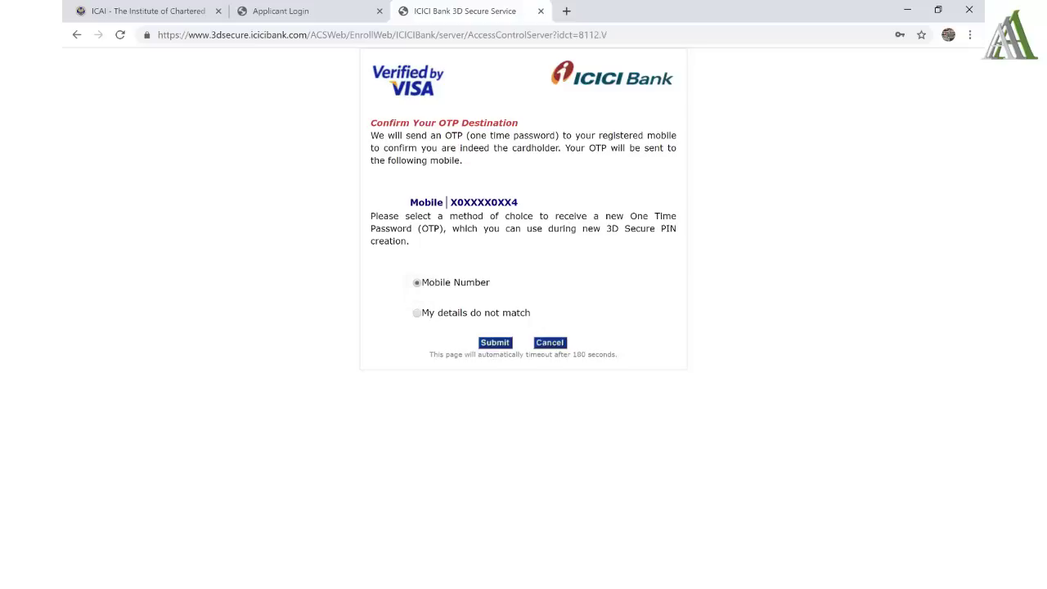
# - Send the bank OTP to the registered mobile and enter it to authorise the Rs 9400 charge
pyautogui.press('Return')
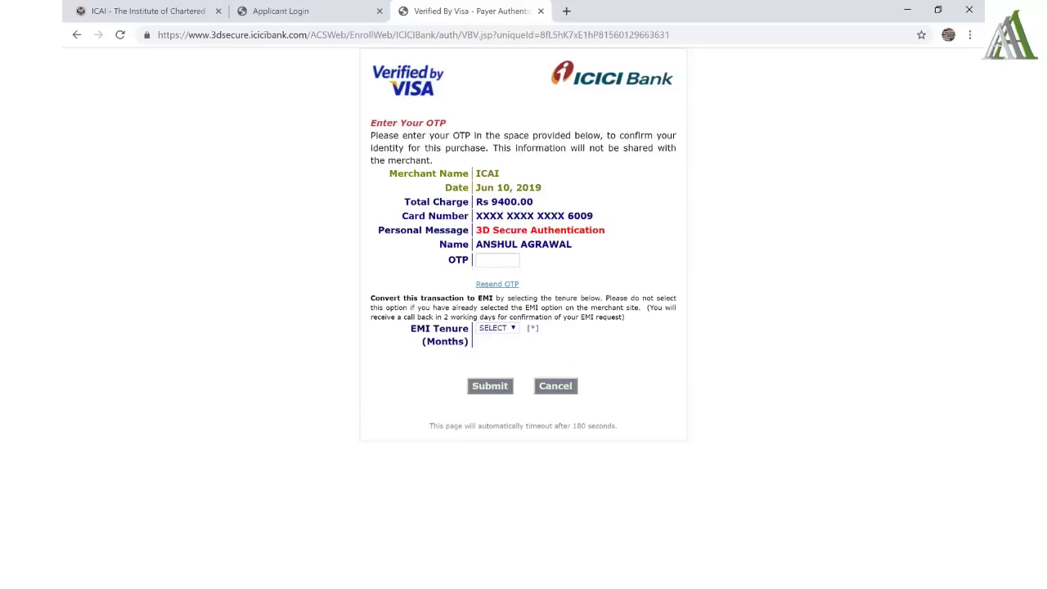
pyautogui.click(497, 275)
pyautogui.write('••')
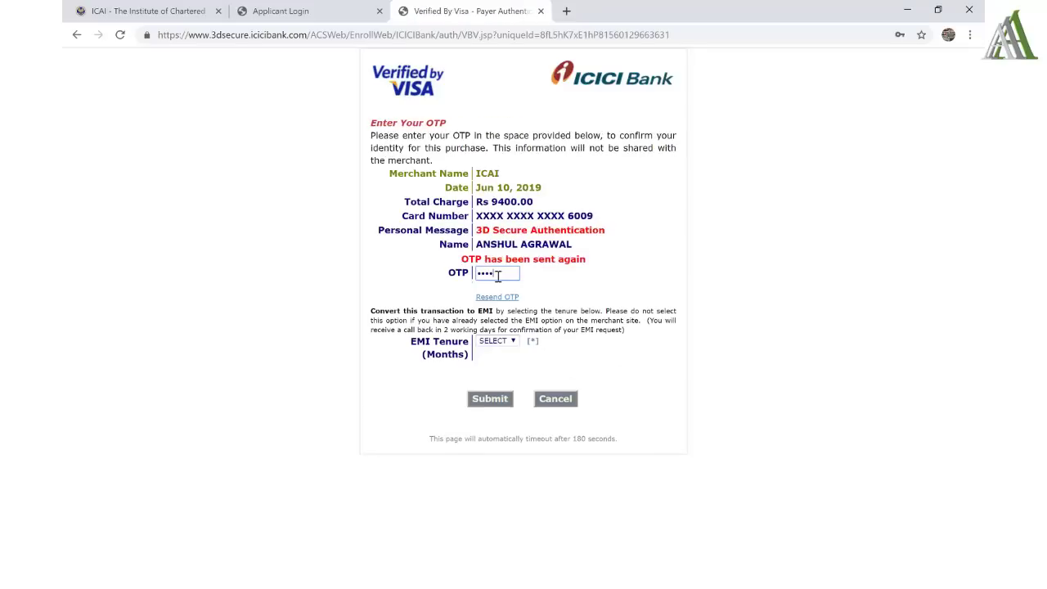
pyautogui.write('••••')
pyautogui.press('Return')
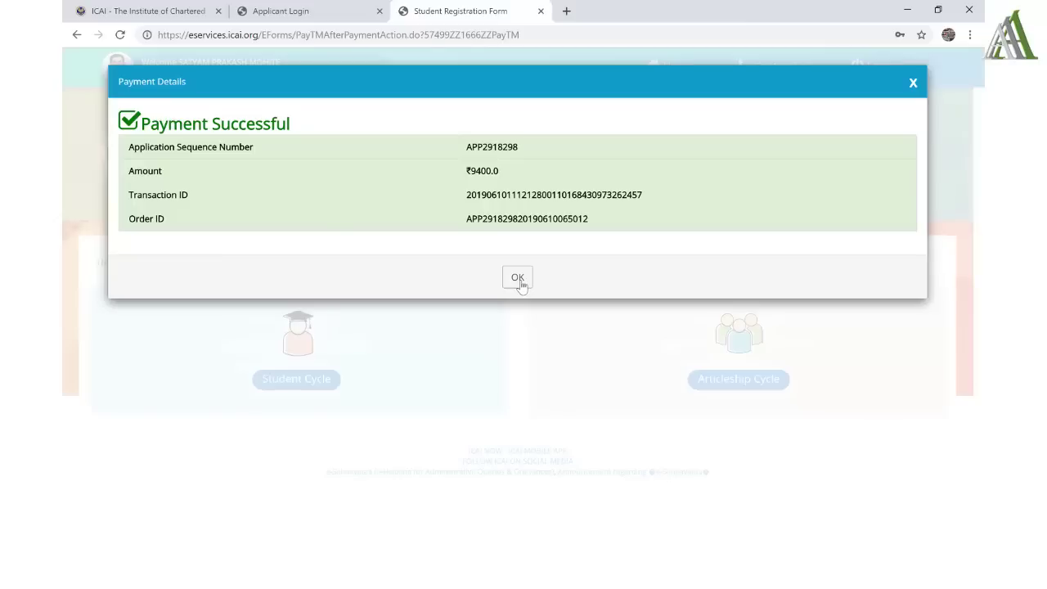
# - Dismiss the Payment Successful message and open the Student Cycle application details, selecting the application number
pyautogui.click(518, 279)
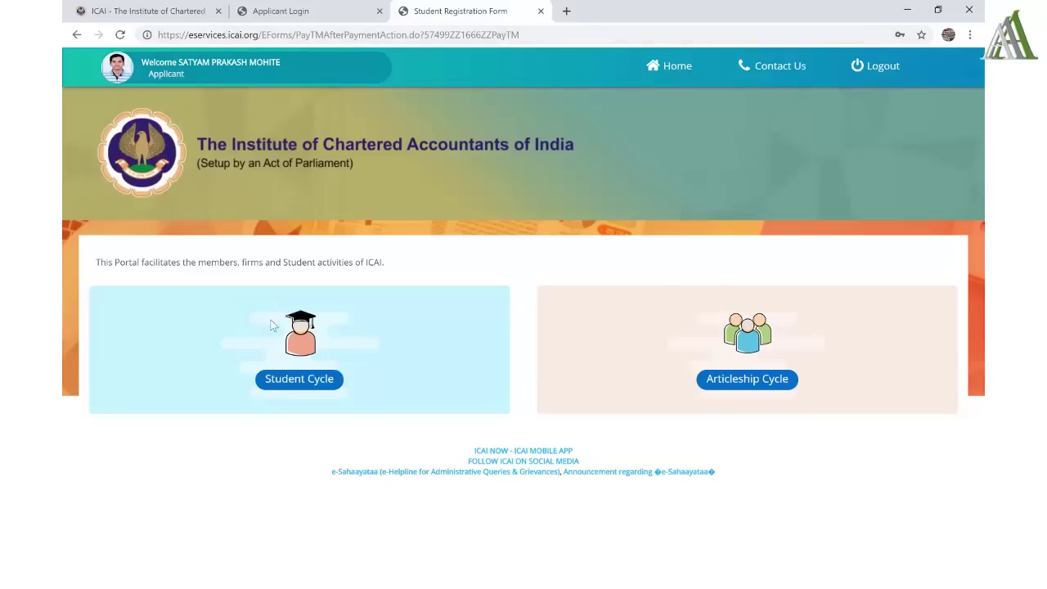
pyautogui.click(304, 384)
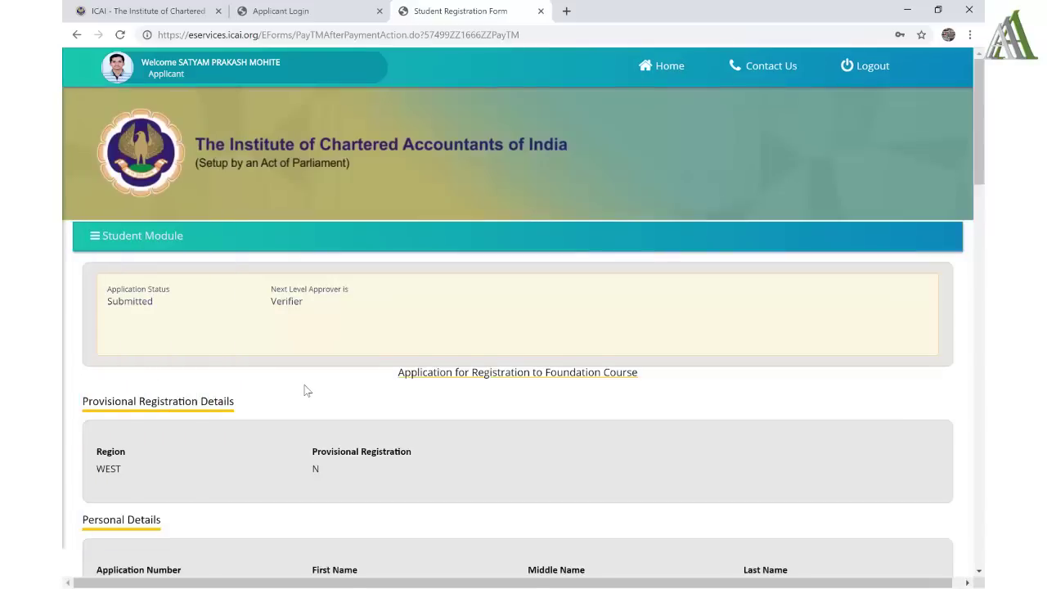
pyautogui.scroll(-3, 304, 390)
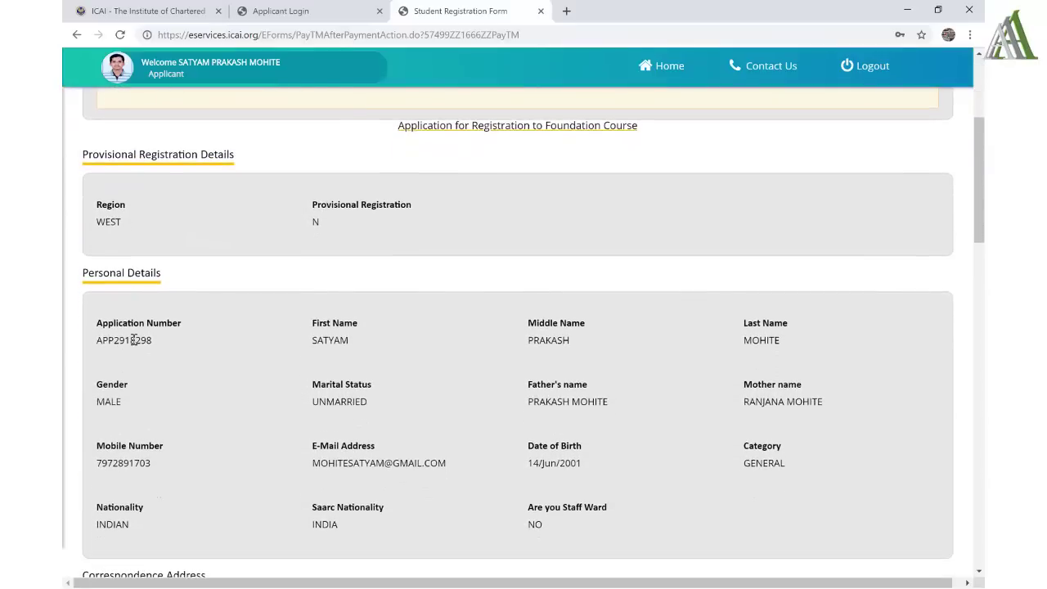
pyautogui.doubleClick(133, 340)
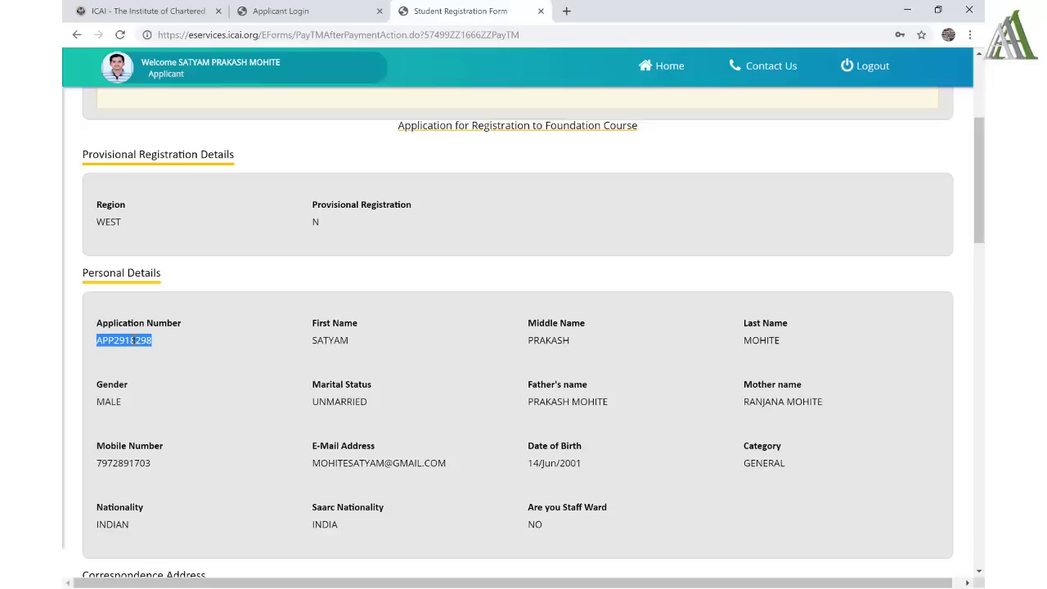
# - Review the rest of the Foundation application details, then log out to the Applicant Login page
pyautogui.scroll(-1, 229, 428)
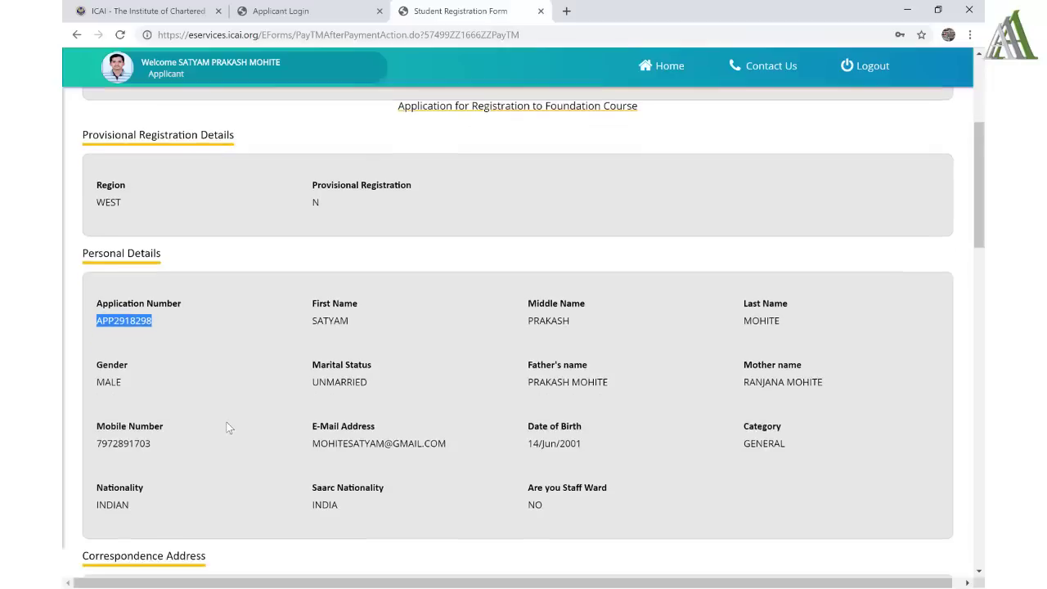
pyautogui.scroll(-2, 229, 428)
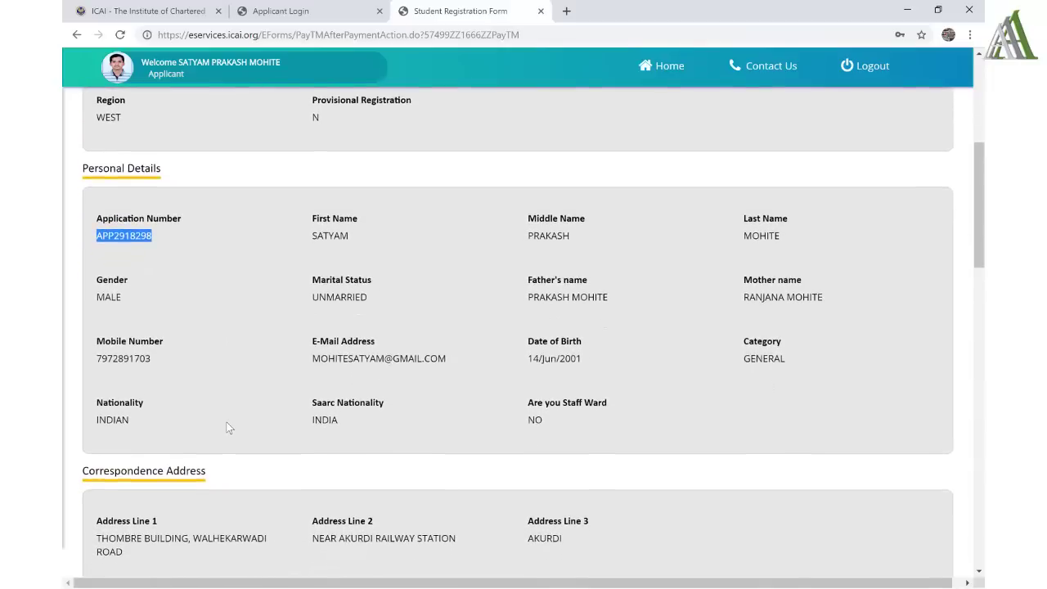
pyautogui.scroll(-3, 229, 428)
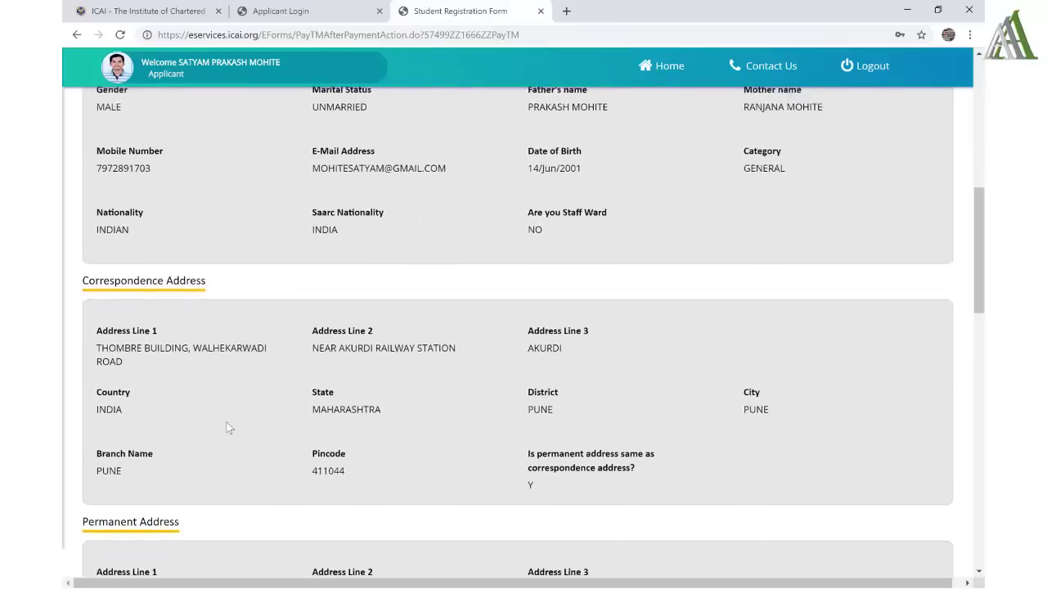
pyautogui.scroll(-4, 229, 427)
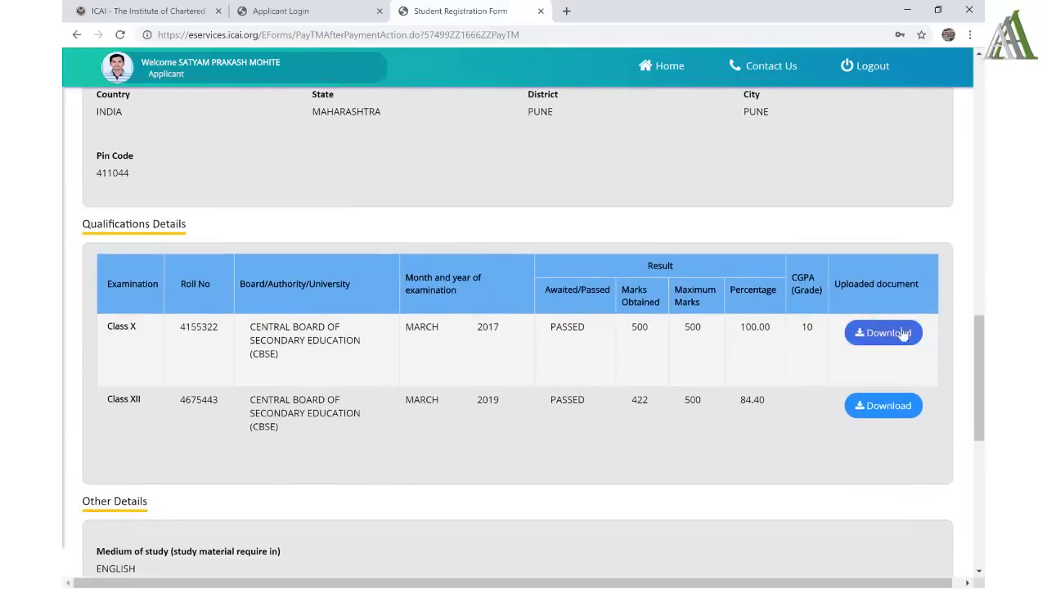
pyautogui.scroll(-1, 790, 429)
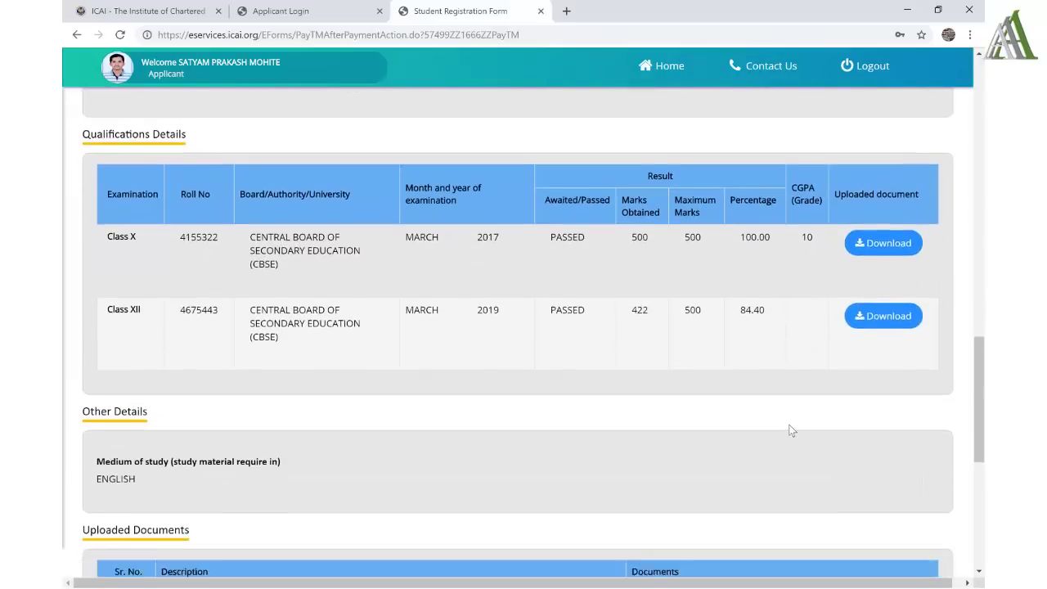
pyautogui.scroll(-3, 790, 429)
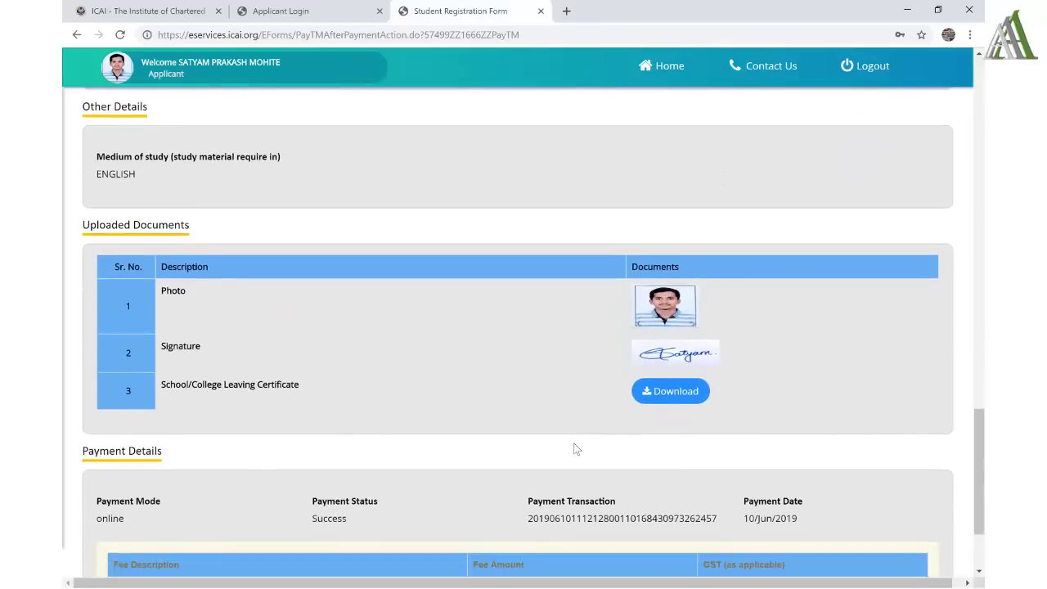
pyautogui.scroll(-2, 574, 444)
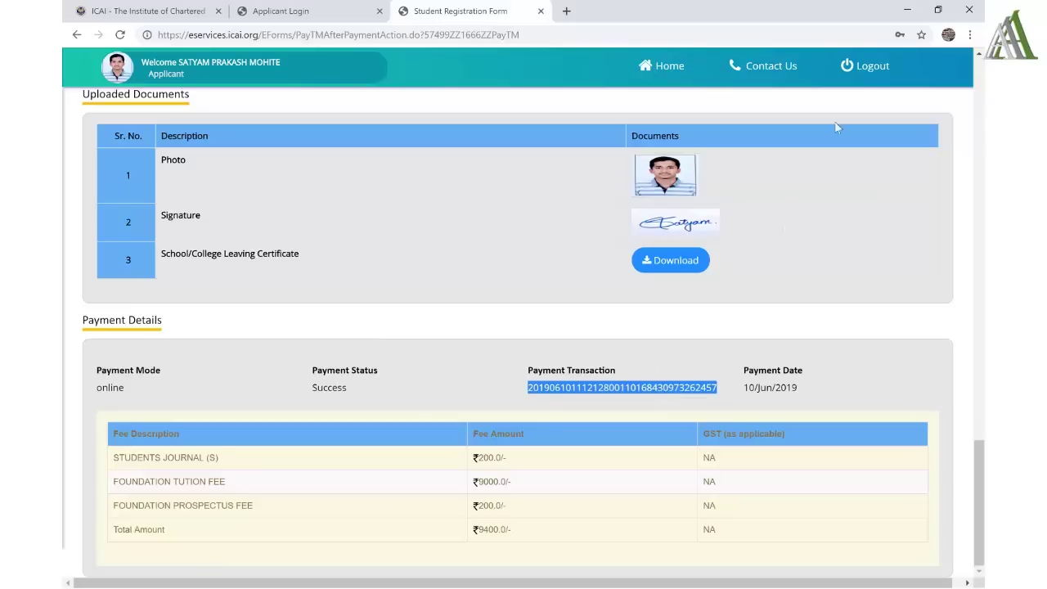
pyautogui.click(861, 69)
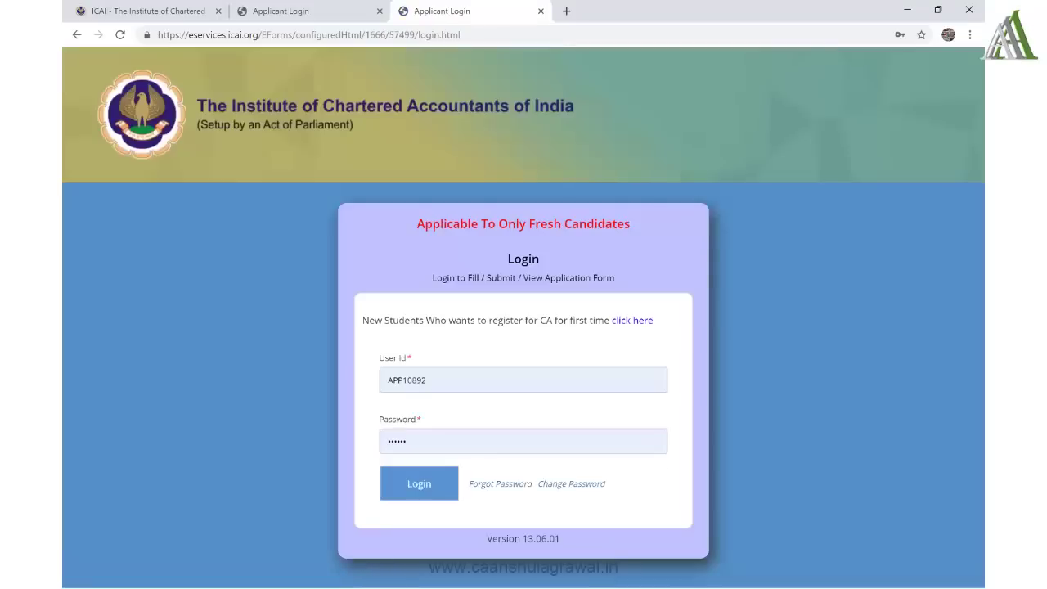